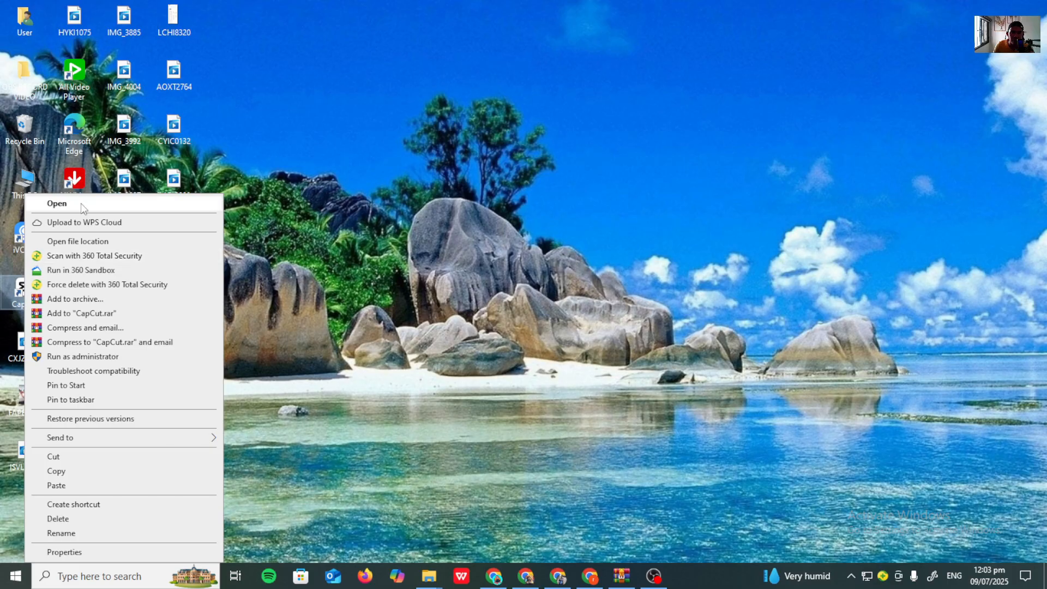
Step: Open CapCut from the desktop and create a new video project
left_click(81, 203)
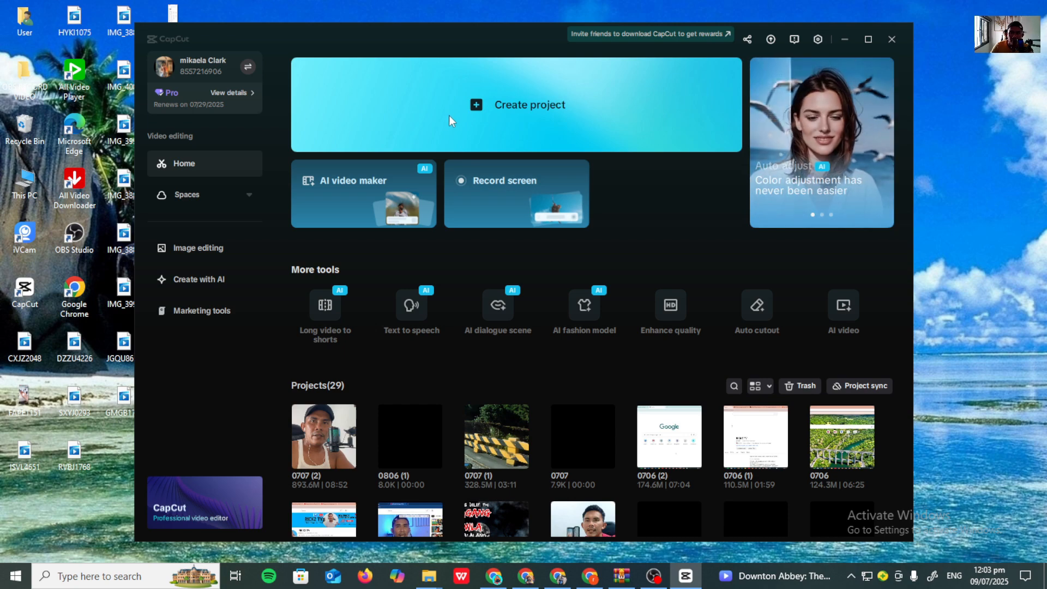
left_click(488, 120)
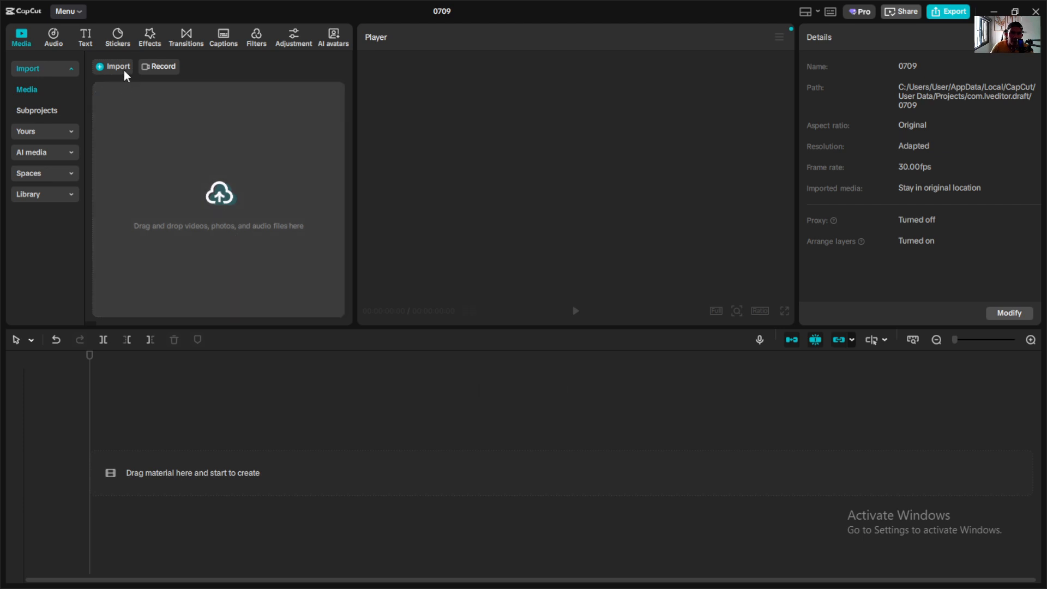
left_click(122, 68)
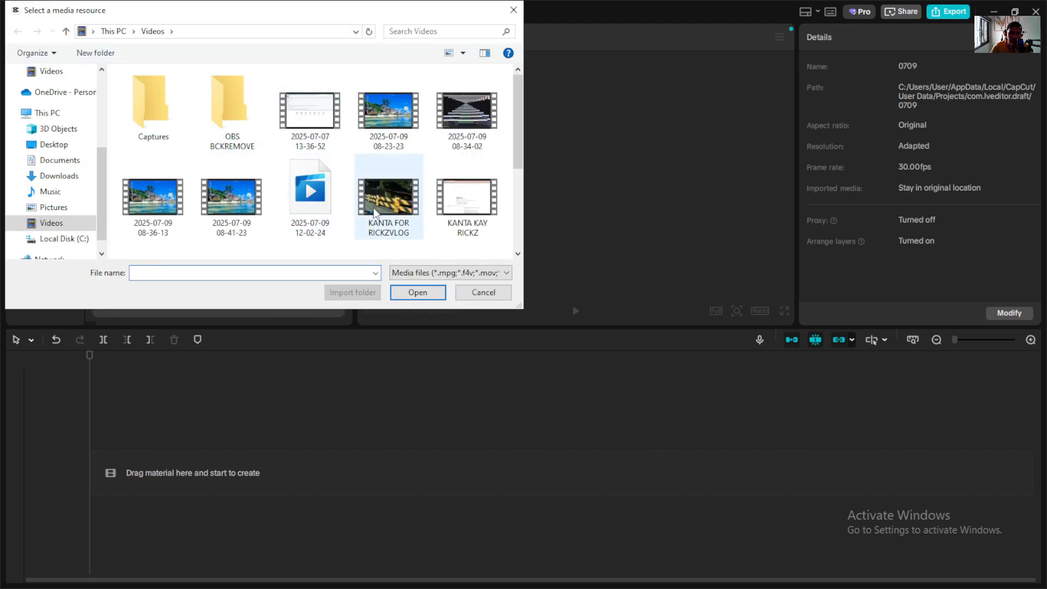
scroll(374, 213, "down", 3)
scroll(372, 214, "up", 3)
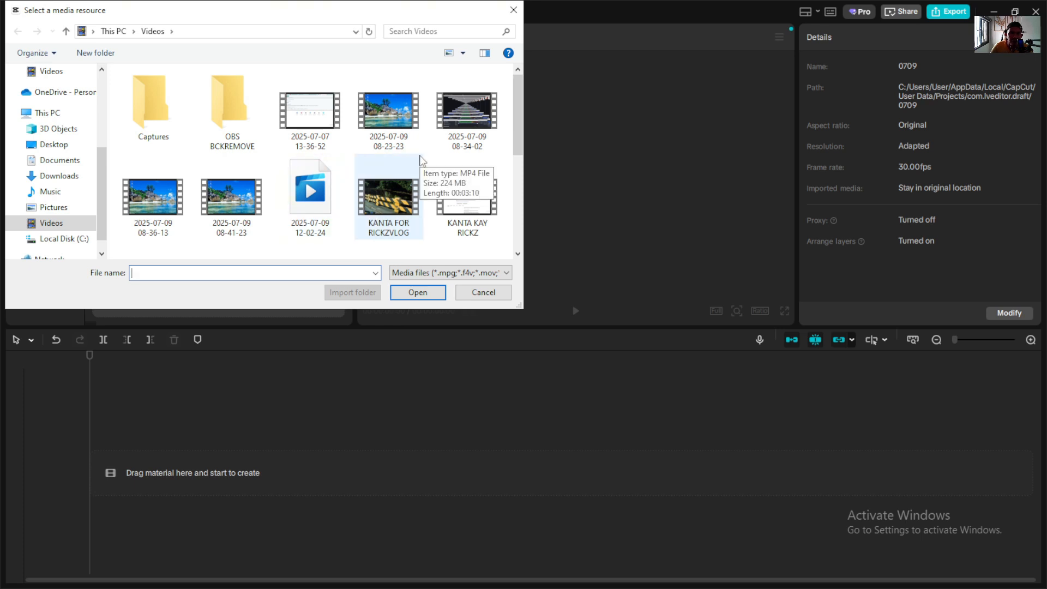
scroll(456, 197, "down", 3)
scroll(456, 197, "up", 3)
scroll(455, 197, "down", 3)
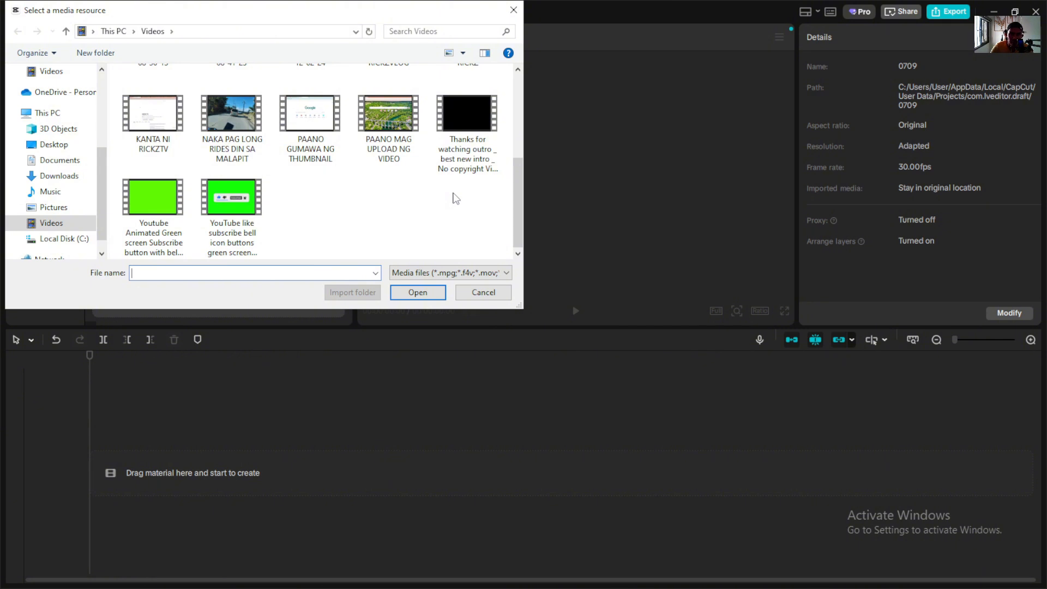
scroll(453, 193, "up", 1)
right_click(146, 109)
left_click(180, 121)
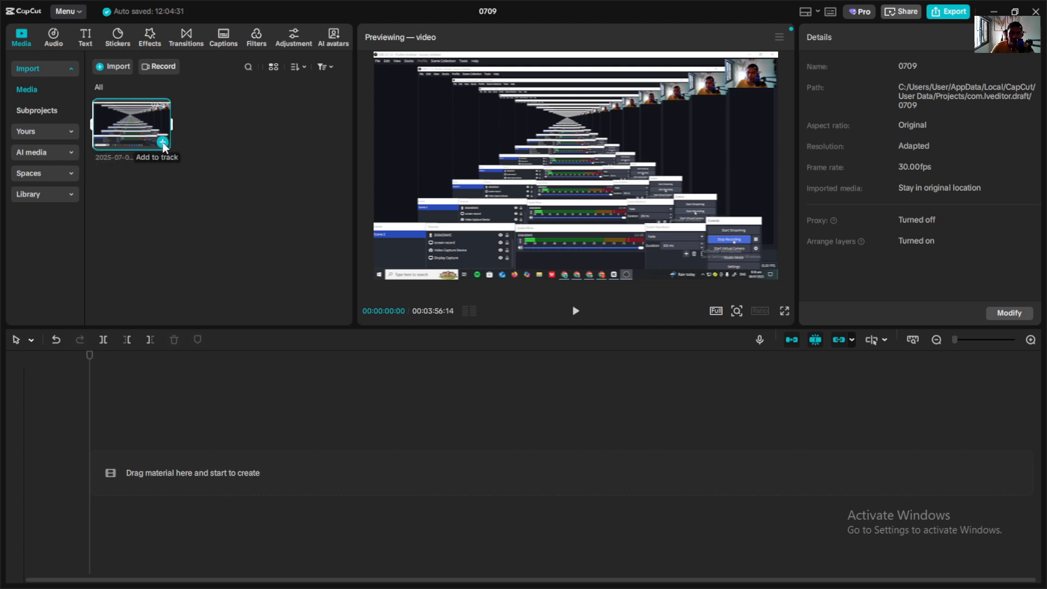
left_click(162, 143)
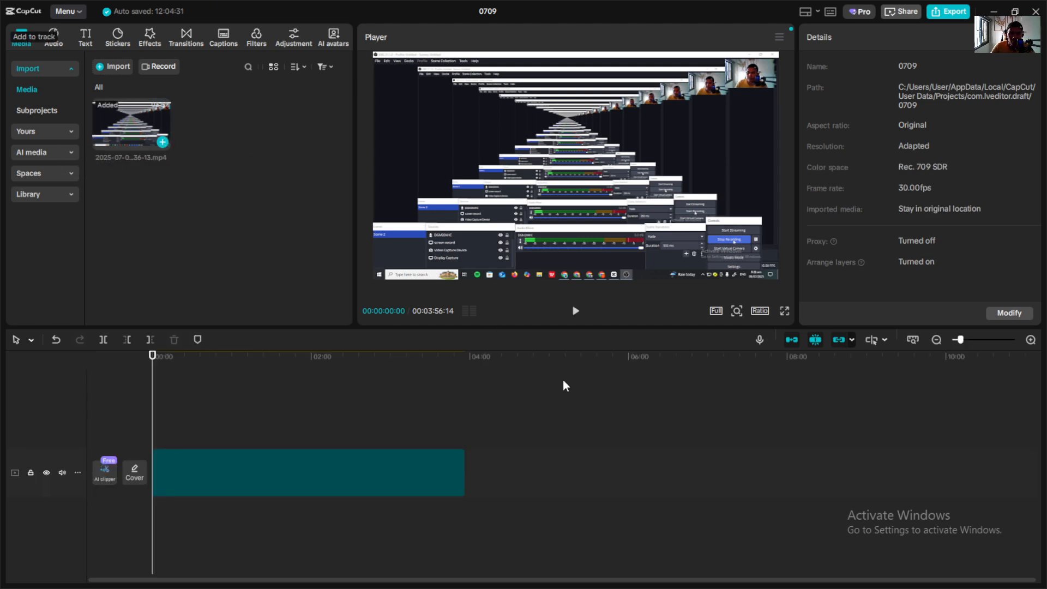
left_click(388, 467)
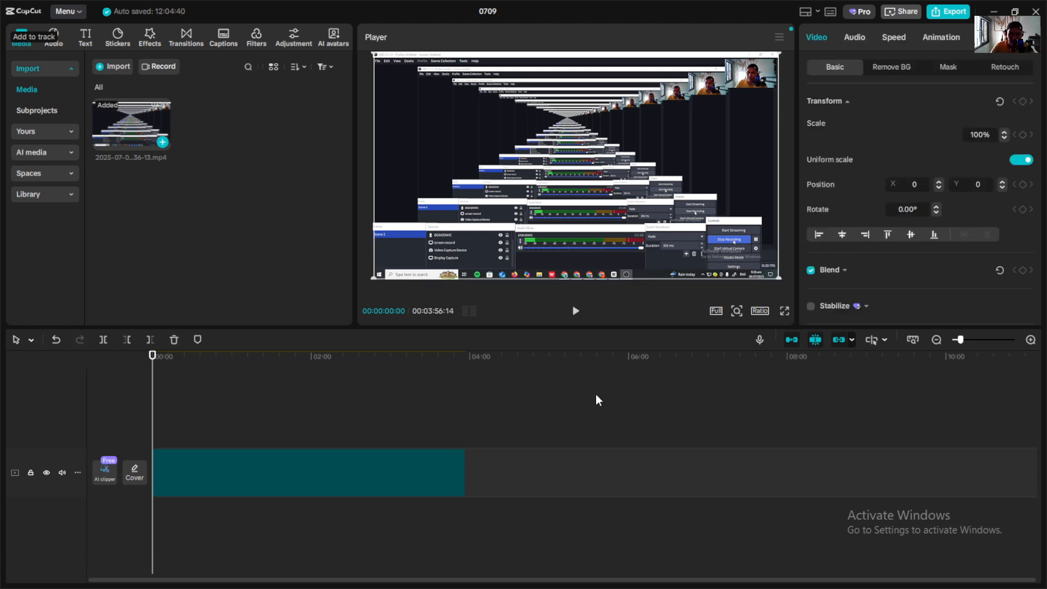
Step: Preview the opening of the clip, then raise its audio volume to 20.0 dB on the timeline
left_click(576, 311)
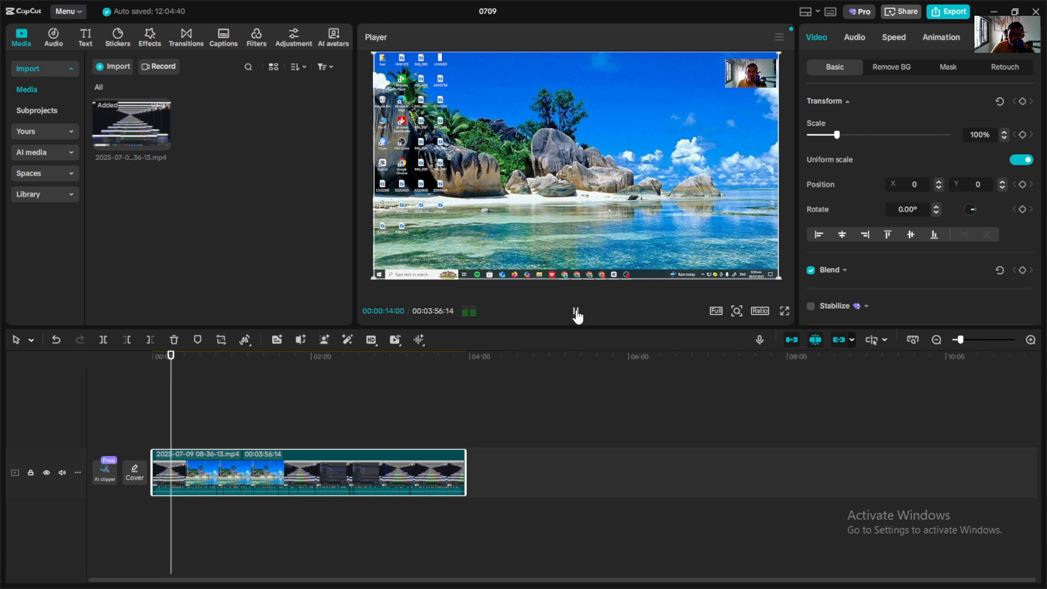
left_click(576, 312)
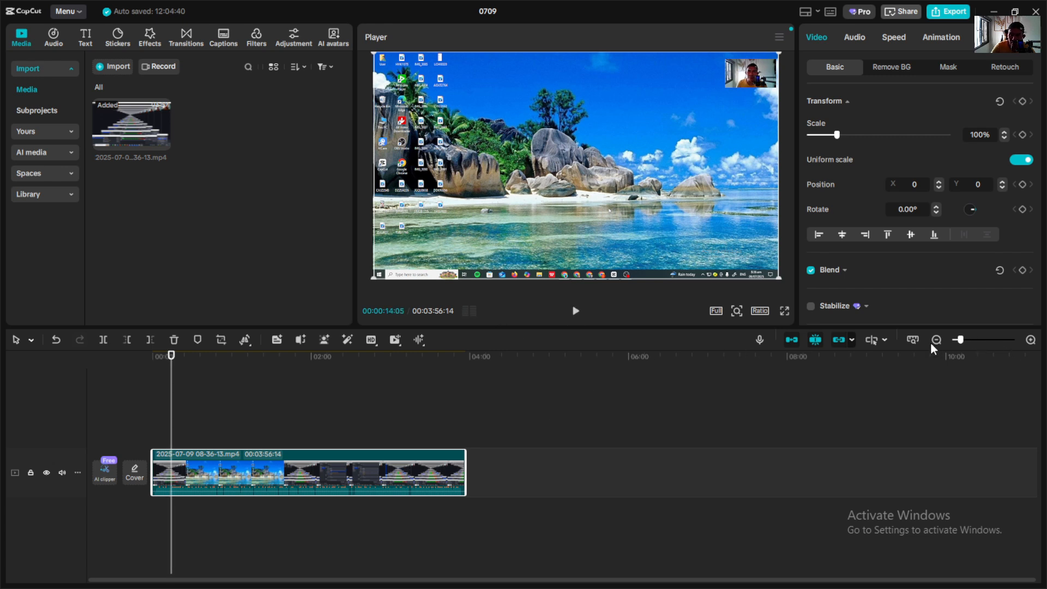
left_click_drag(968, 342, 976, 344)
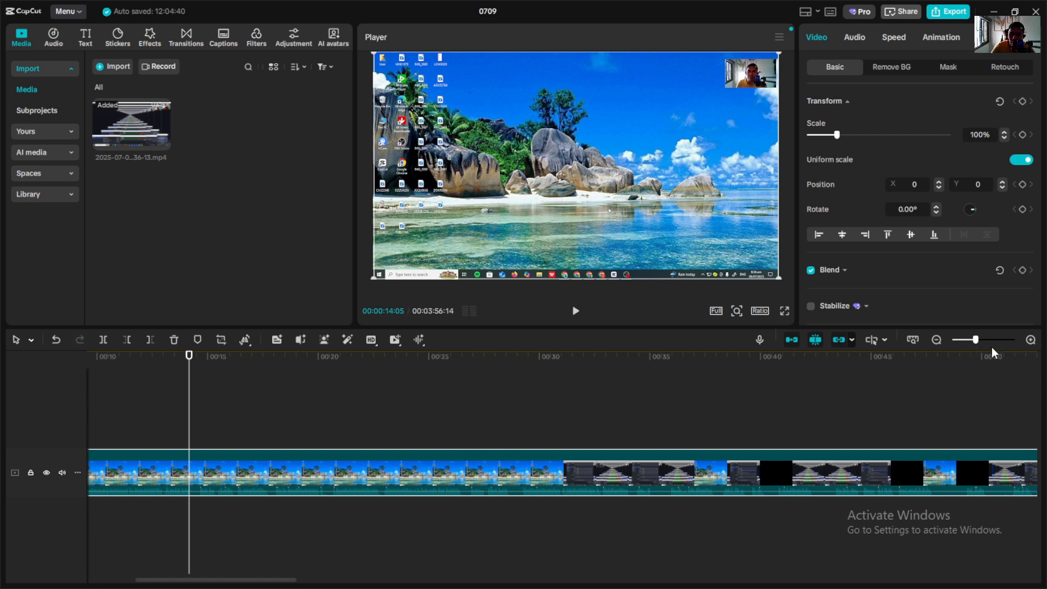
left_click(976, 339)
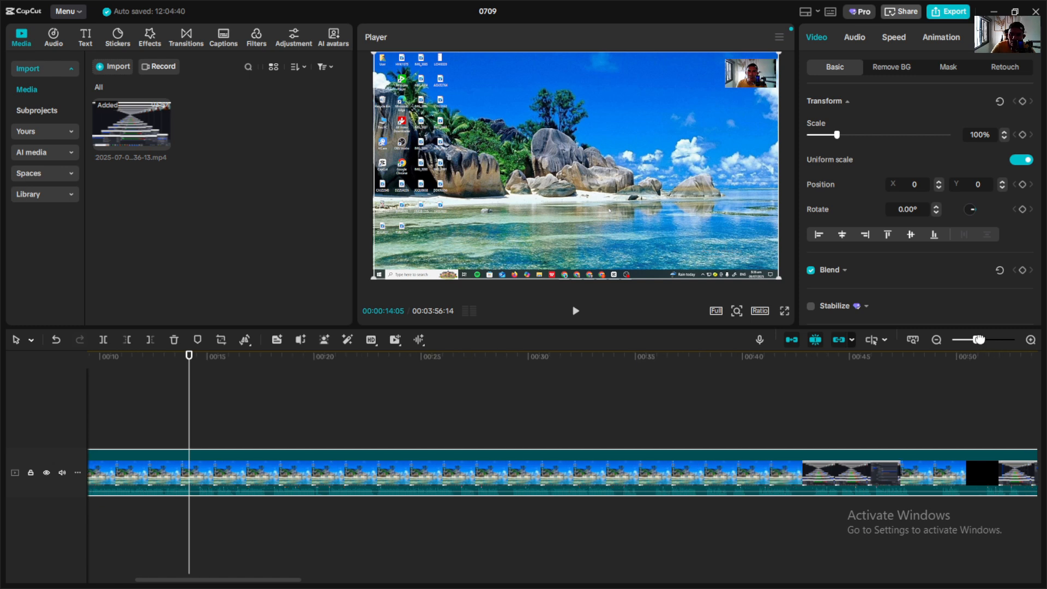
left_click_drag(980, 339, 984, 340)
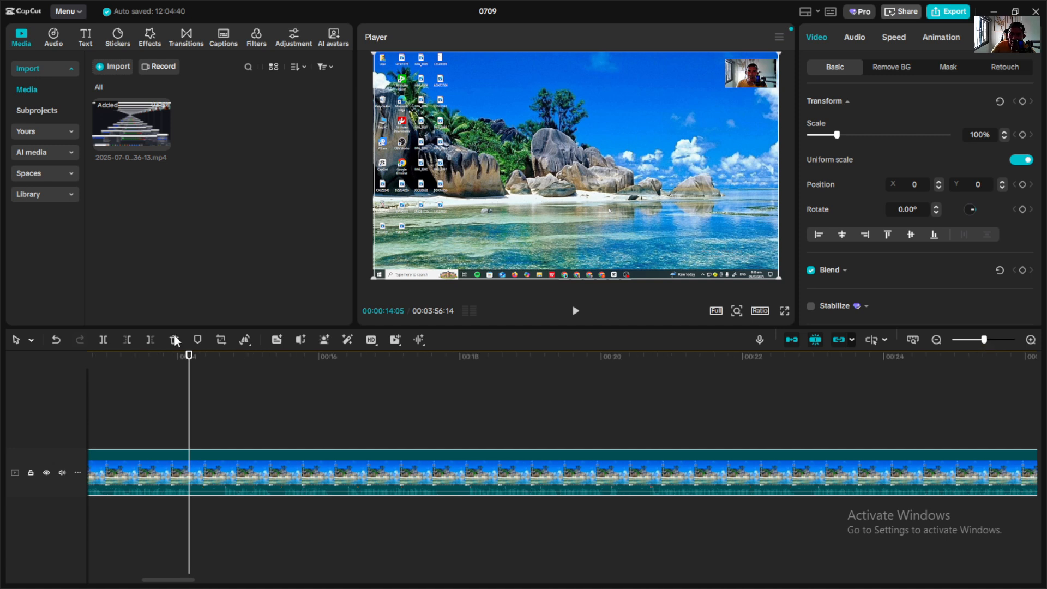
left_click_drag(192, 359, 90, 359)
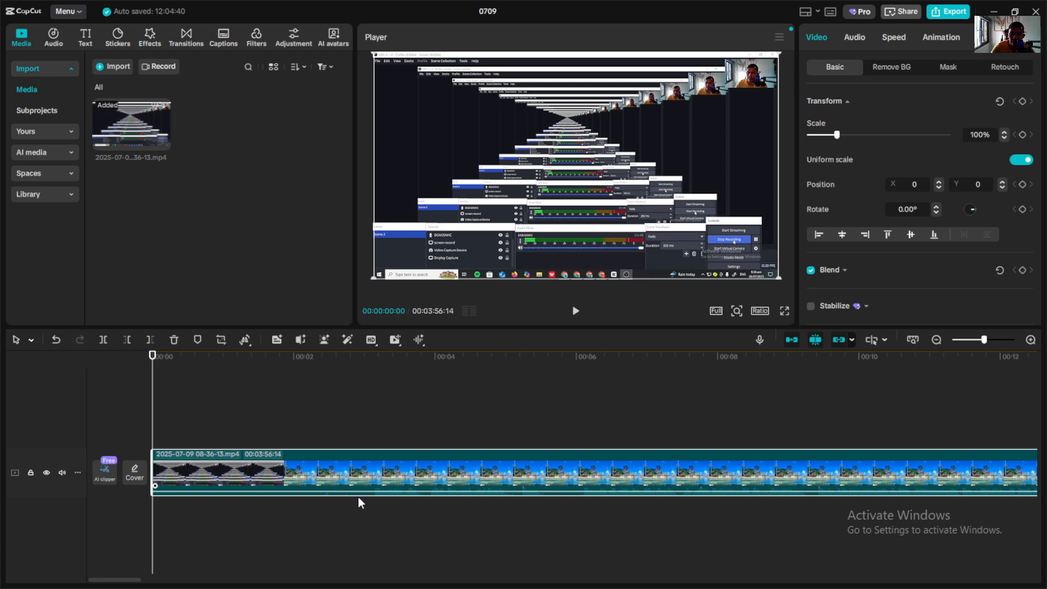
mouse_move(357, 496)
left_mouse_down()
mouse_move(352, 502)
mouse_move(362, 476)
left_mouse_up()
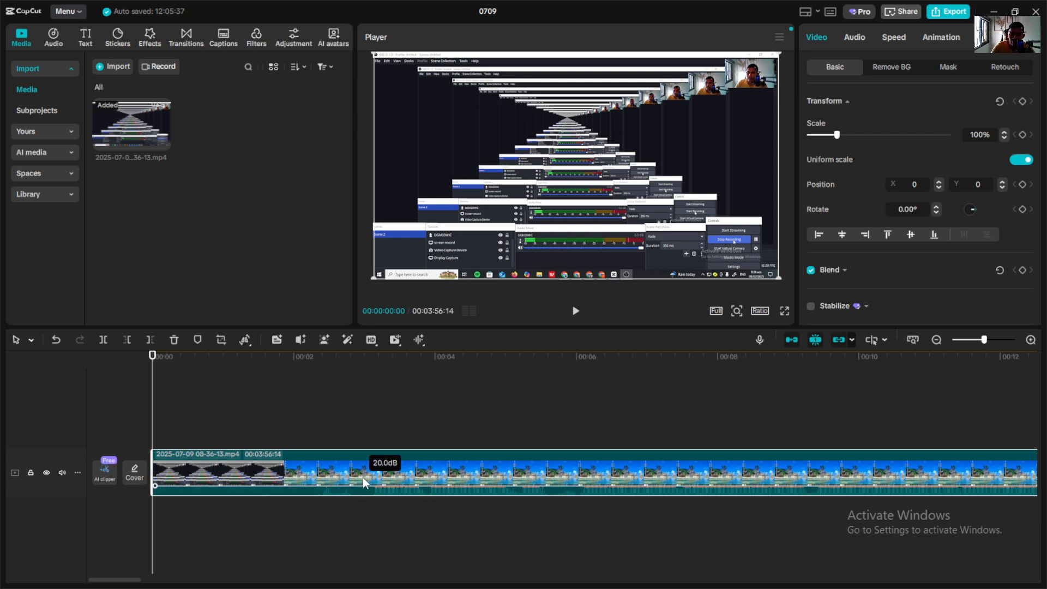
Step: Trim off the beginning of the clip up to 00:00:03:03, where the speech starts
left_click(576, 311)
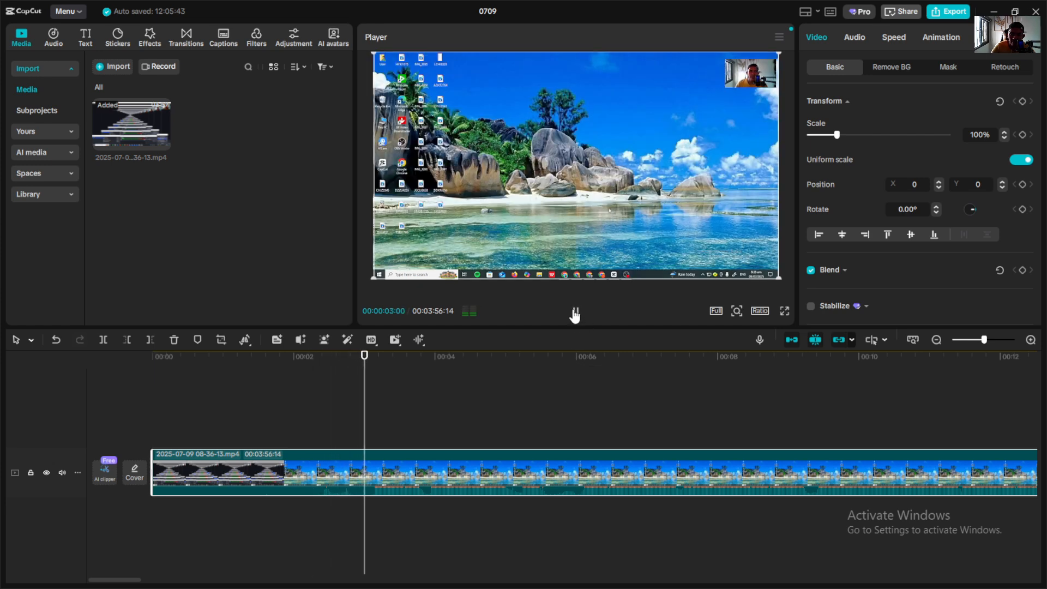
left_click(575, 311)
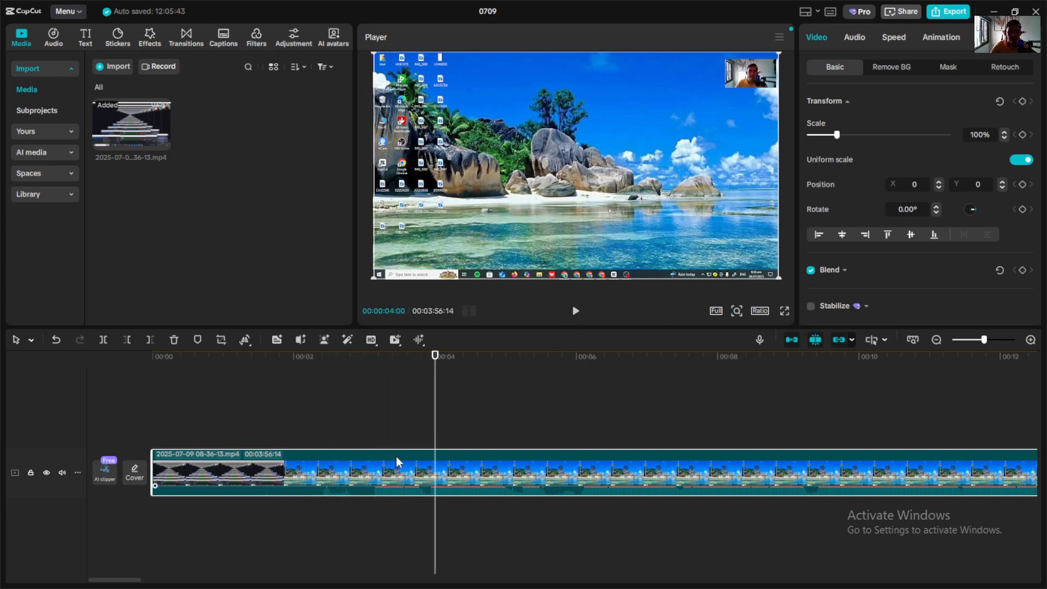
left_click(375, 434)
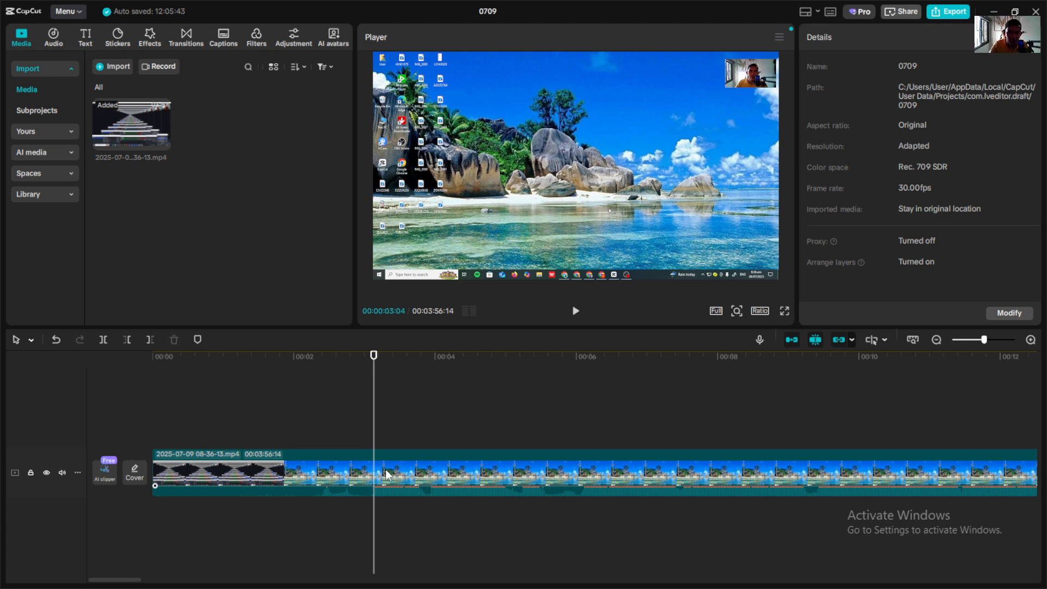
left_click(365, 432)
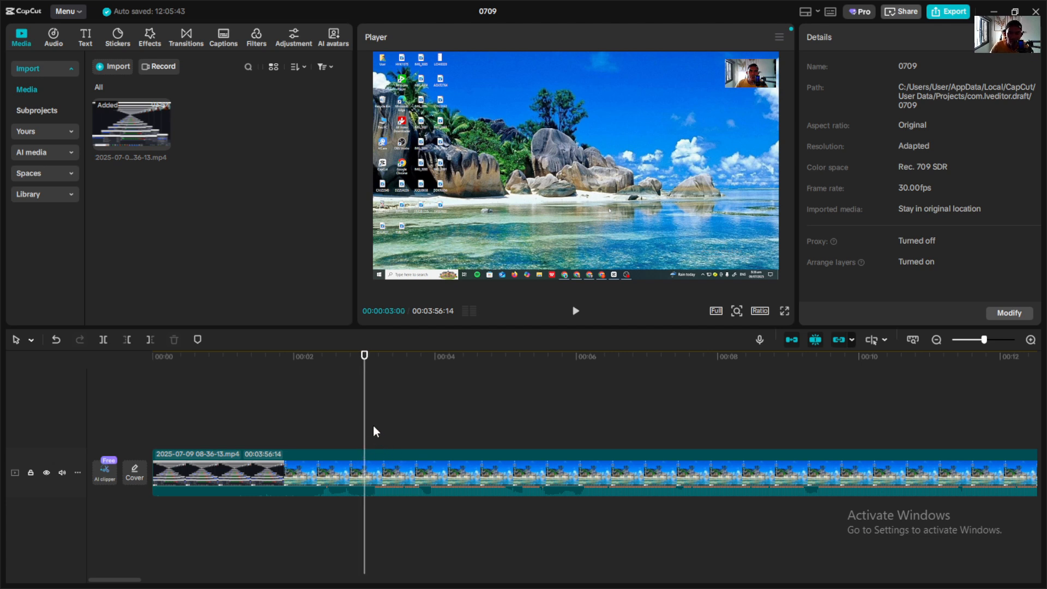
left_click(371, 430)
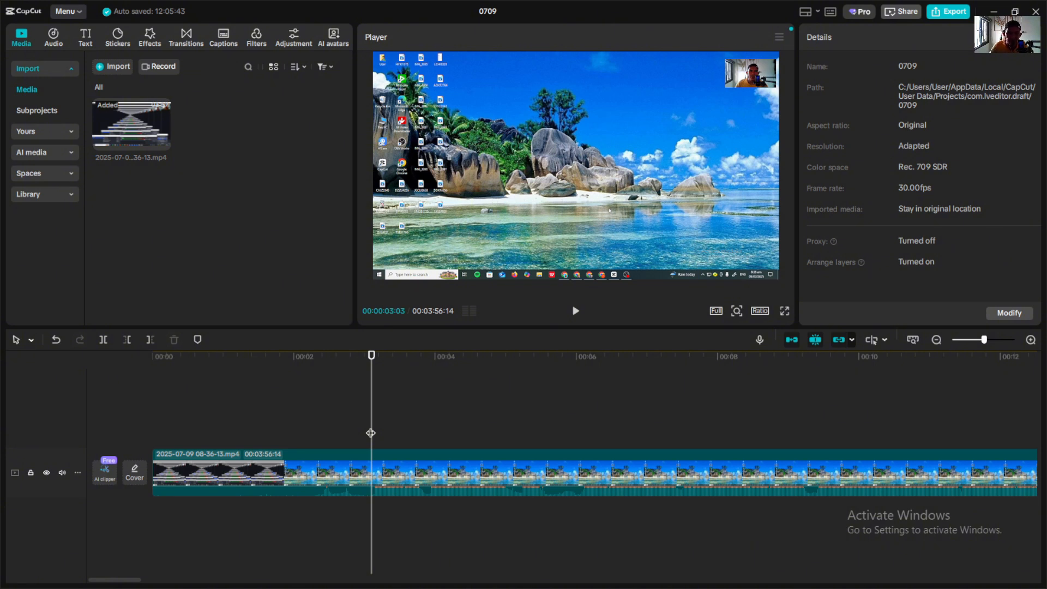
key("ctrl+b")
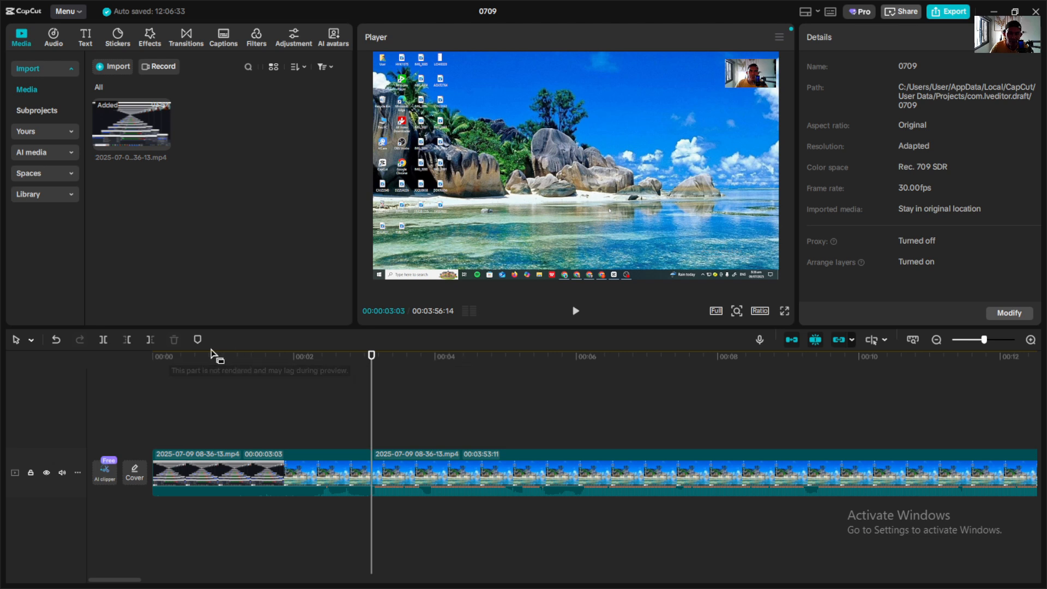
left_click(55, 337)
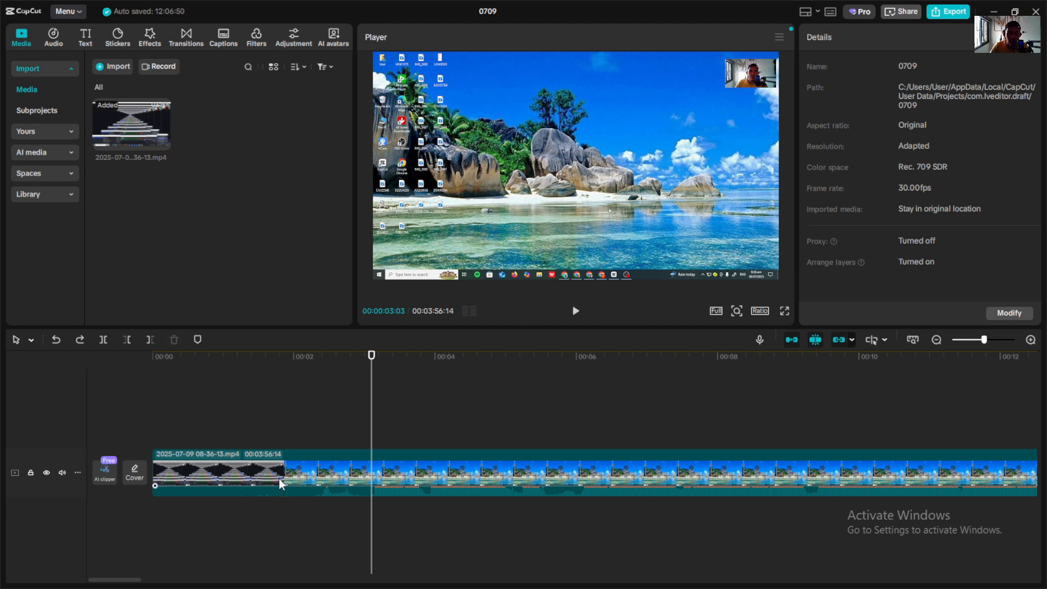
key("q")
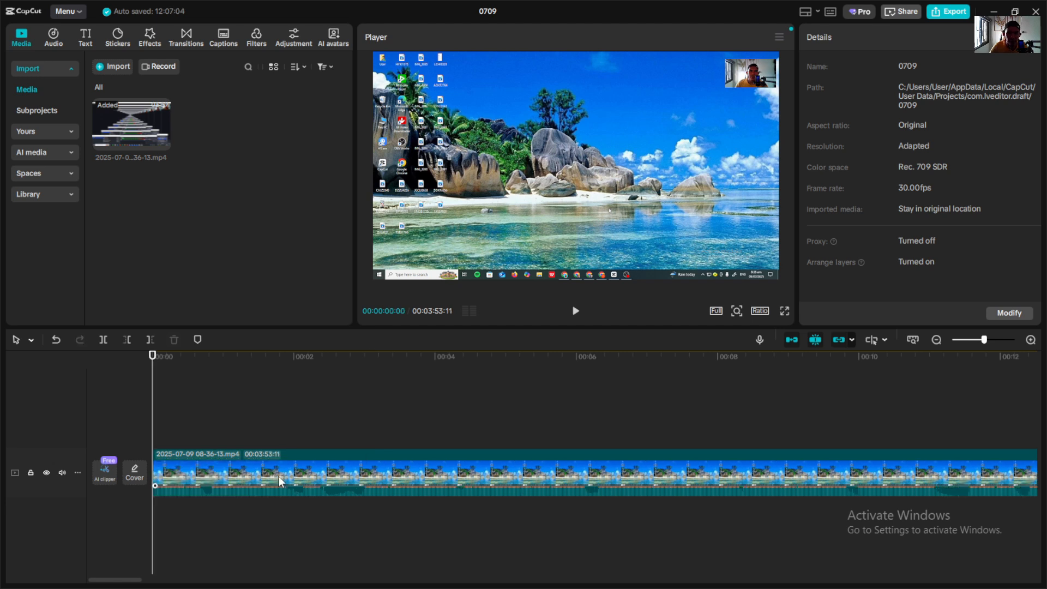
Step: Play the trimmed clip and cut away its opening up to 00:00:02:28
left_click(574, 313)
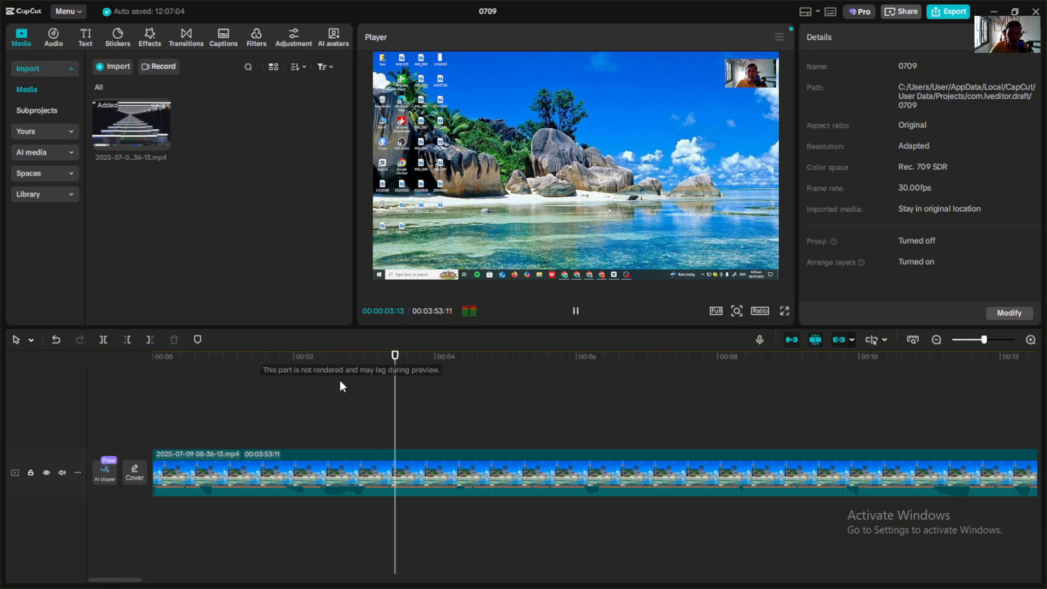
left_click(363, 397)
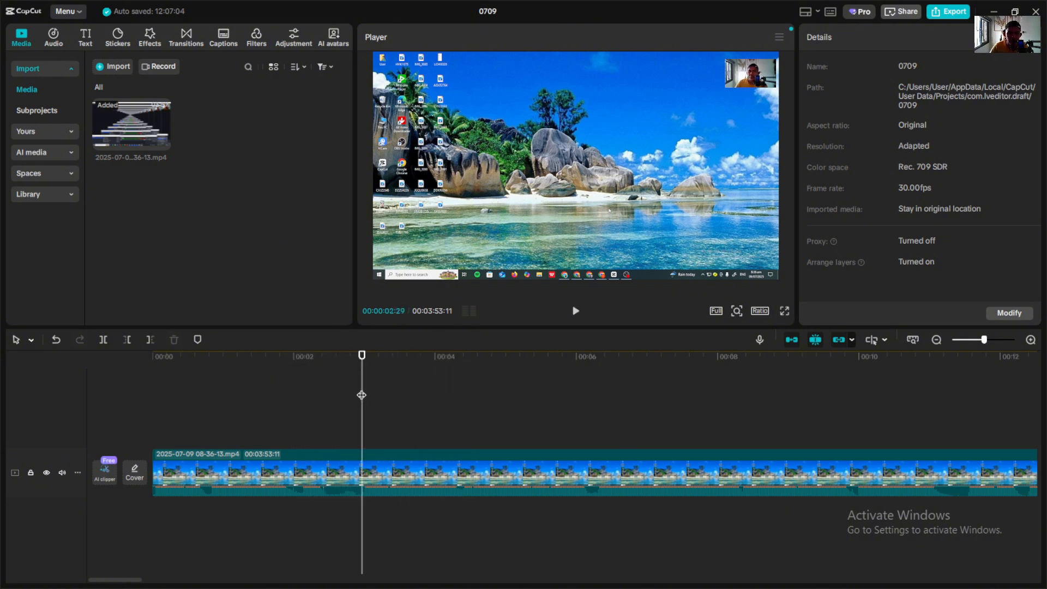
left_click(359, 393)
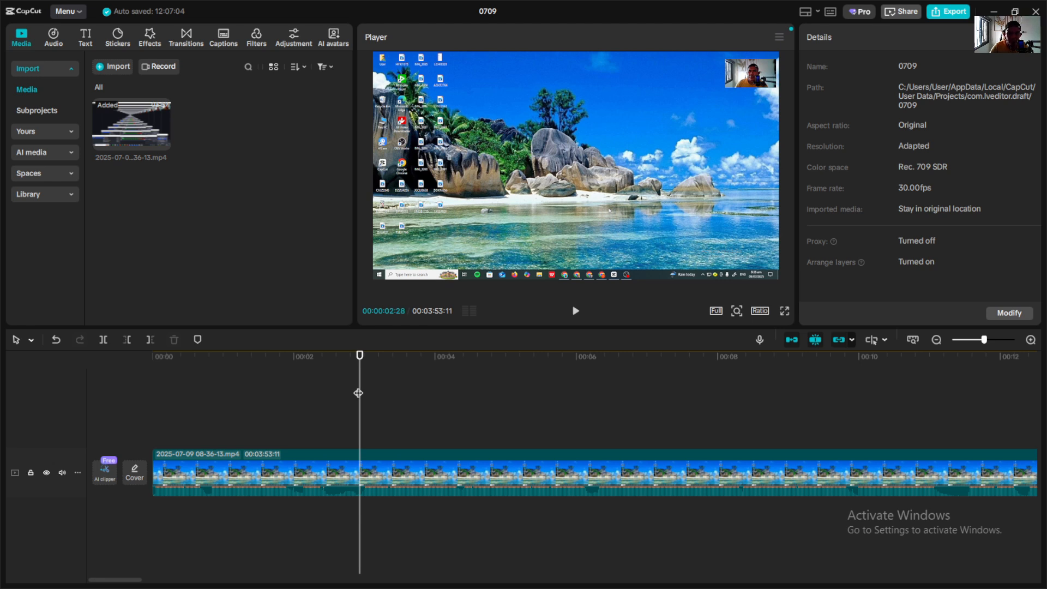
key("q")
Step: Split the clip at 00:00:08:06 and remove the short section from there to 00:00:08:17
key("space")
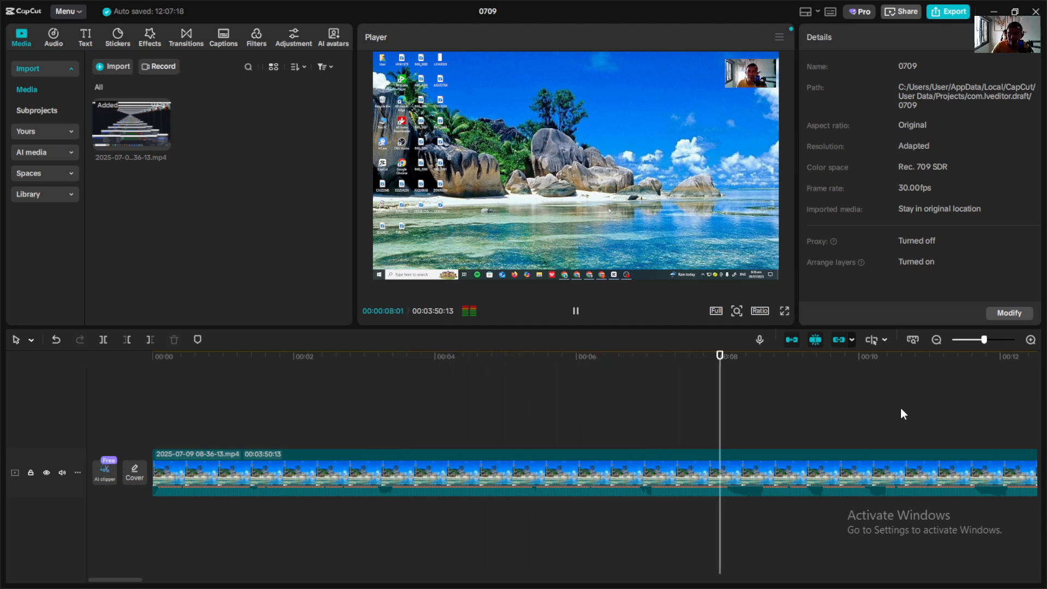
left_click(741, 392)
left_click_drag(741, 397, 731, 393)
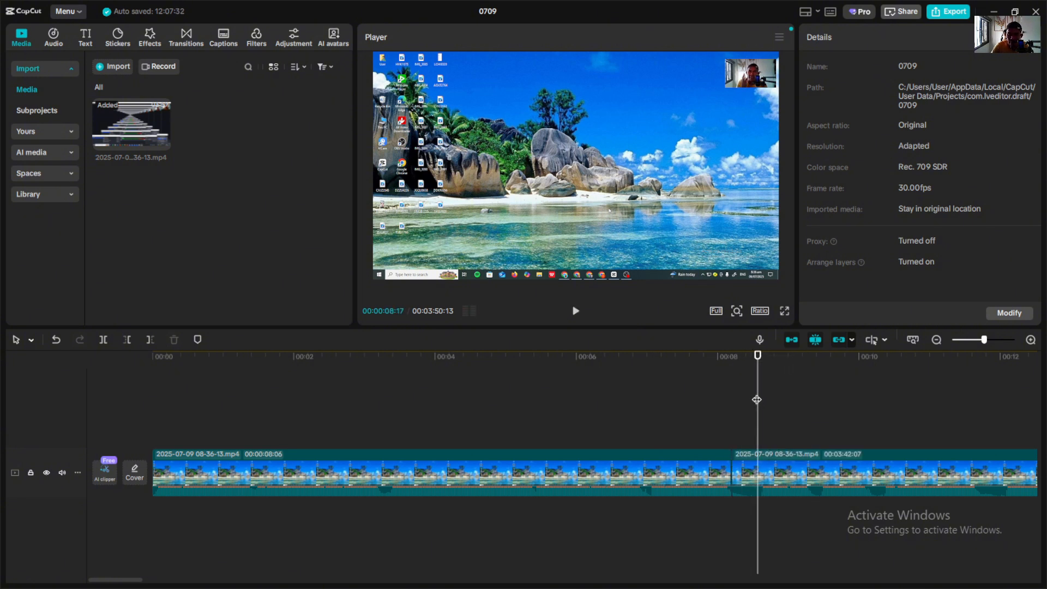
key("ctrl+b")
Step: Split the clip at 00:00:11:10 and remove about 10 frames following the split
key("space")
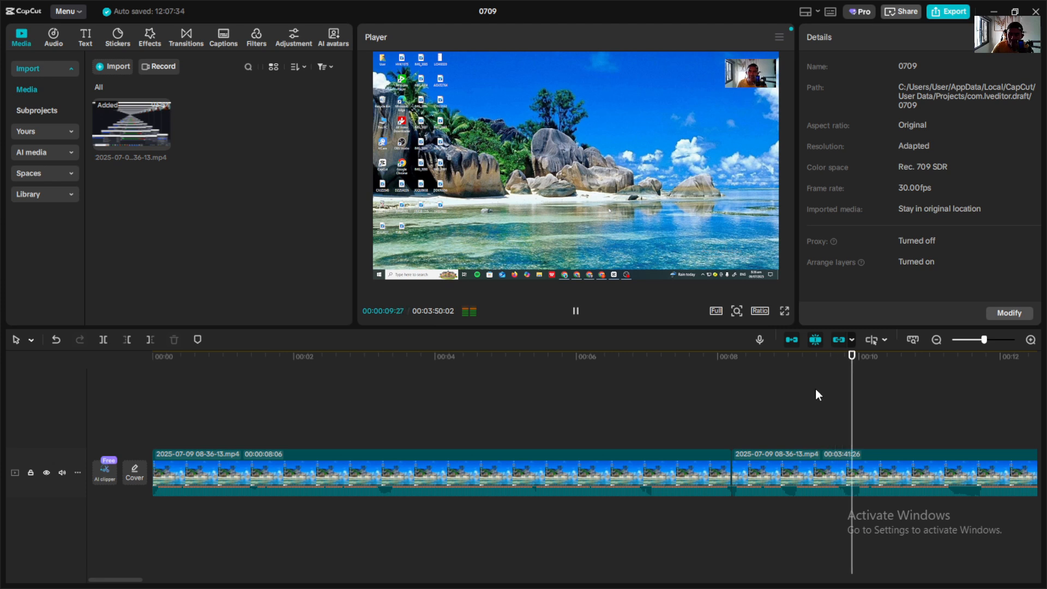
left_click(207, 401)
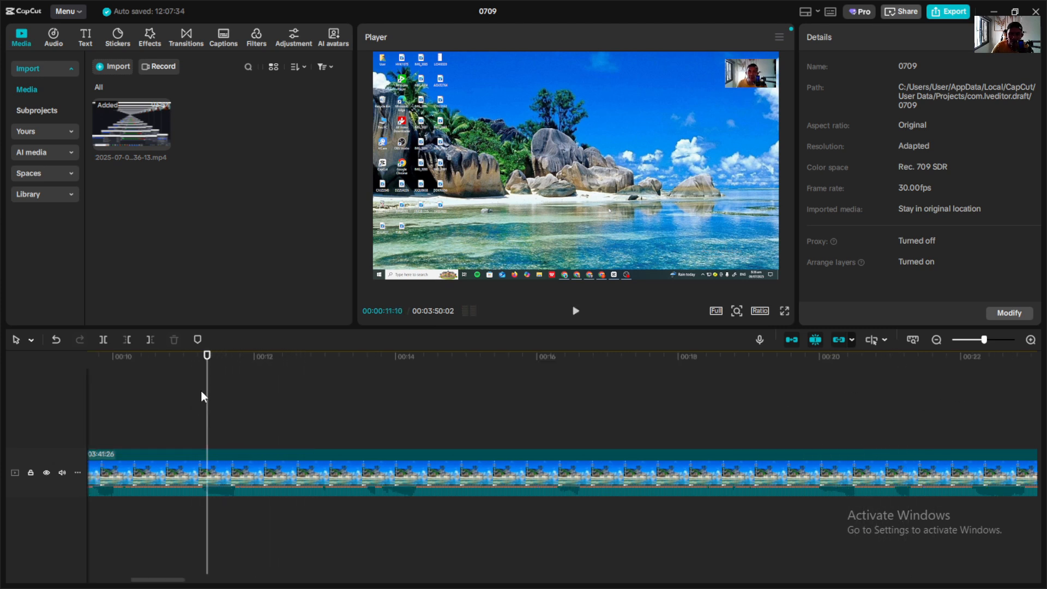
key("ctrl+b")
left_click(223, 395)
key("Right")
key("Right")
key("Right")
key("q")
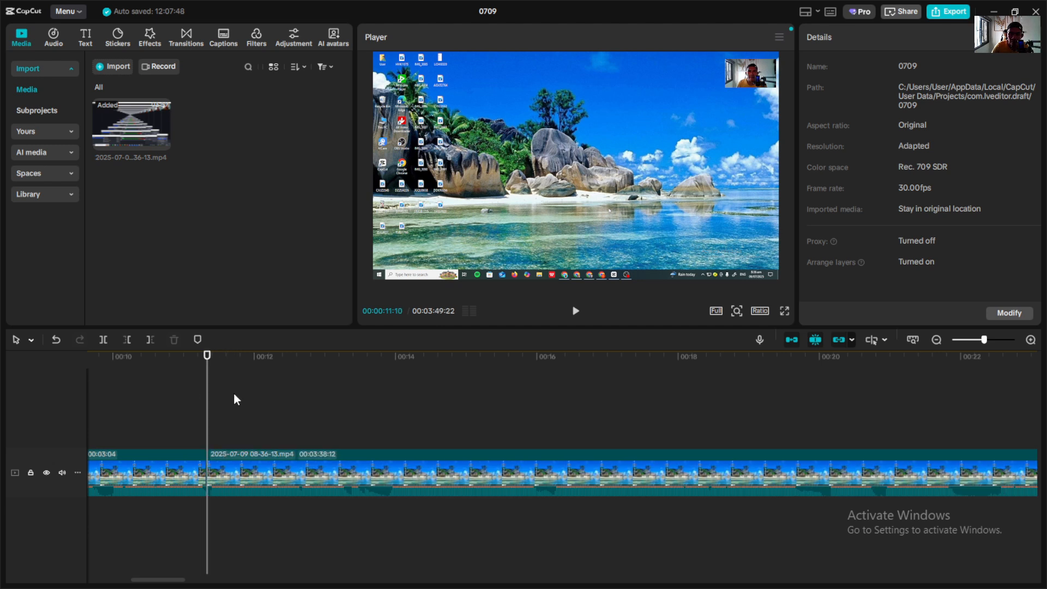
Step: Play the section after the 00:00:11:10 split several times to locate the part to cut
key("space")
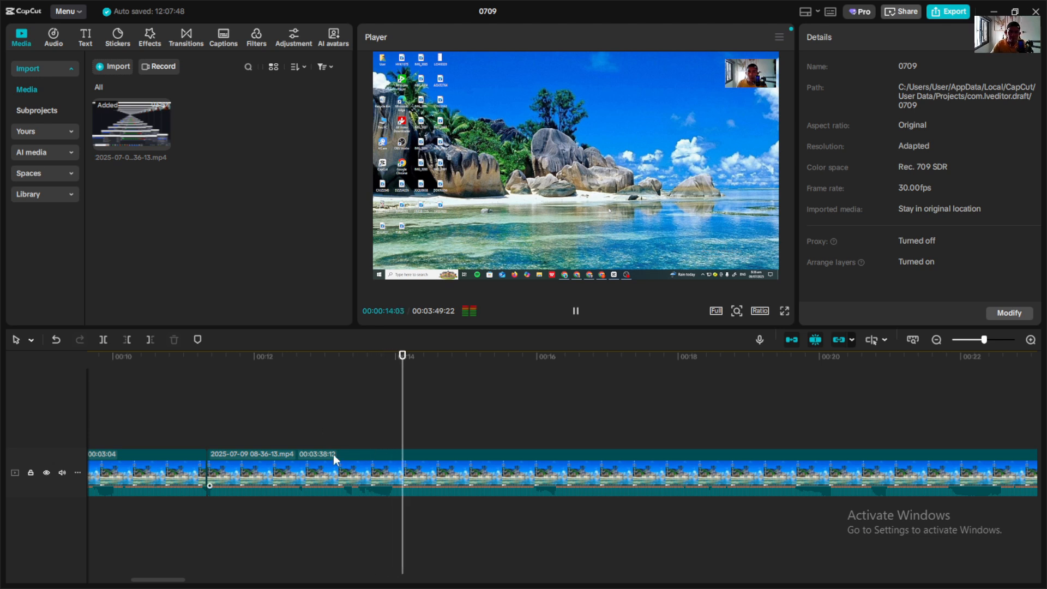
left_click(341, 413)
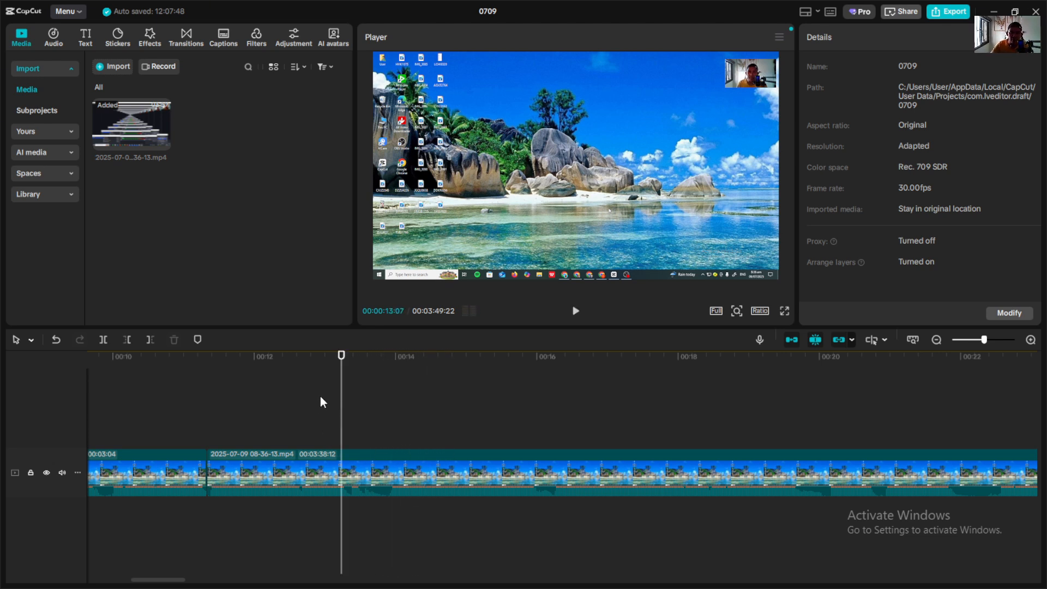
left_click(318, 405)
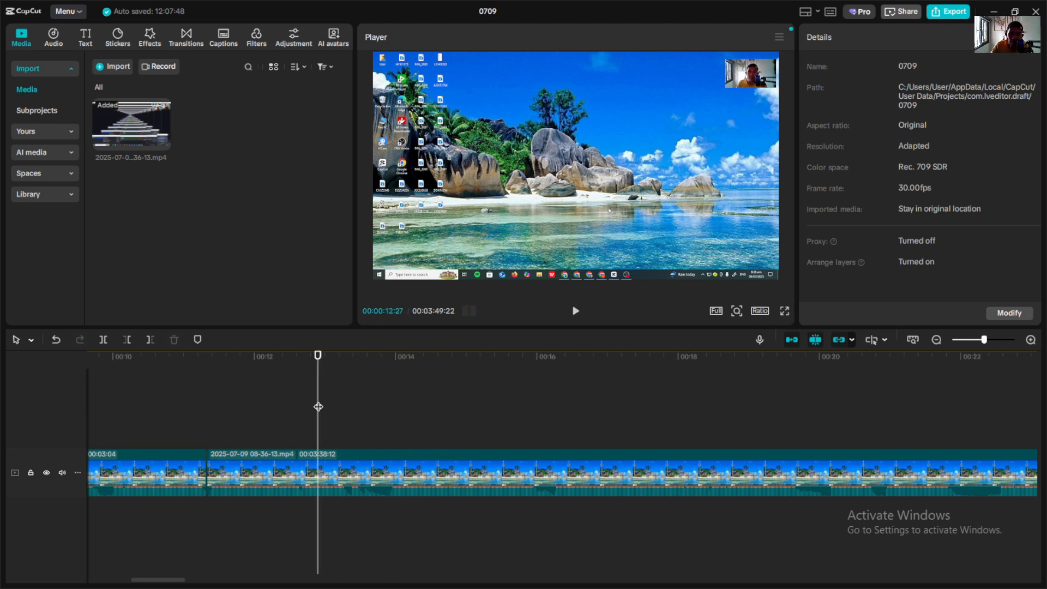
key("space")
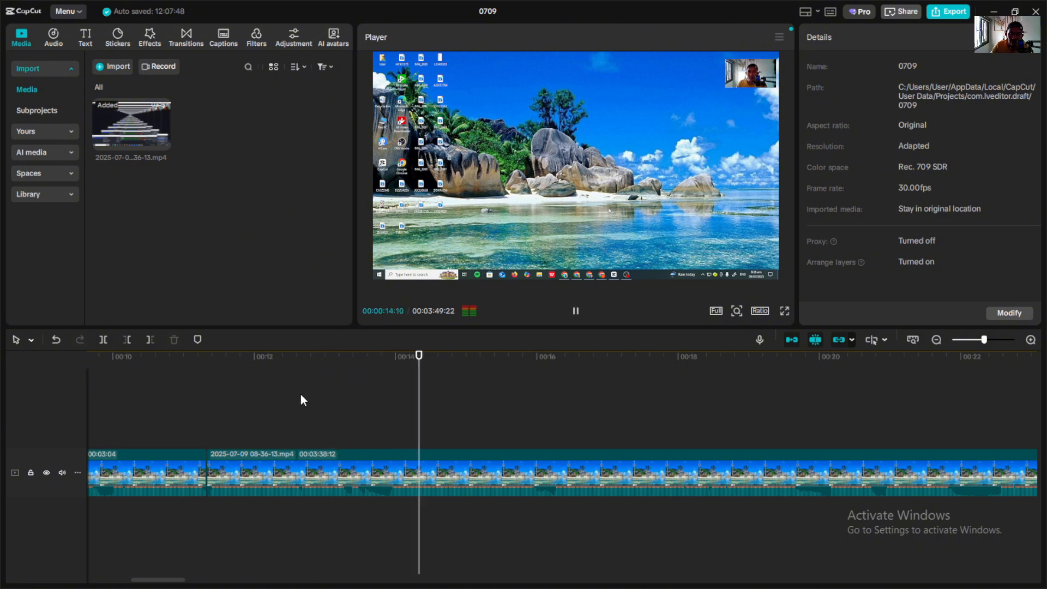
left_click(297, 402)
key("space")
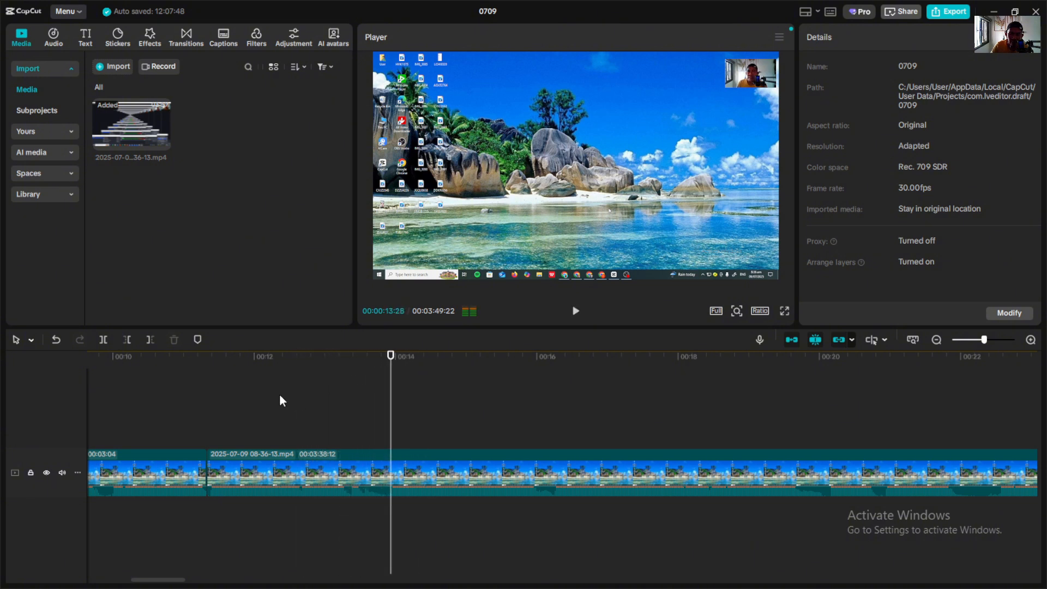
left_click(275, 395)
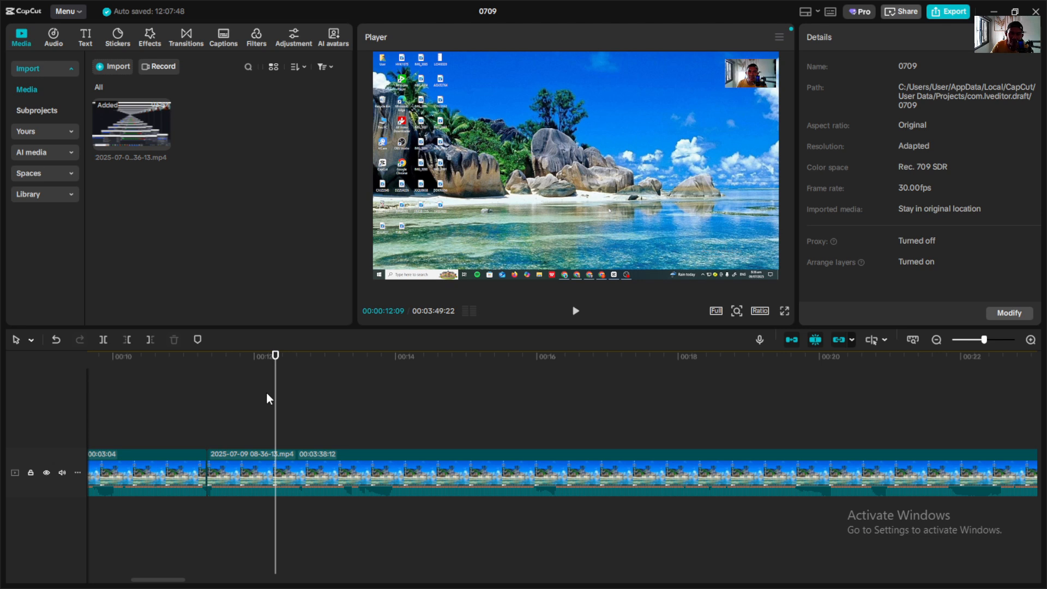
key("space")
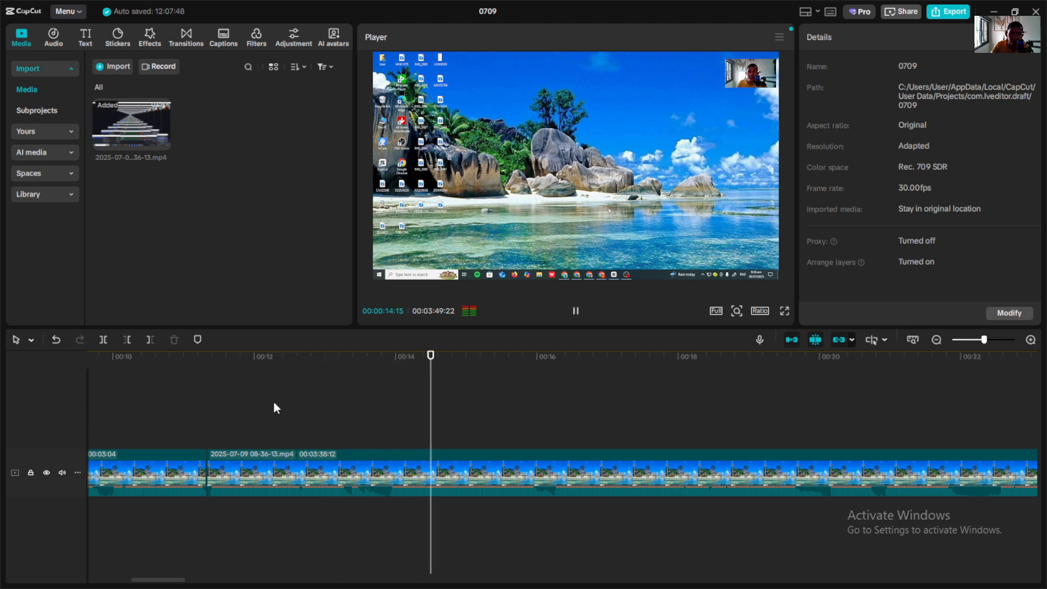
Step: Try trimming the clip after the 00:00:11:10 split so that everything before 00:00:12:10 is removed
left_click(230, 388)
key("space")
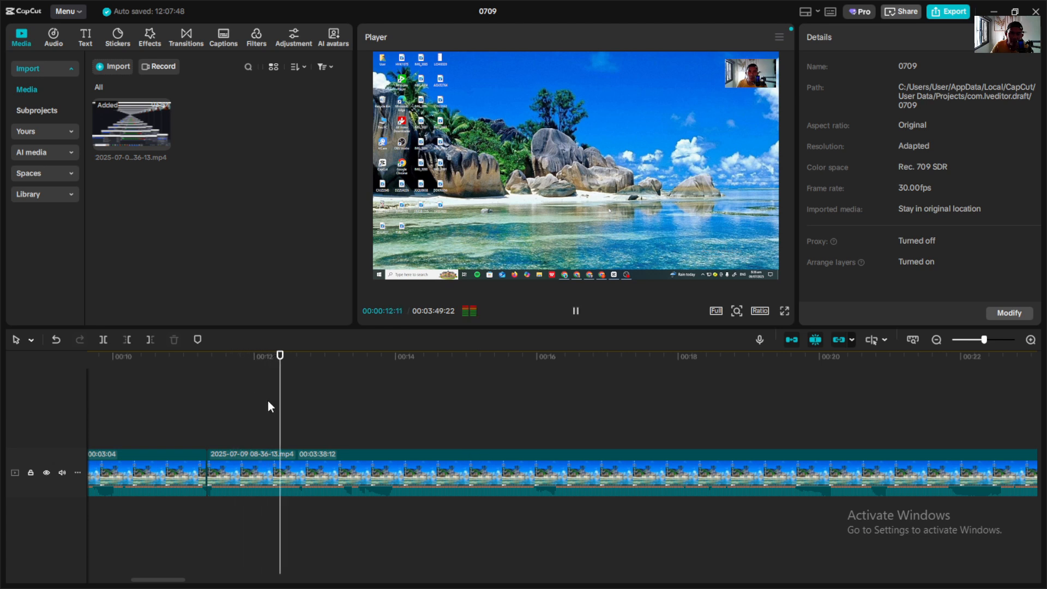
left_click(254, 398)
key("space")
key("space")
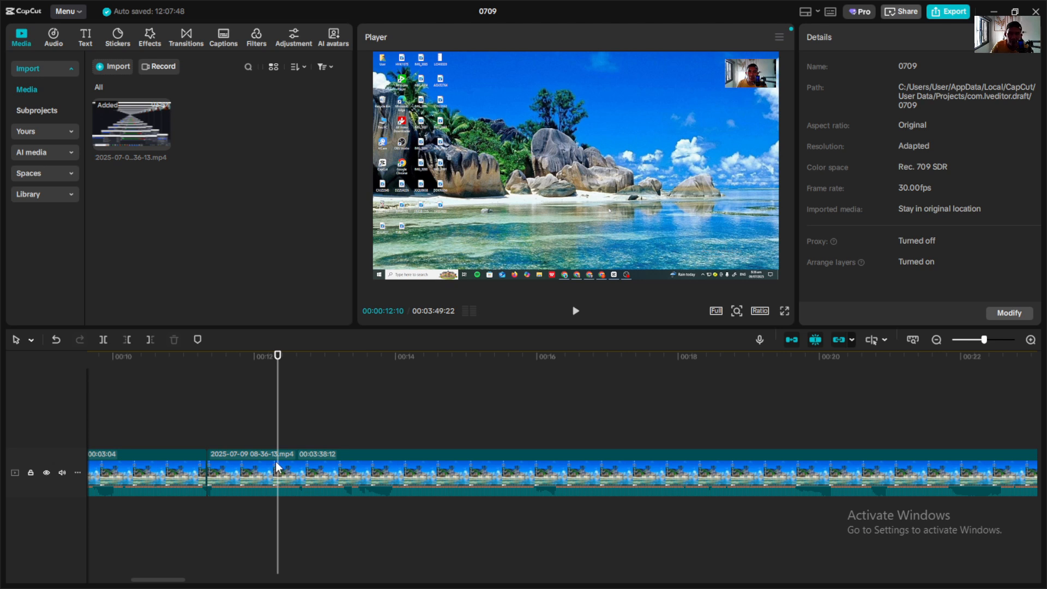
key("q")
Step: Replay the join around 00:00:11:10 and undo the last two trims of the clip following it
left_click(182, 440)
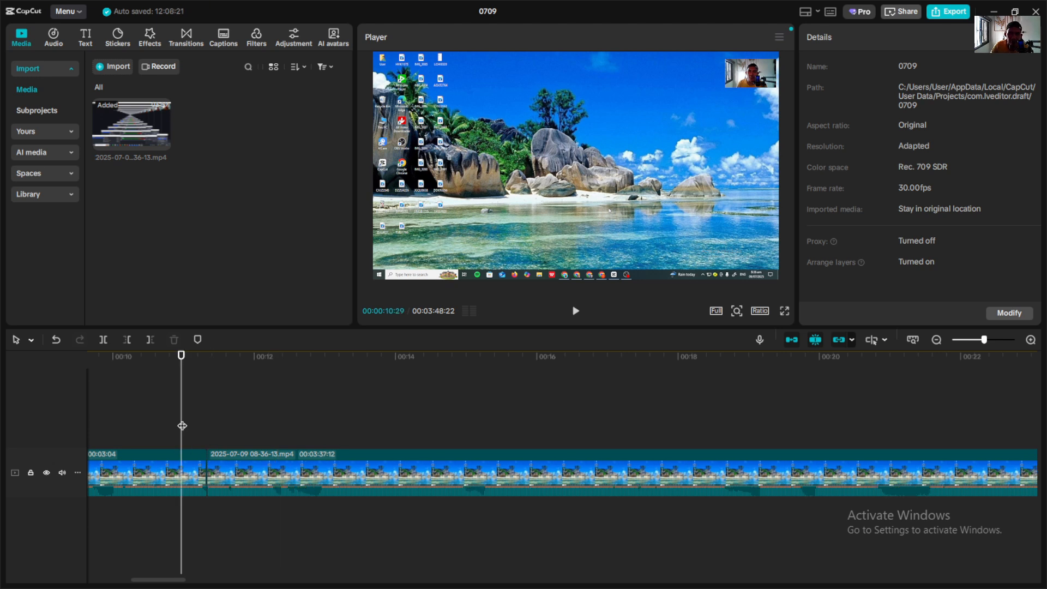
key("space")
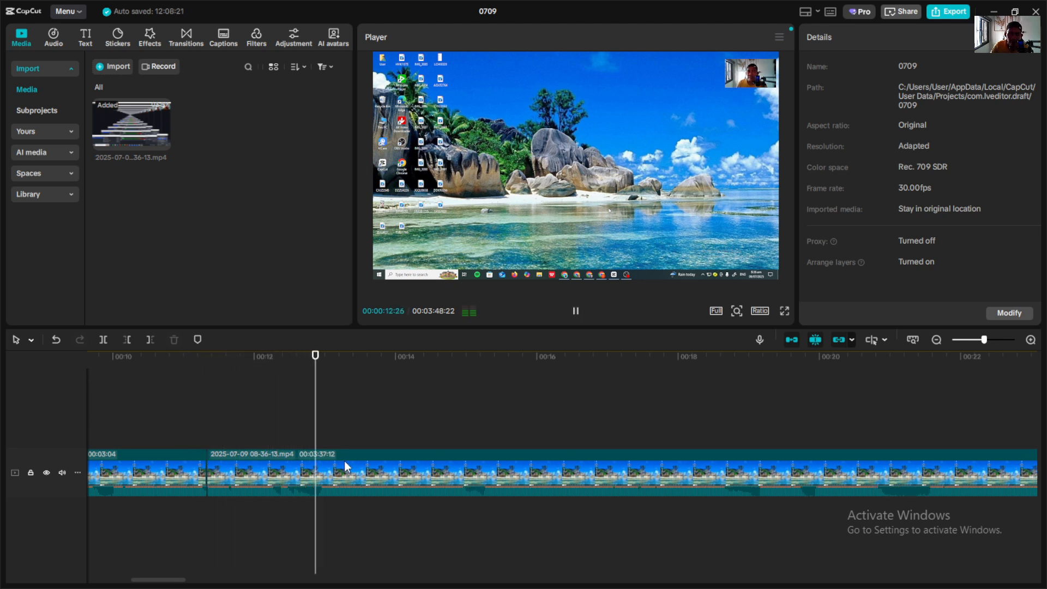
left_click(171, 375)
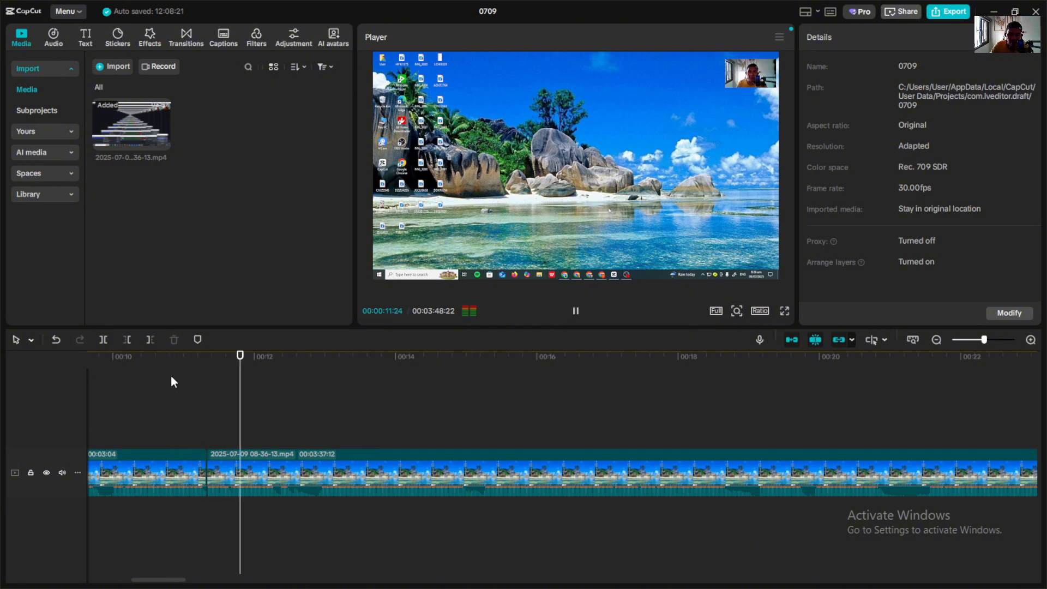
left_click(230, 419)
key("space")
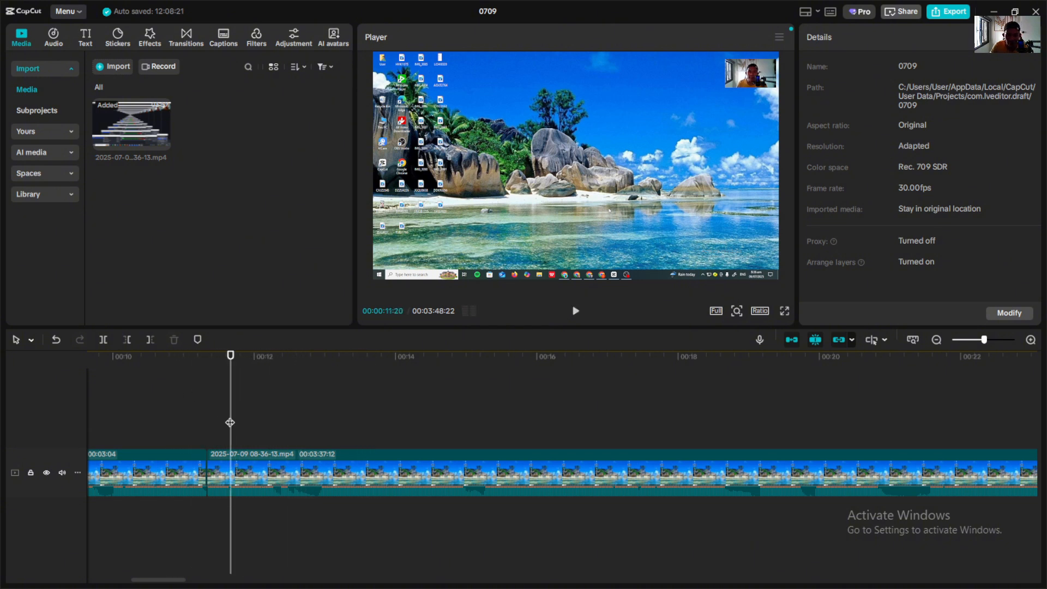
left_click(175, 374)
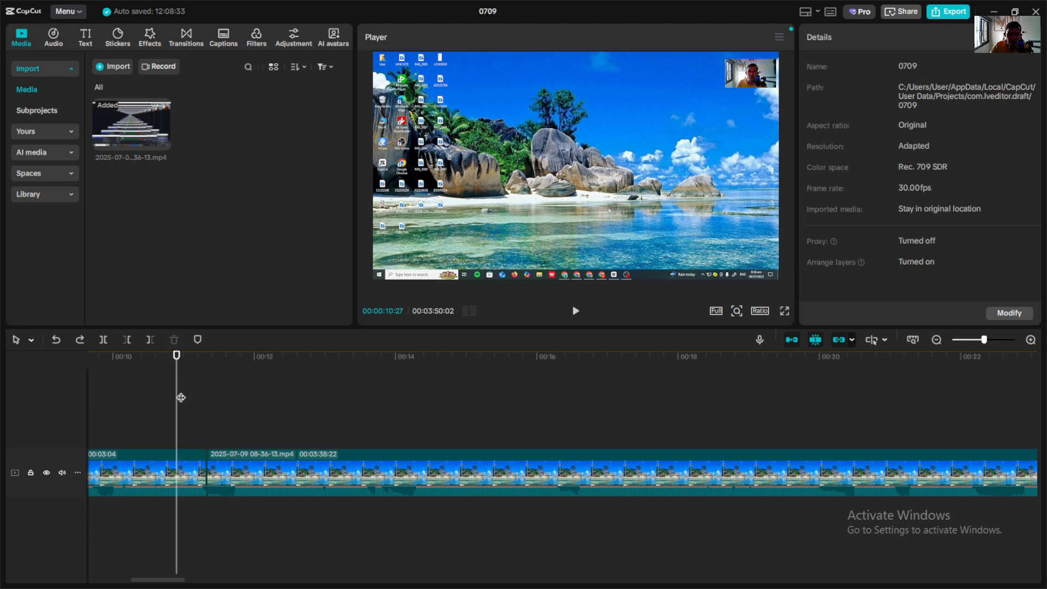
Step: Trim the clip from the 00:00:11:10 split up to about 00:00:11:19 and replay the join
key("space")
left_click(228, 402)
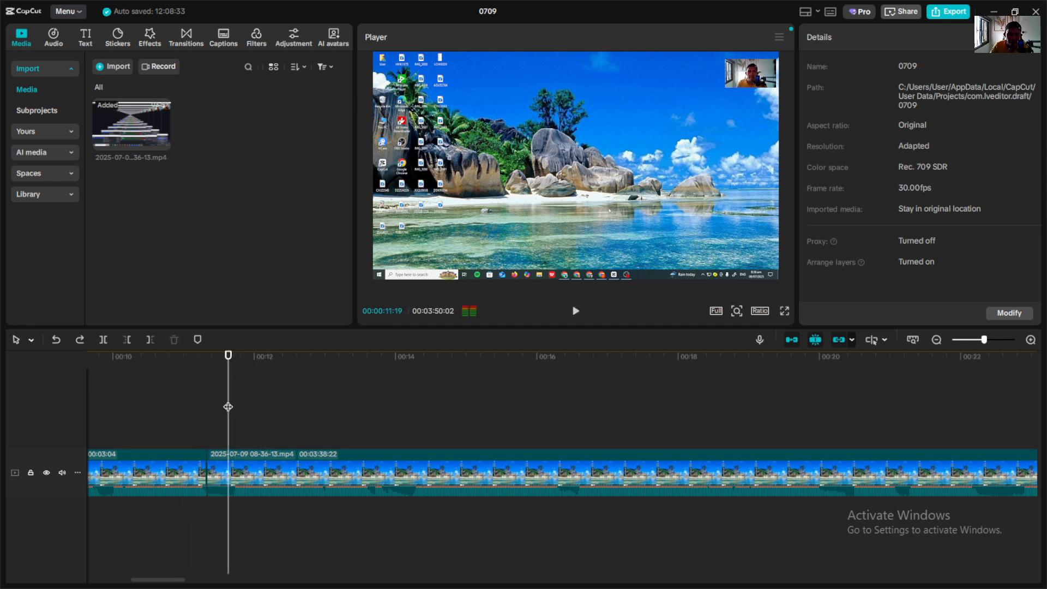
key("q")
left_click(176, 414)
key("space")
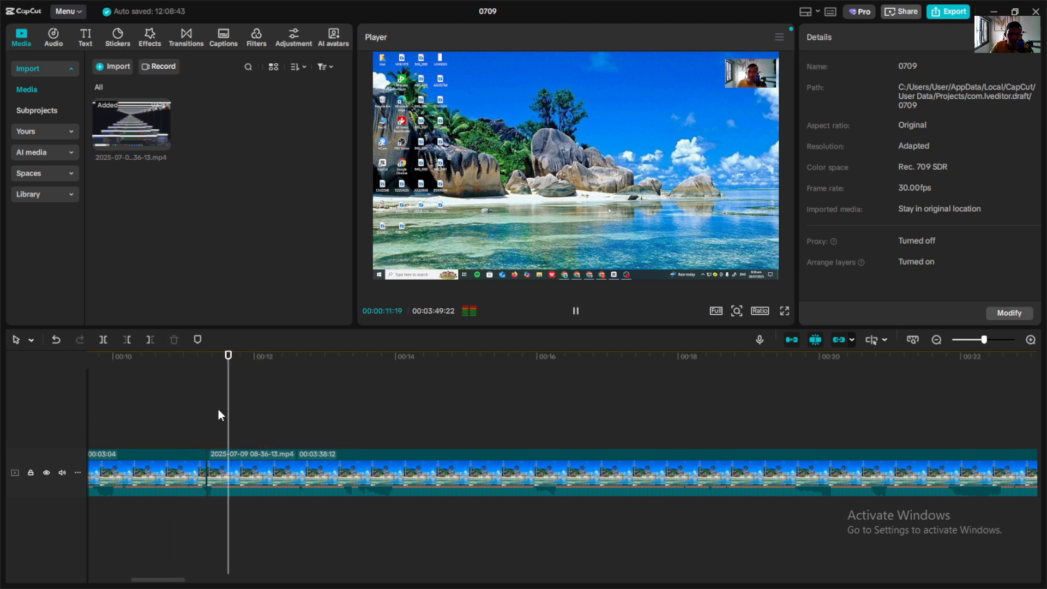
Step: Review the speech between 00:00:11:19 and 00:00:13:26 and split the clip at 00:00:12:02
left_click(229, 414)
key("space")
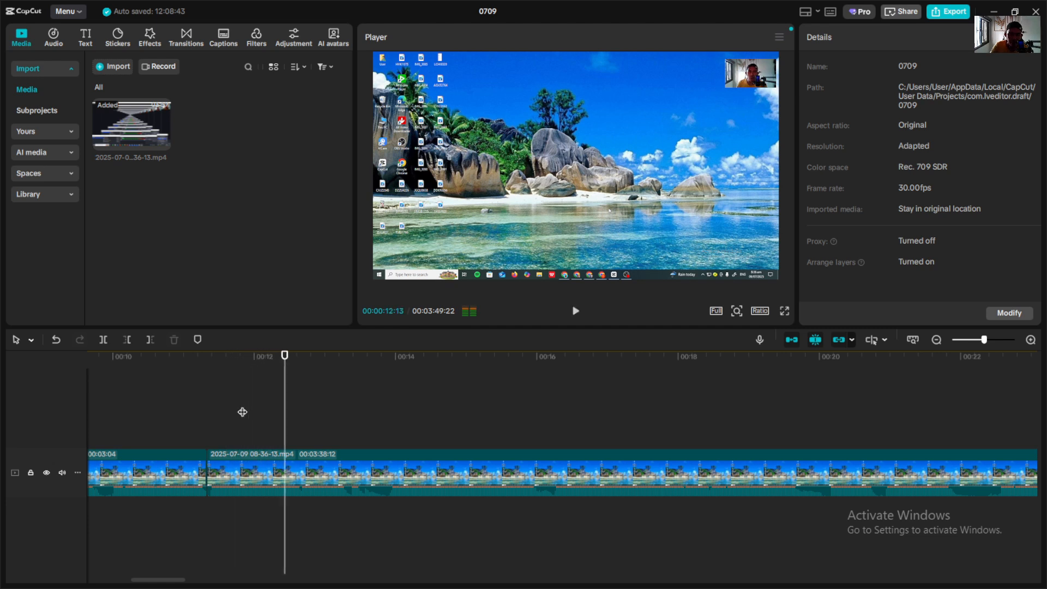
key("space")
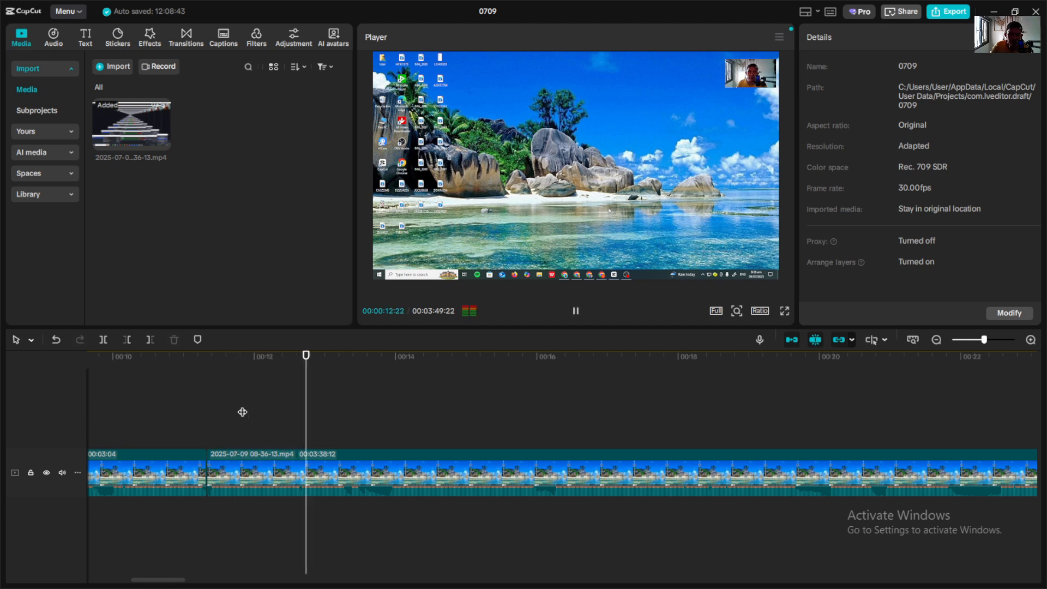
left_click(385, 403)
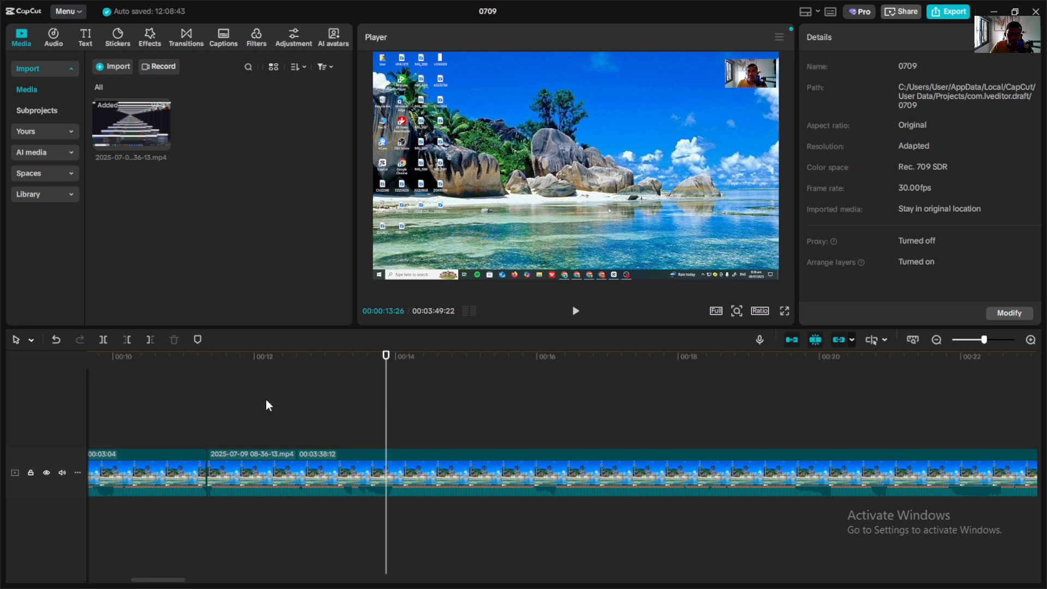
left_click(238, 398)
key("space")
key("space")
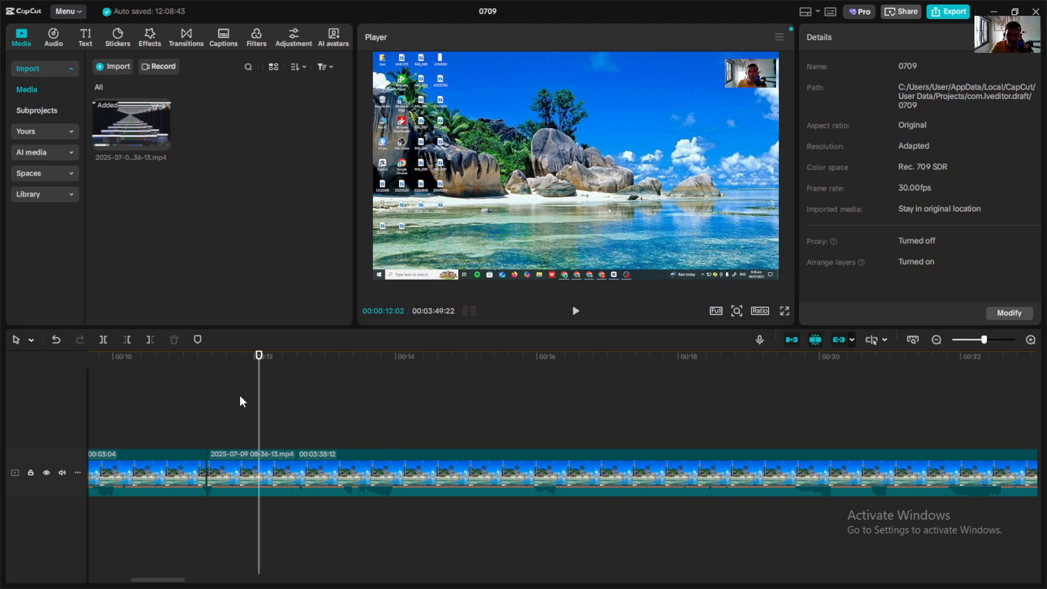
key("ctrl+b")
Step: Remove the section from the 00:00:12:02 split to about 00:00:13:25 and replay across the cut
left_click(393, 414)
left_click(385, 407)
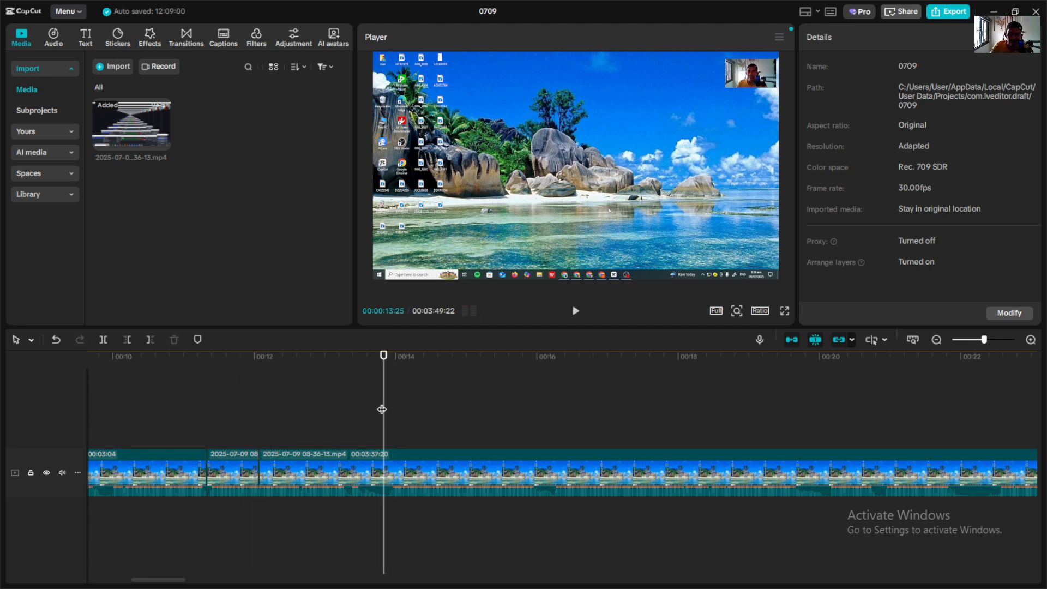
left_click_drag(383, 409, 183, 413)
key("space")
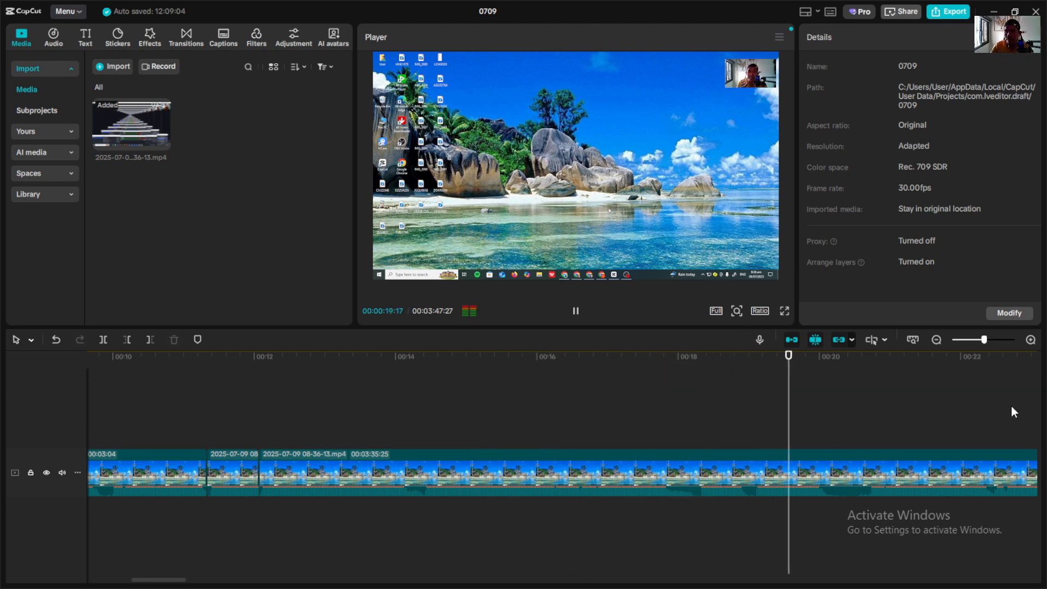
Step: Split the clip at 00:00:17:27, remove the short section up to about 00:00:18:07, and replay the join
left_click(674, 403)
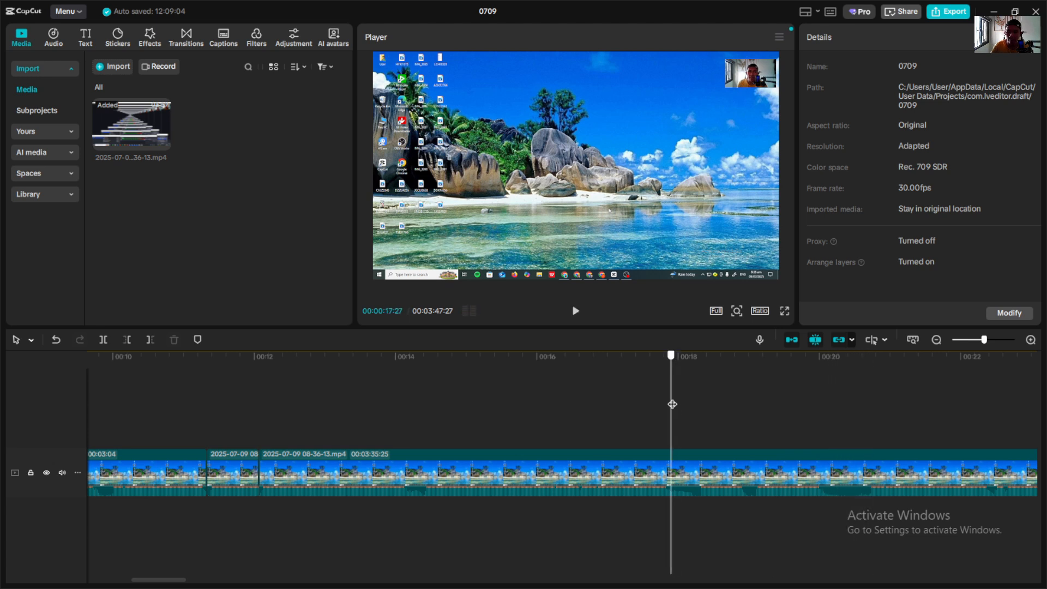
key("ctrl+b")
left_click(694, 392)
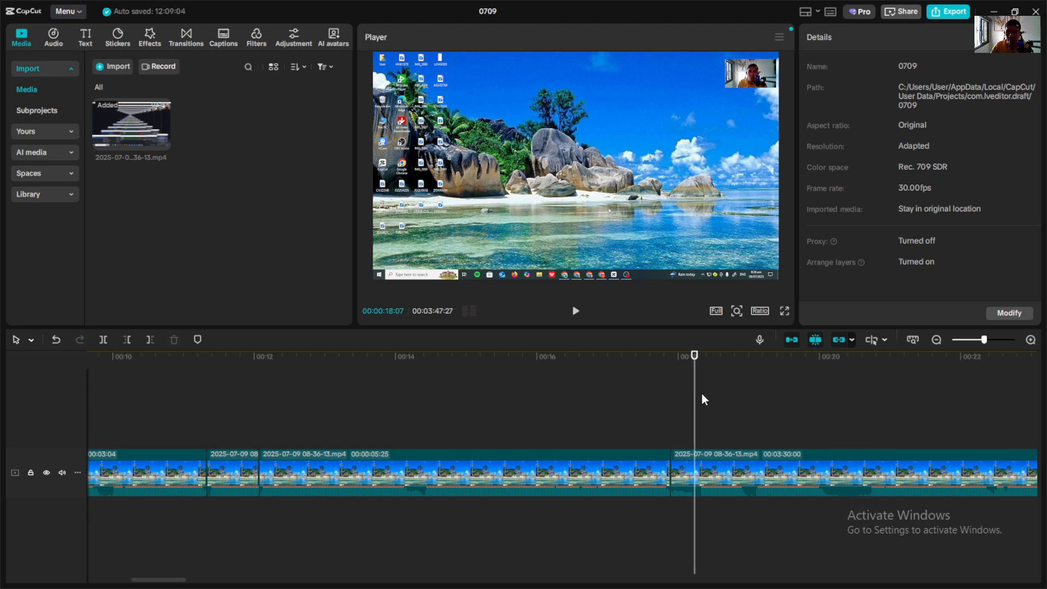
key("q")
key("space")
left_click(633, 410)
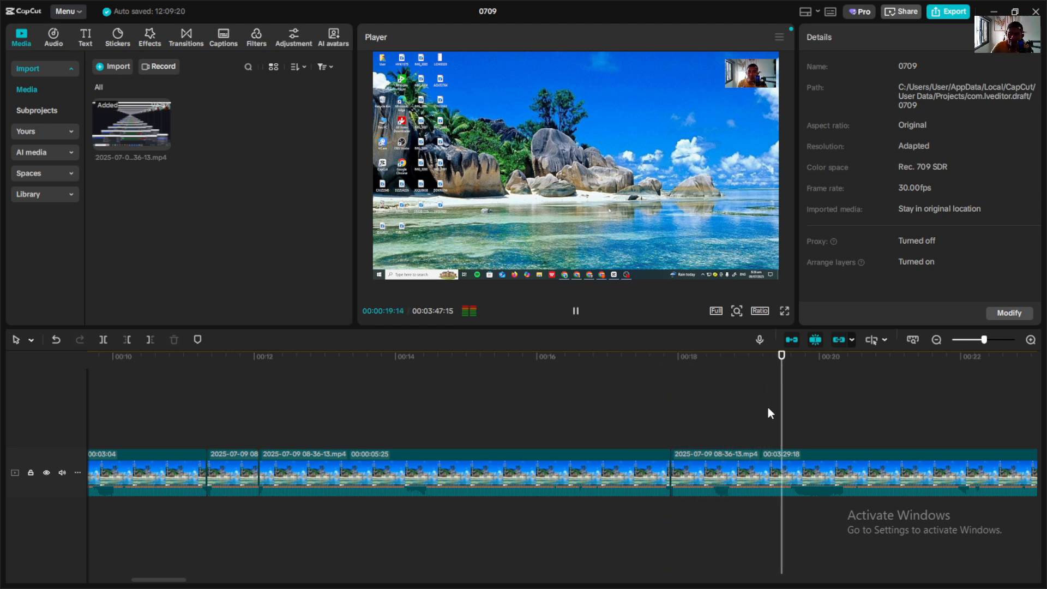
Step: Split the clip at about 00:00:19:17, remove about 20 frames following the split, and replay the join
left_click(788, 398)
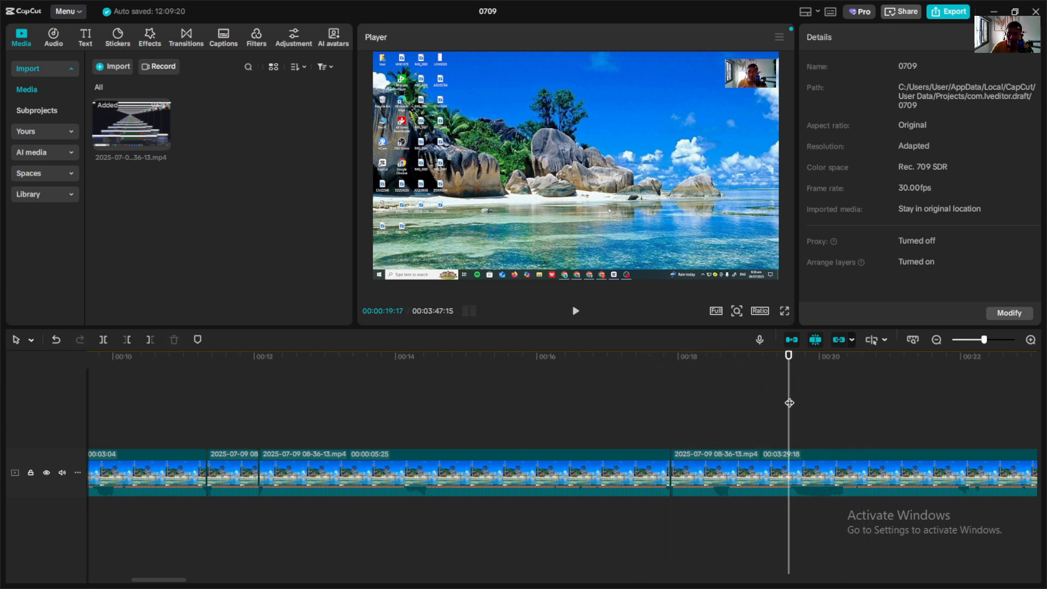
key("ctrl+b")
key("space")
left_click(741, 407)
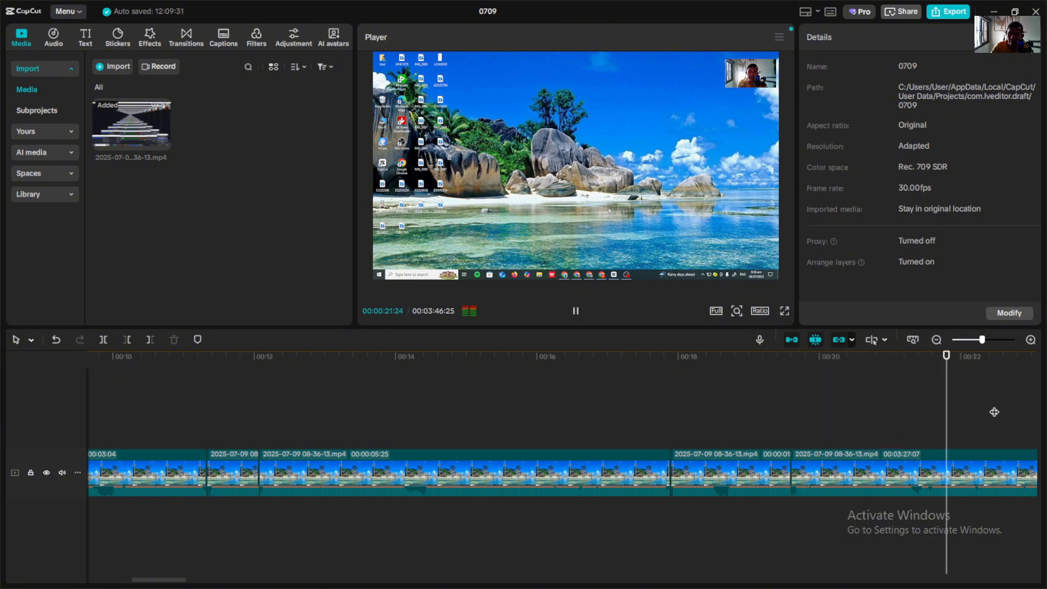
Step: Split the clip at 00:00:24:12, remove about two seconds following the split, and replay the join
left_click(234, 390)
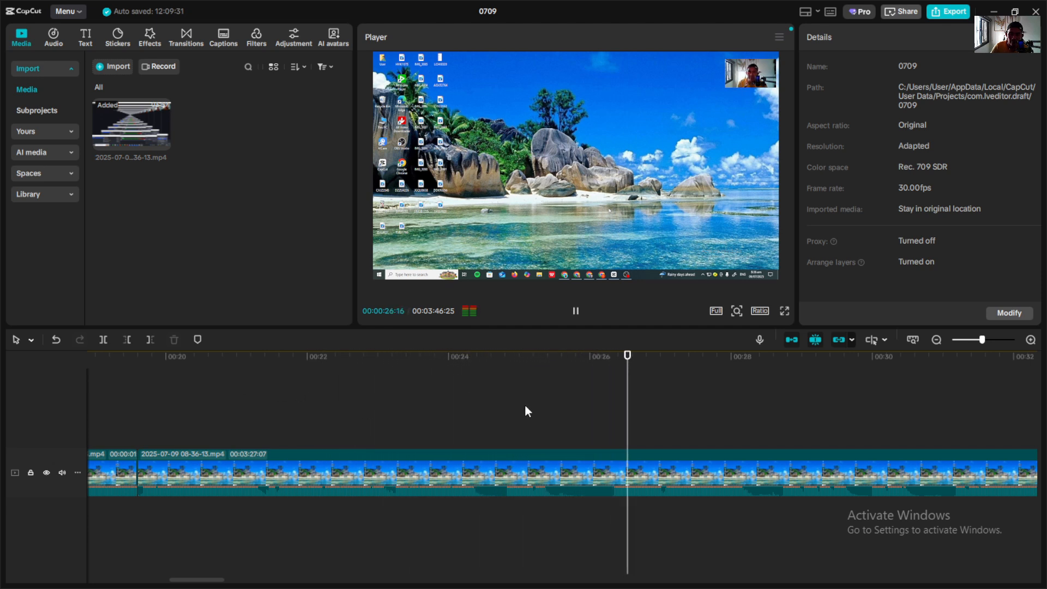
left_click_drag(520, 403, 469, 398)
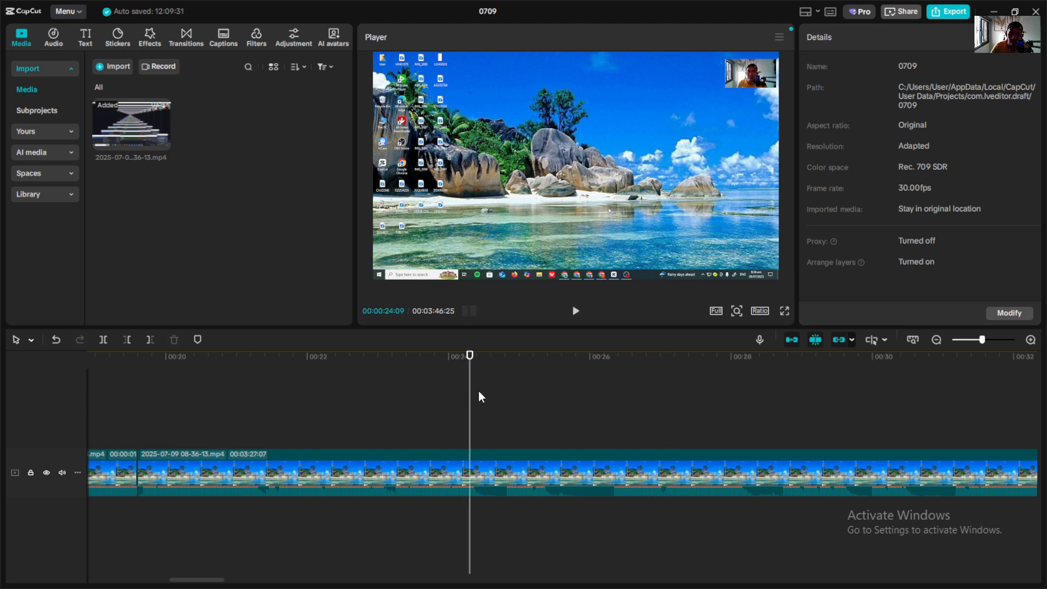
left_click(477, 390)
key("ctrl+b")
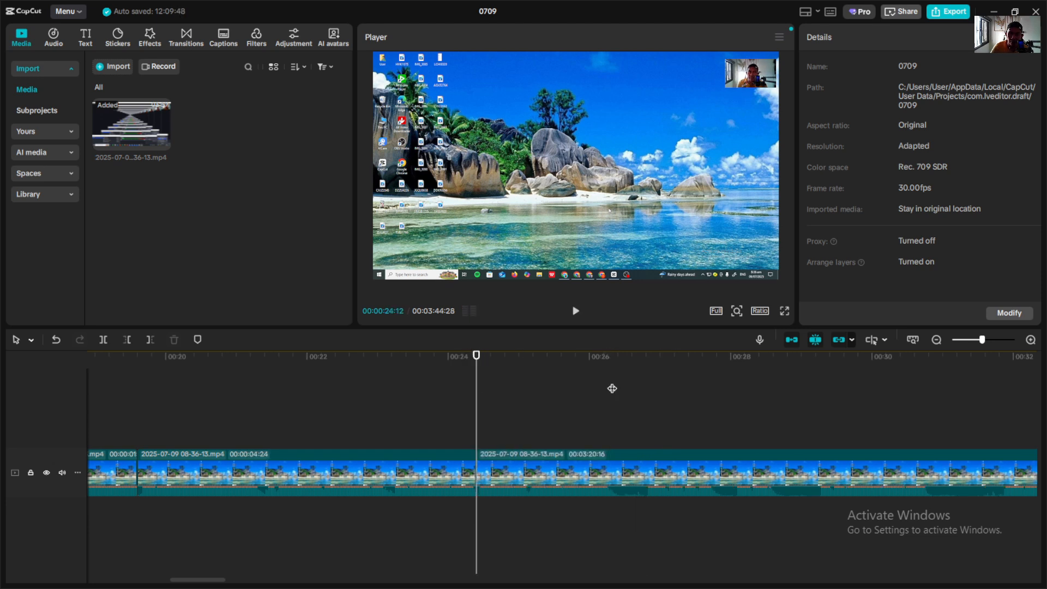
left_click(450, 395)
key("space")
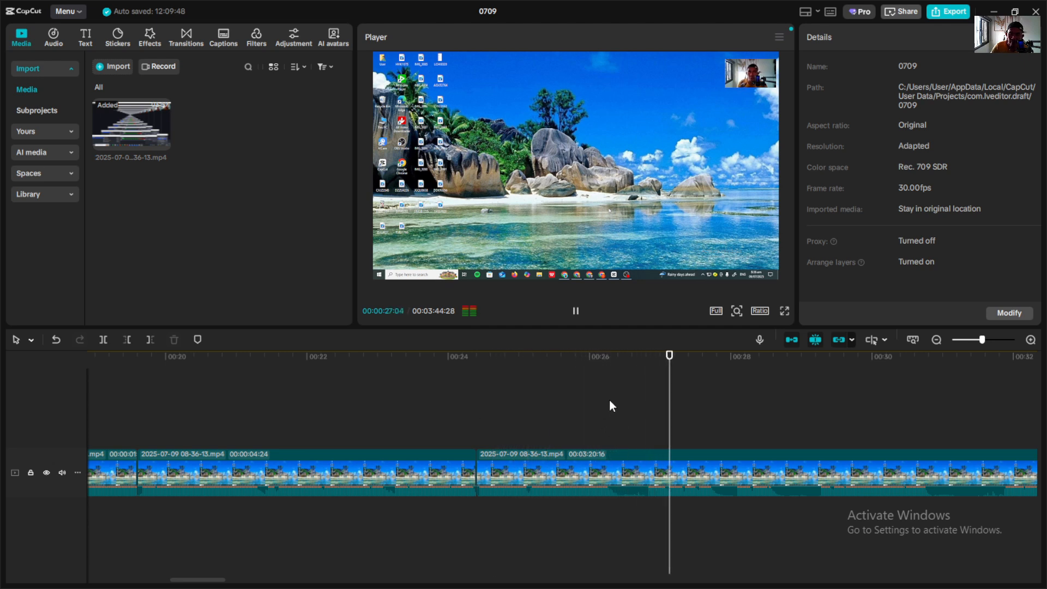
Step: Split the clip at about 00:00:26:09 and remove the section from there to 00:00:26:24
left_click_drag(616, 416, 611, 418)
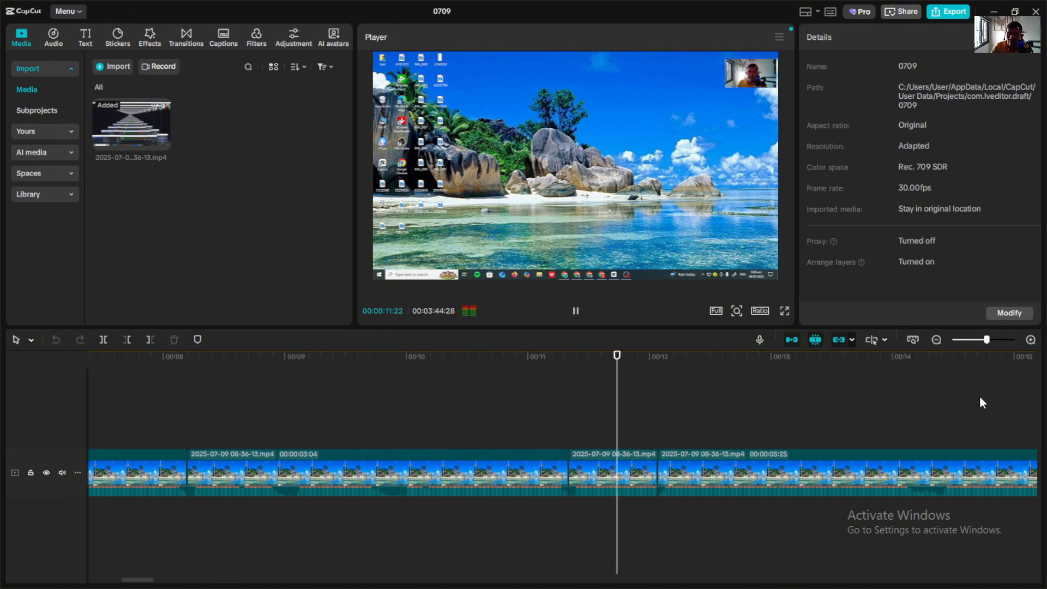
left_click_drag(987, 339, 984, 340)
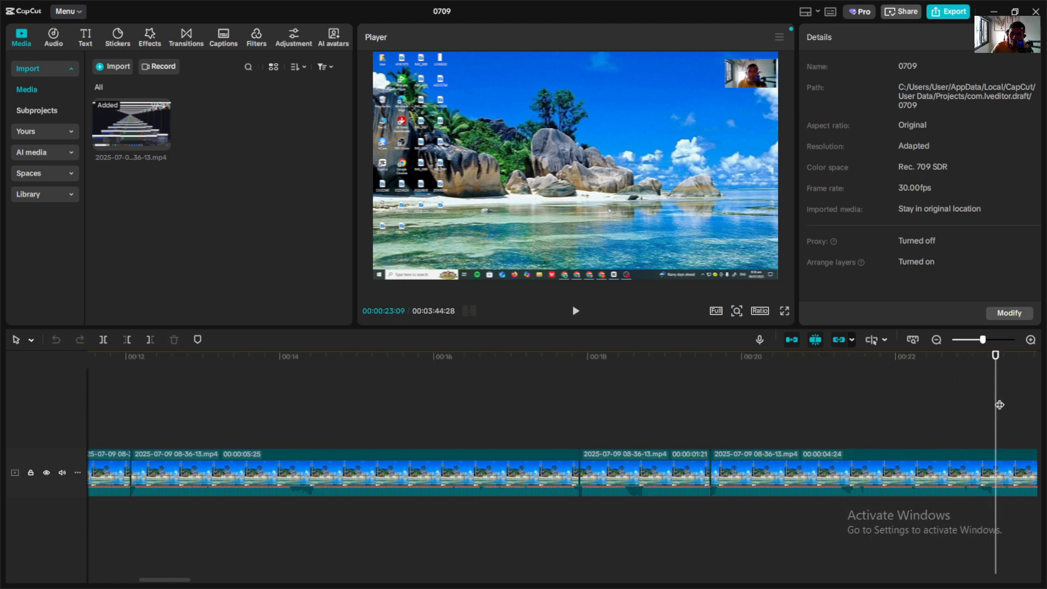
scroll(1000, 405, "right", 6)
left_click(316, 406)
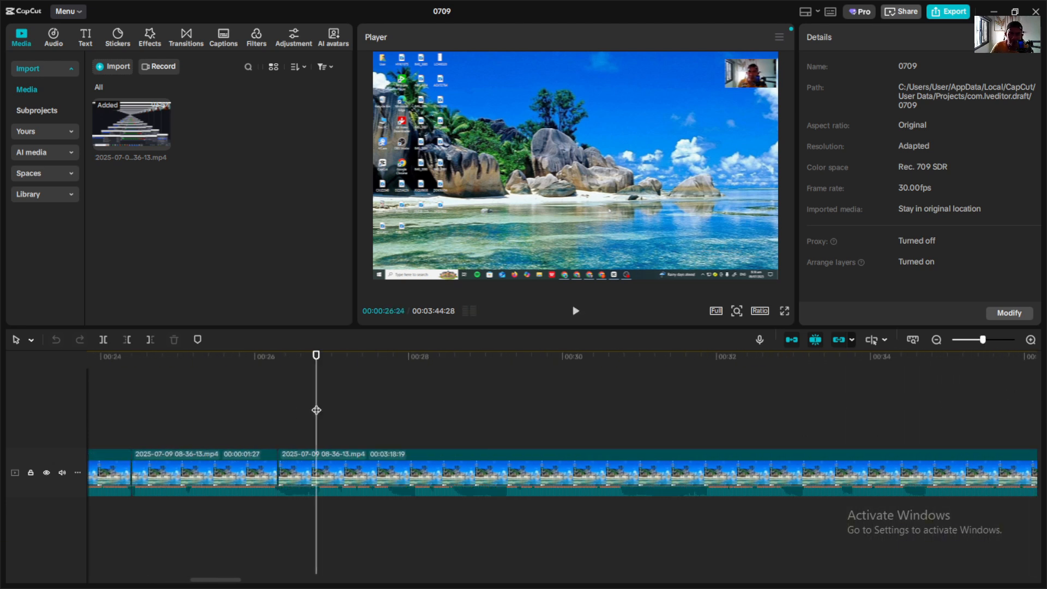
key("q")
key("space")
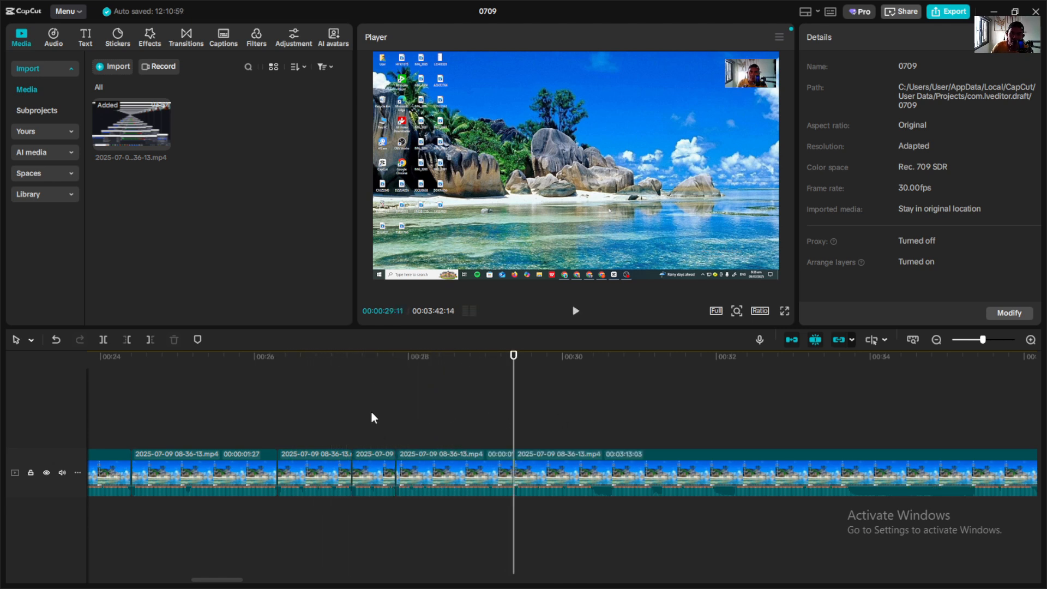
Step: Play the timeline from 00:00:27:10, resume from 00:00:30:11, and split the clip at 00:00:33:23
left_click(356, 421)
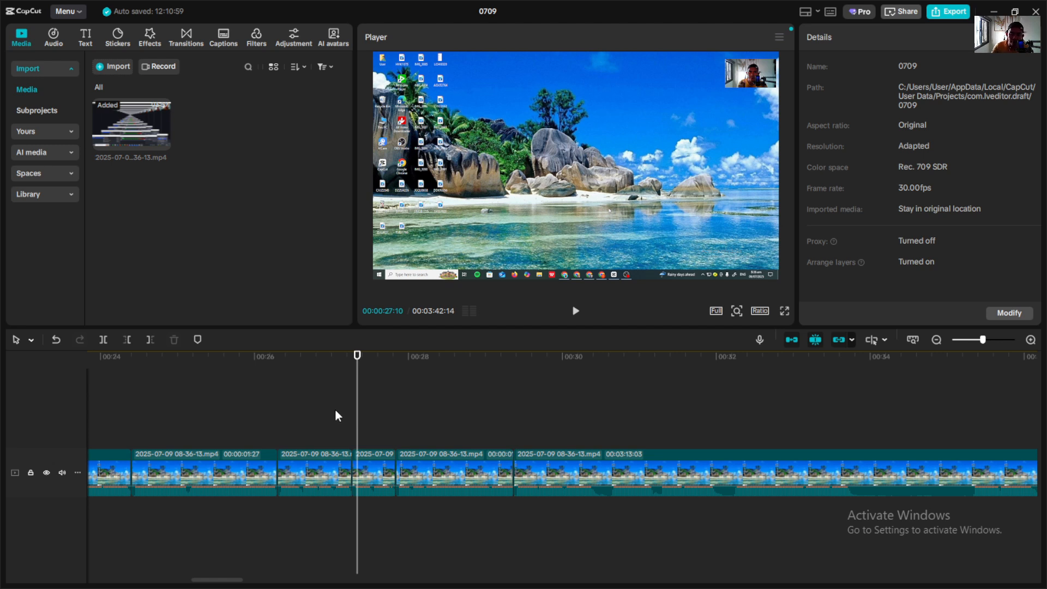
key("space")
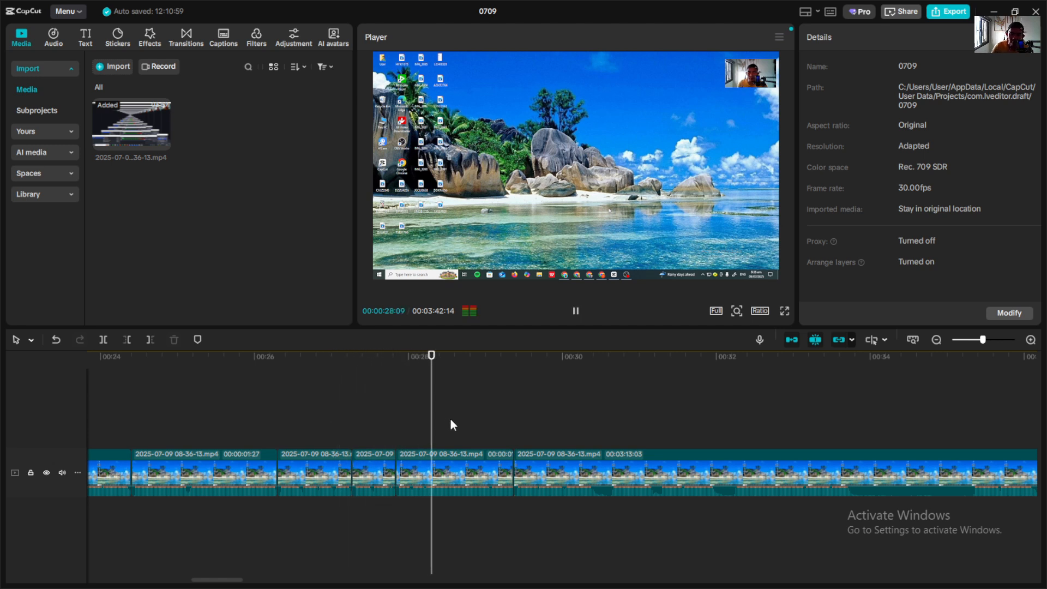
left_click(590, 413)
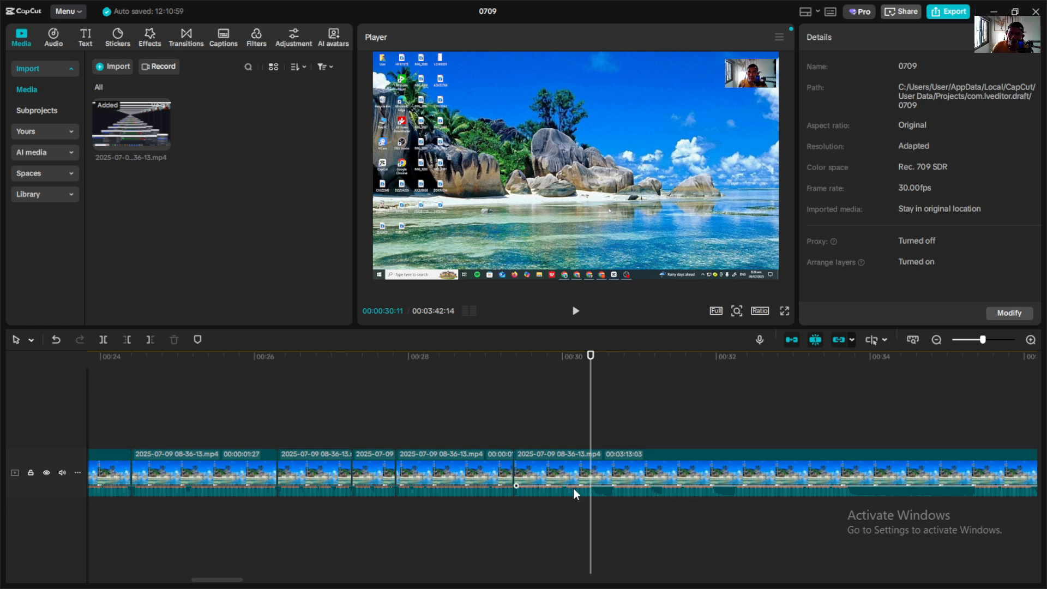
scroll(873, 436, "right", 5)
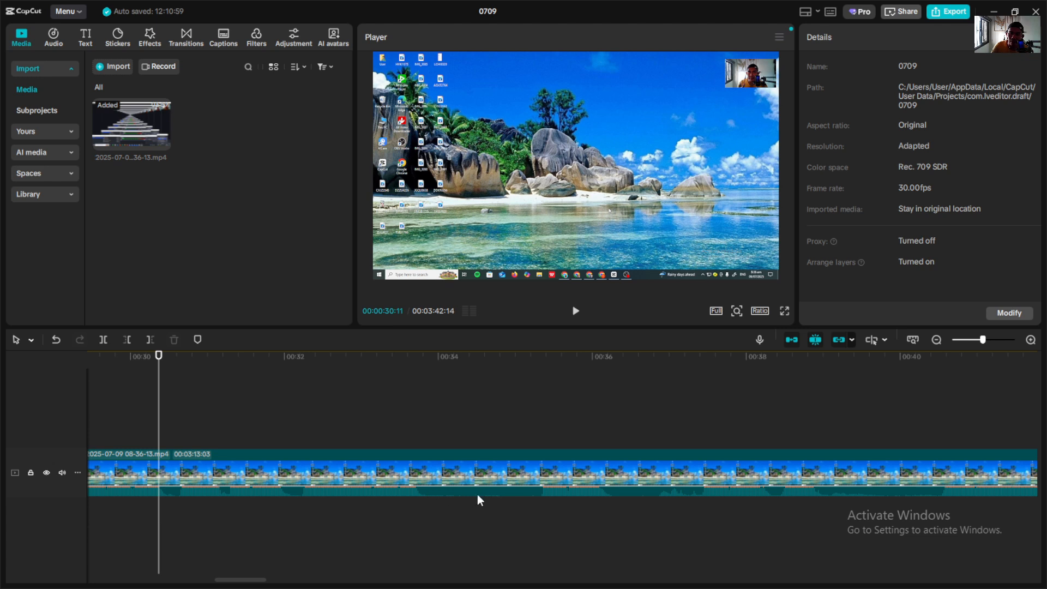
key("space")
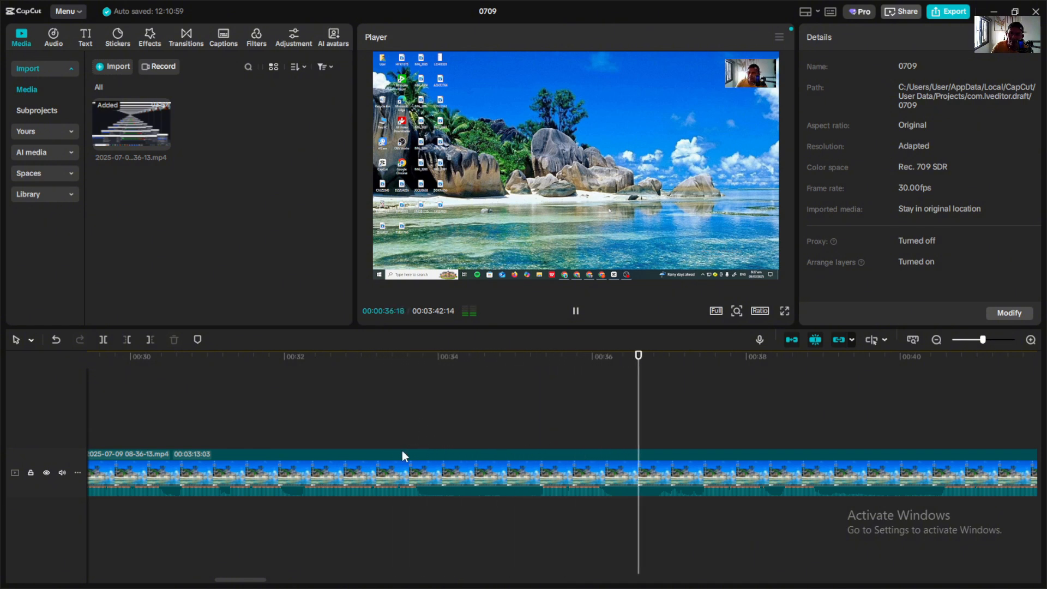
left_click(420, 439)
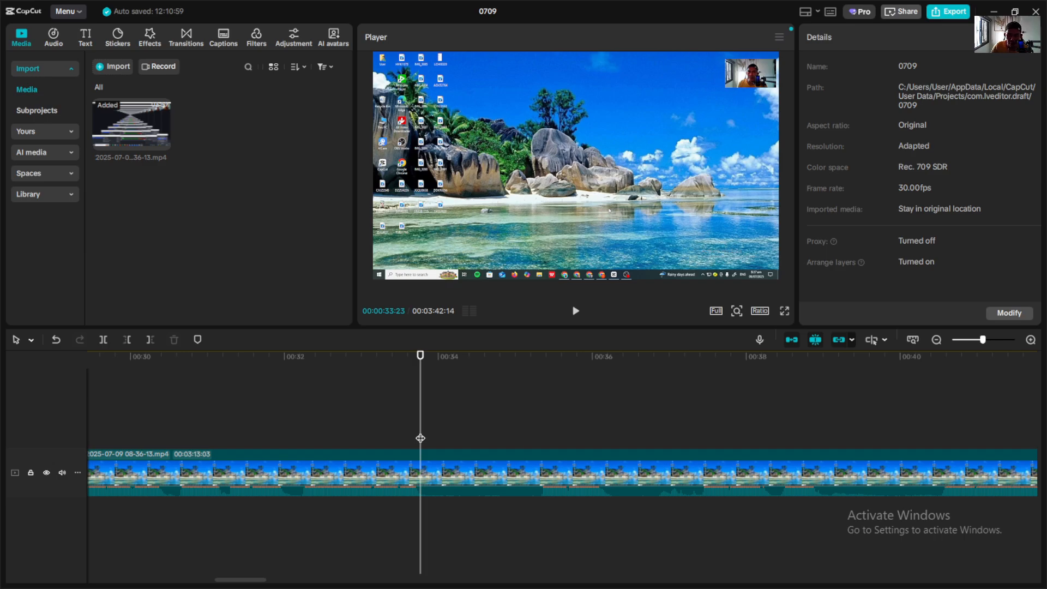
key("ctrl+b")
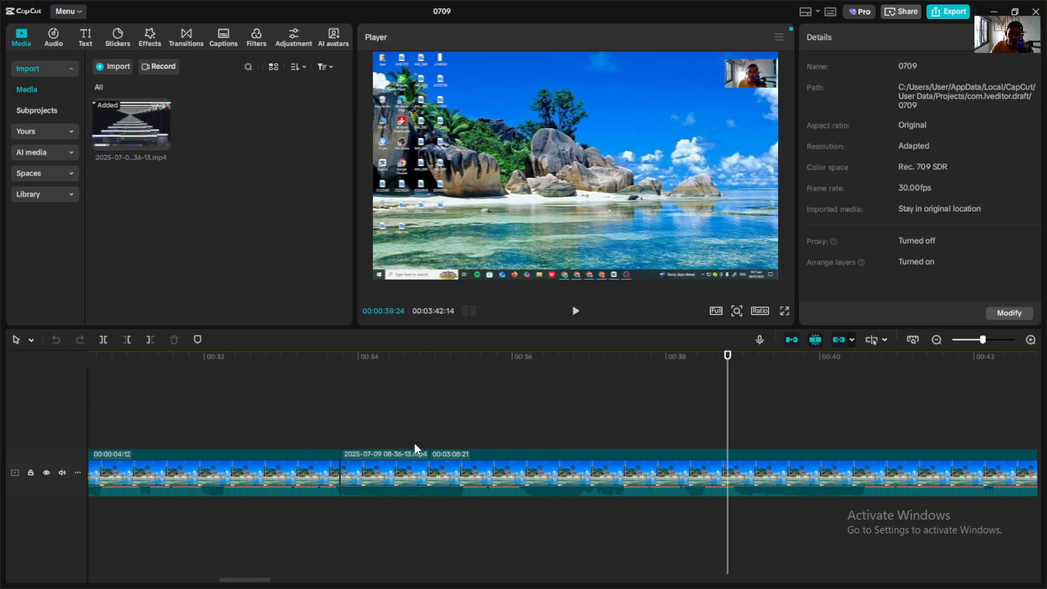
Step: Split the clip at 00:00:34:19, cut about three seconds of footage around that point, and replay the join
left_click(457, 417)
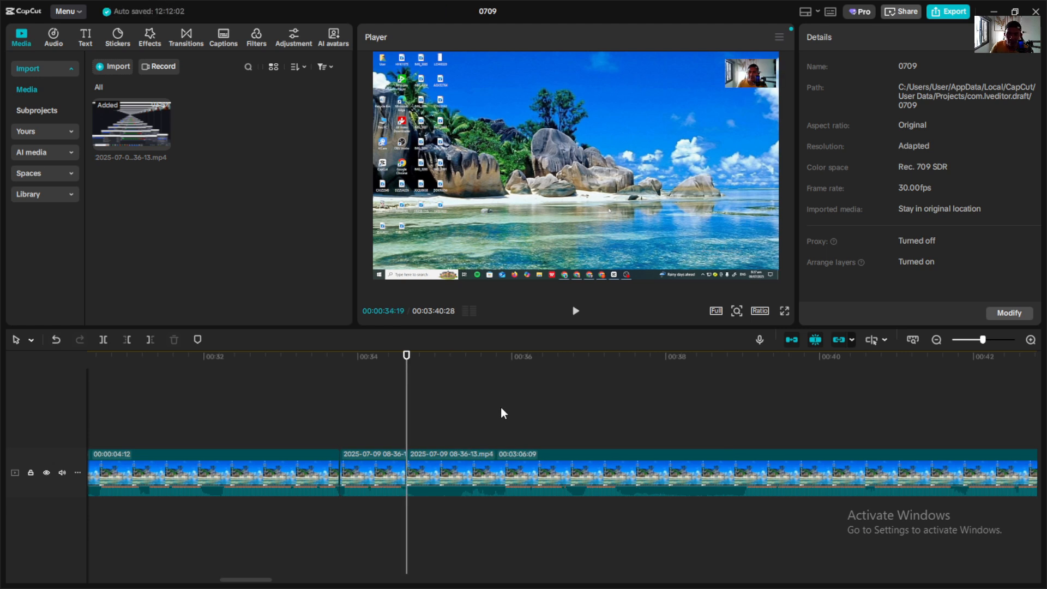
left_click(501, 414)
left_click(406, 420)
left_click(292, 423)
key("space")
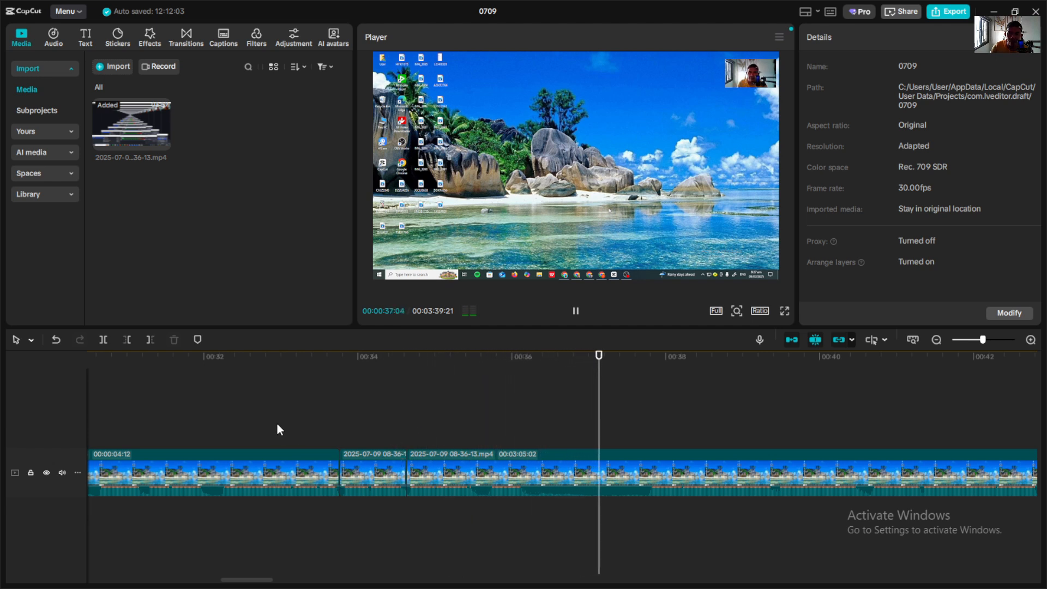
Step: Remove about one more second following the 00:00:34:19 split and replay the join
left_click(292, 420)
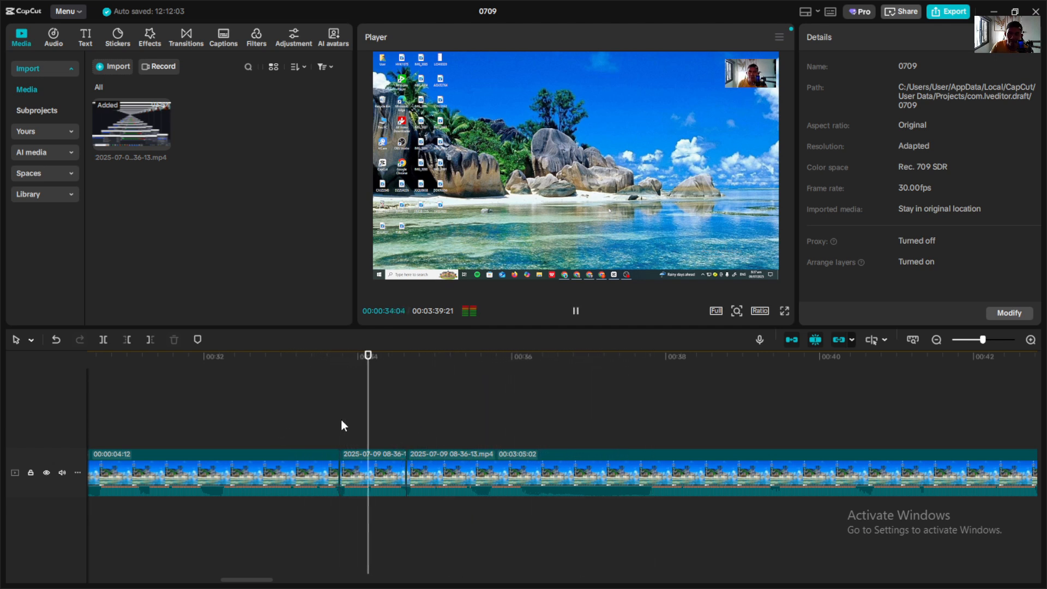
key("q")
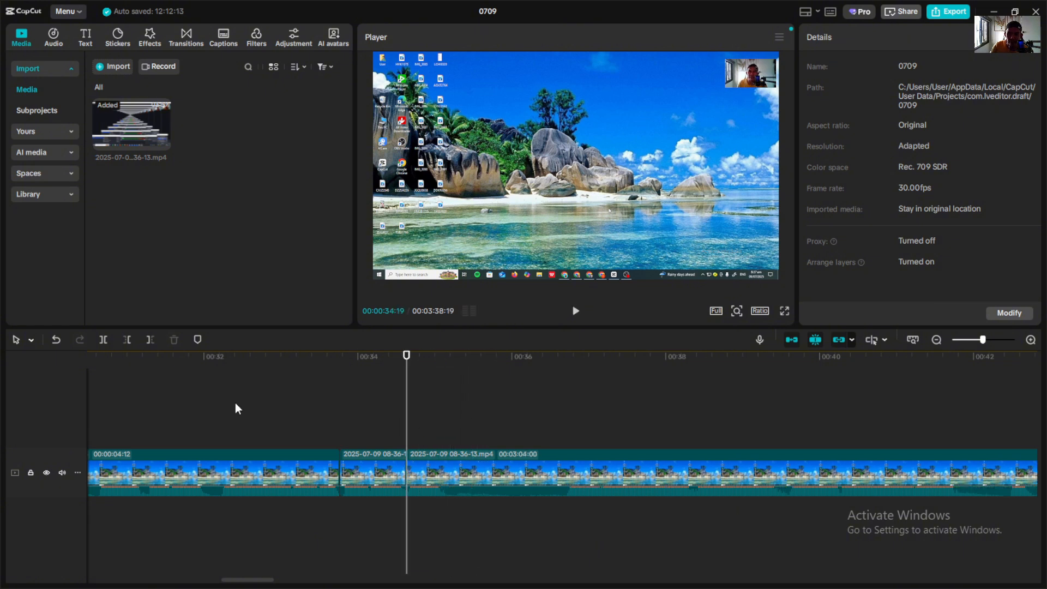
left_click(298, 403)
key("space")
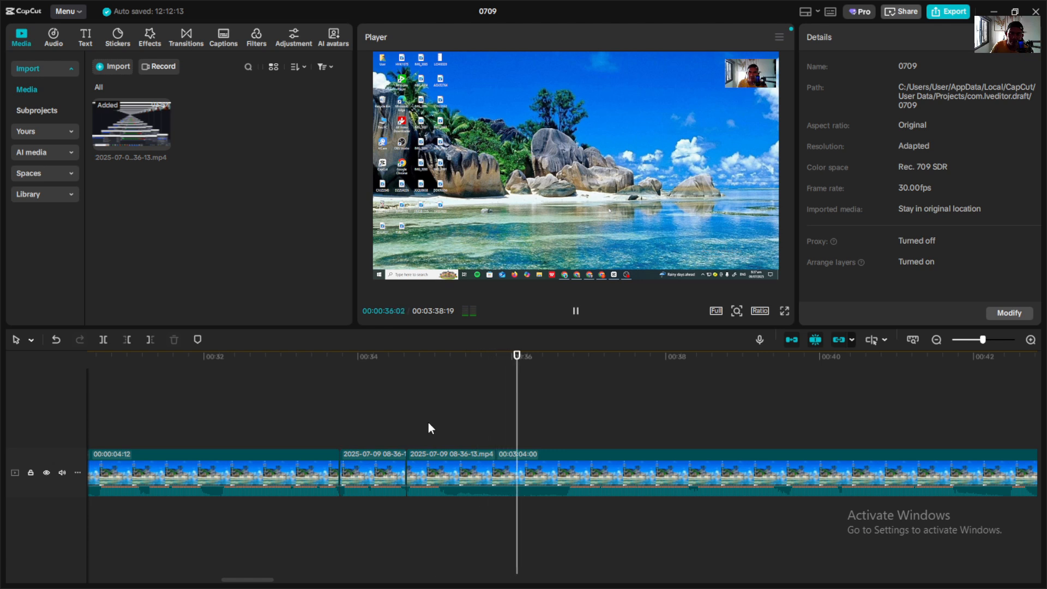
Step: Remove a further two seconds from the start of the clip beginning at 00:00:34:19, and replay the result
left_click(568, 403)
key("q")
key("space")
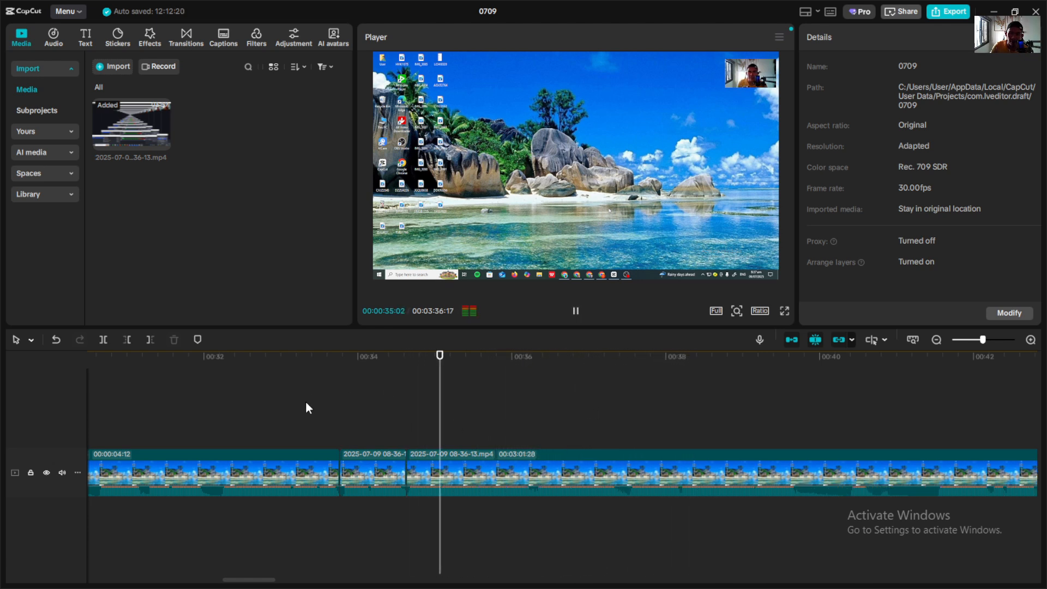
left_click(306, 404)
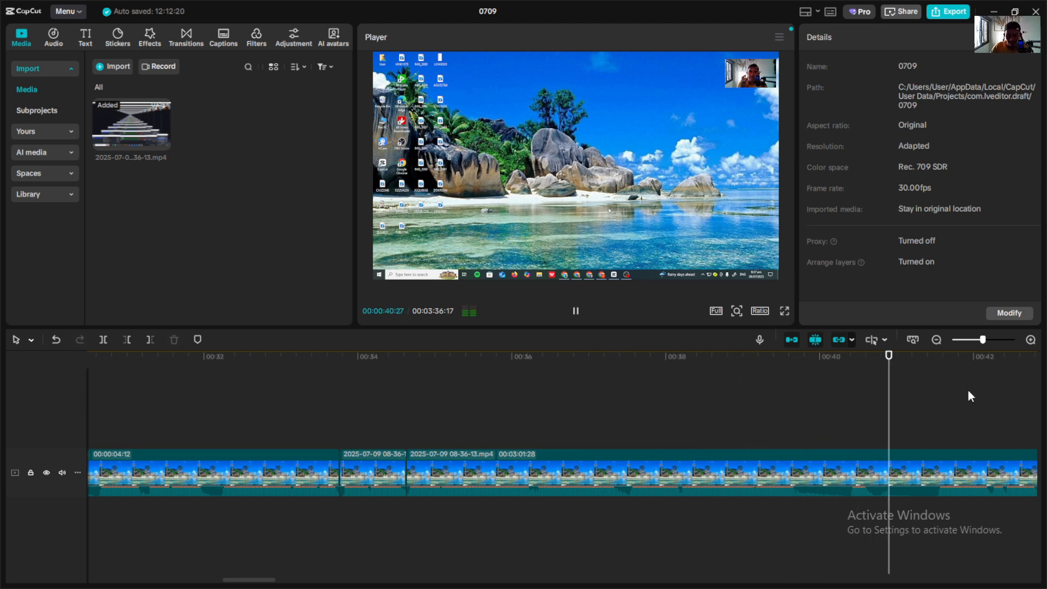
Step: Split the clip at 00:00:39:21, remove the section up to about 00:00:41:14, and replay the join from 00:00:39:02
left_click(936, 398)
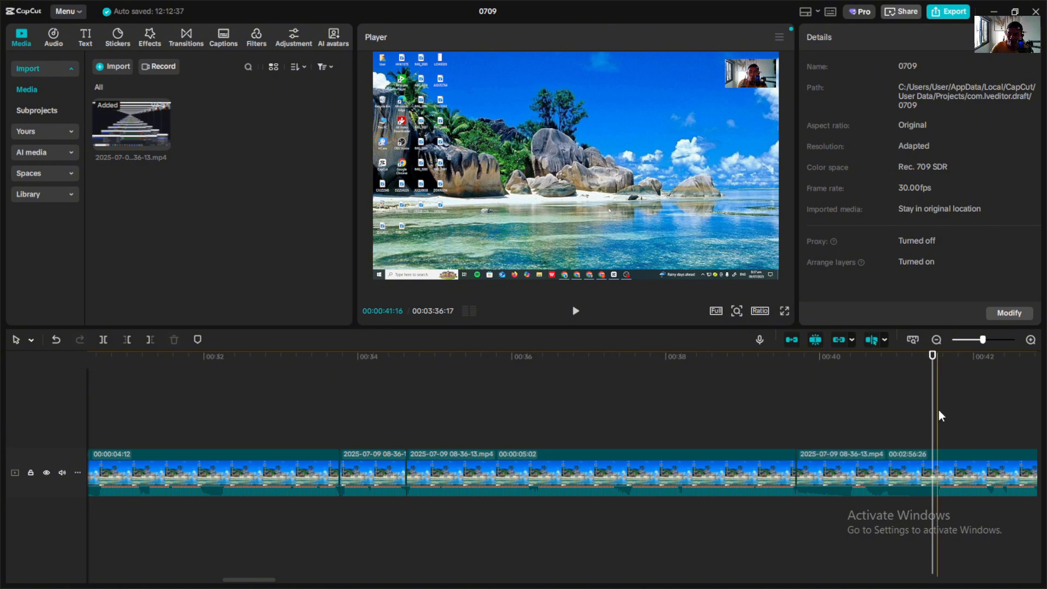
left_click(938, 410)
key("q")
left_click(748, 419)
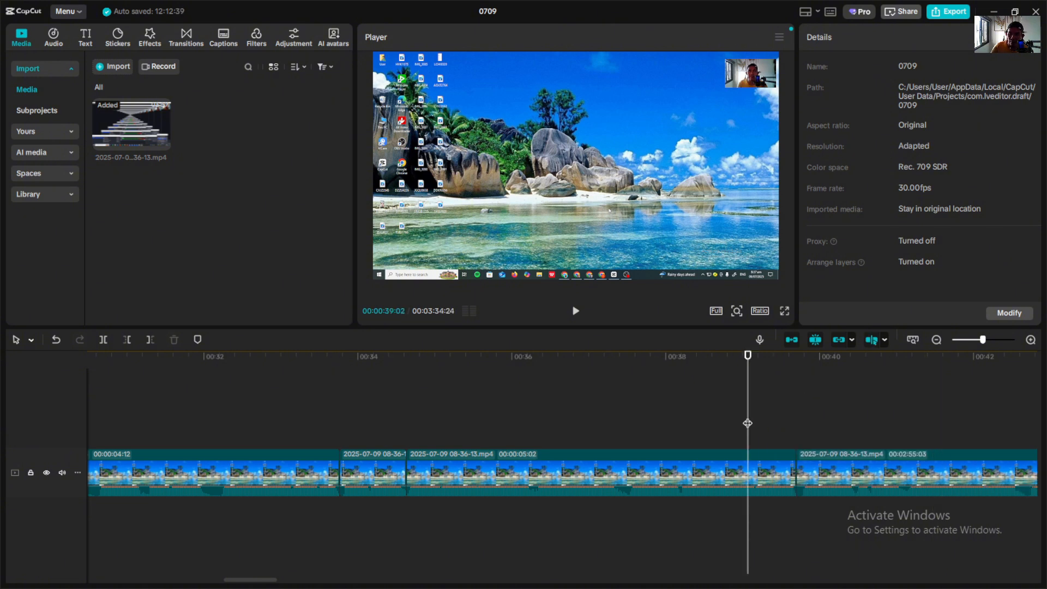
key("space")
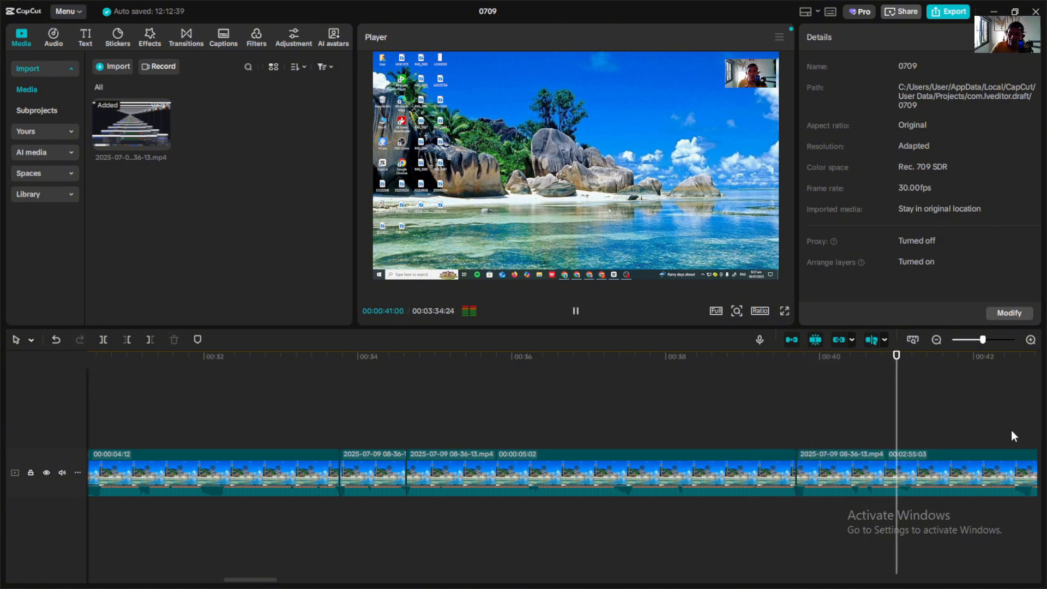
Step: Split the clip at 00:00:44:08 and 00:00:46:11, removing about 27 frames after the first split and 17 frames after the second
left_click(190, 404)
key("space")
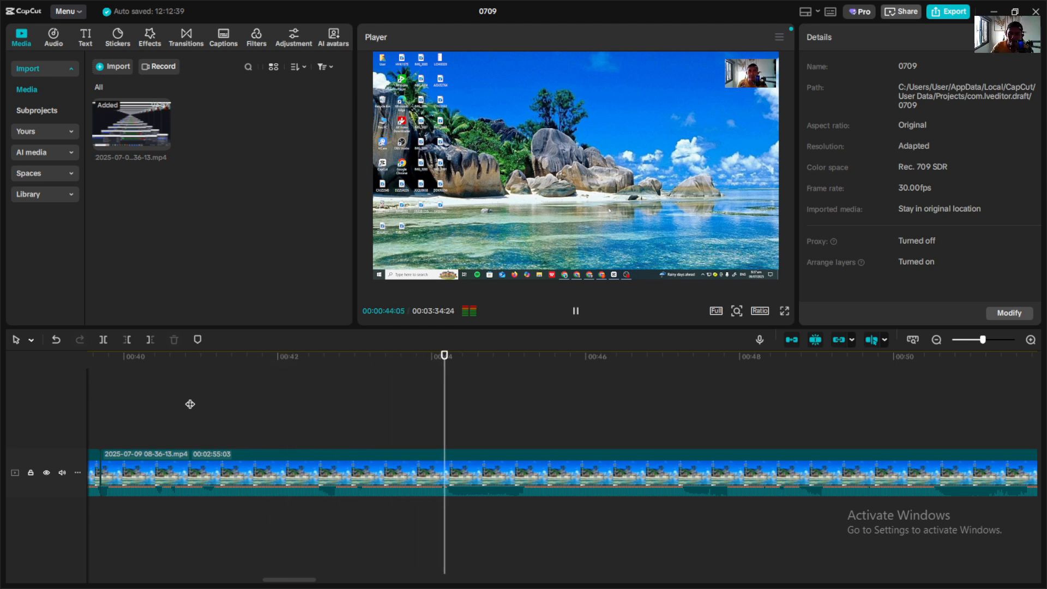
left_click(454, 413)
key("ctrl+b")
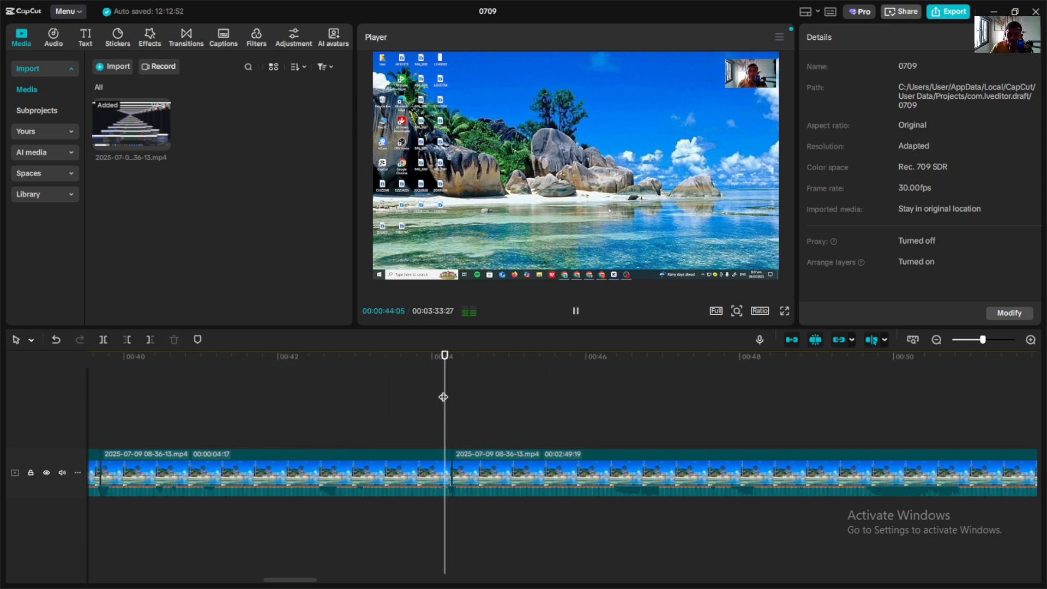
left_click(613, 417)
key("ctrl+b")
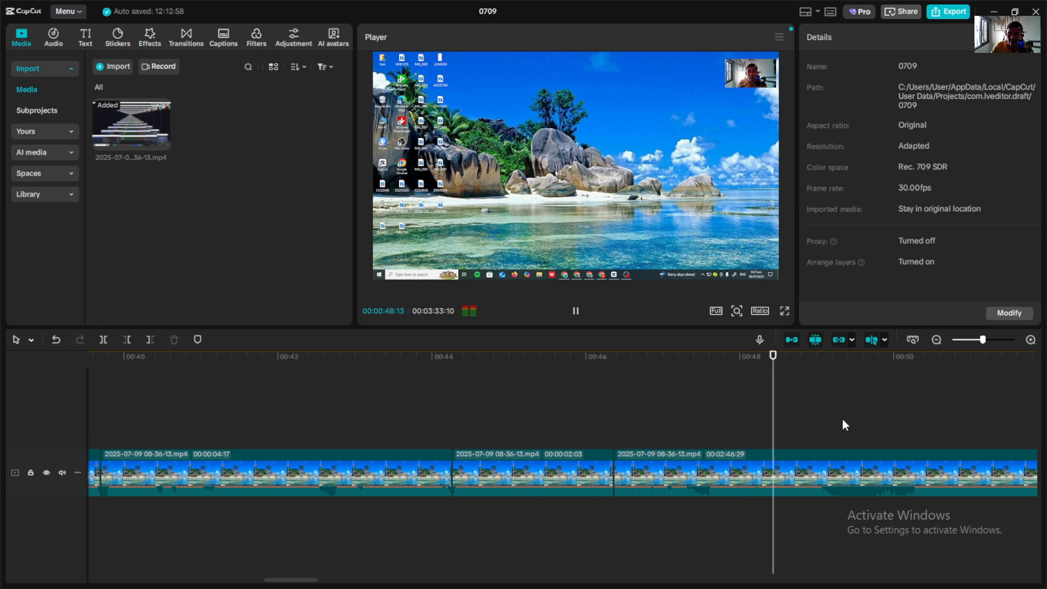
Step: Split the clip at about 00:00:49:02 and 00:00:51:11, and remove about 2.6 seconds of footage following the splits
left_click(824, 412)
key("ctrl+b")
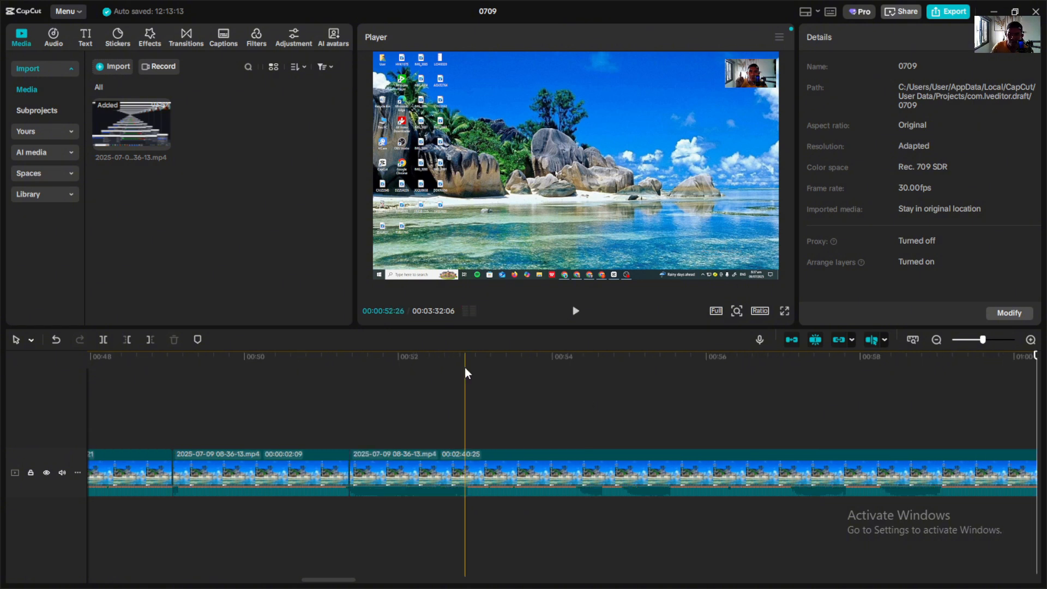
key("q")
Step: Replay from 00:00:50:29, split the clip at 00:00:52:26, and remove about one second following the split
left_click(319, 355)
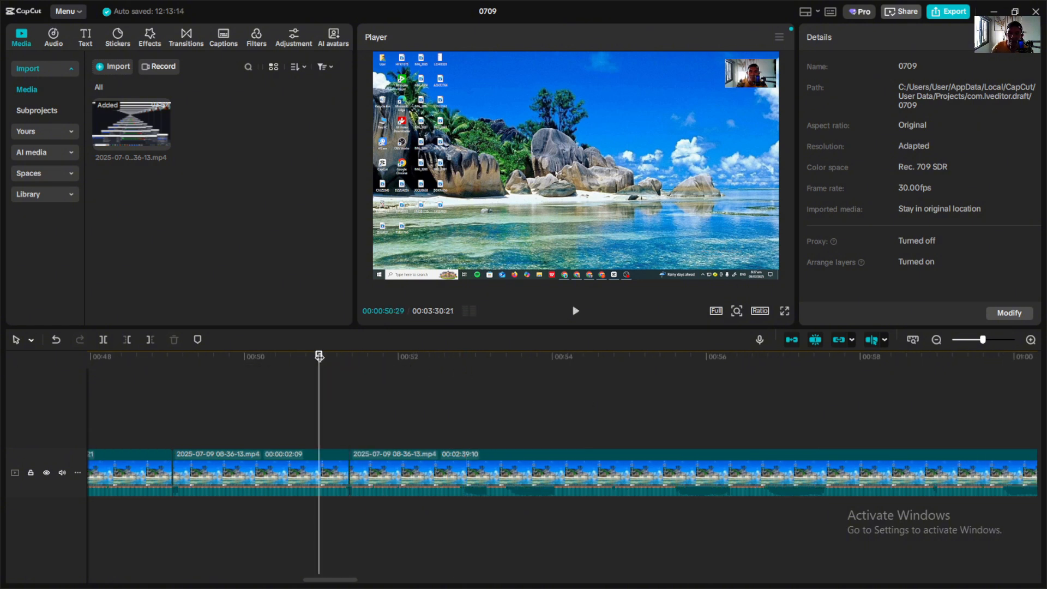
key("space")
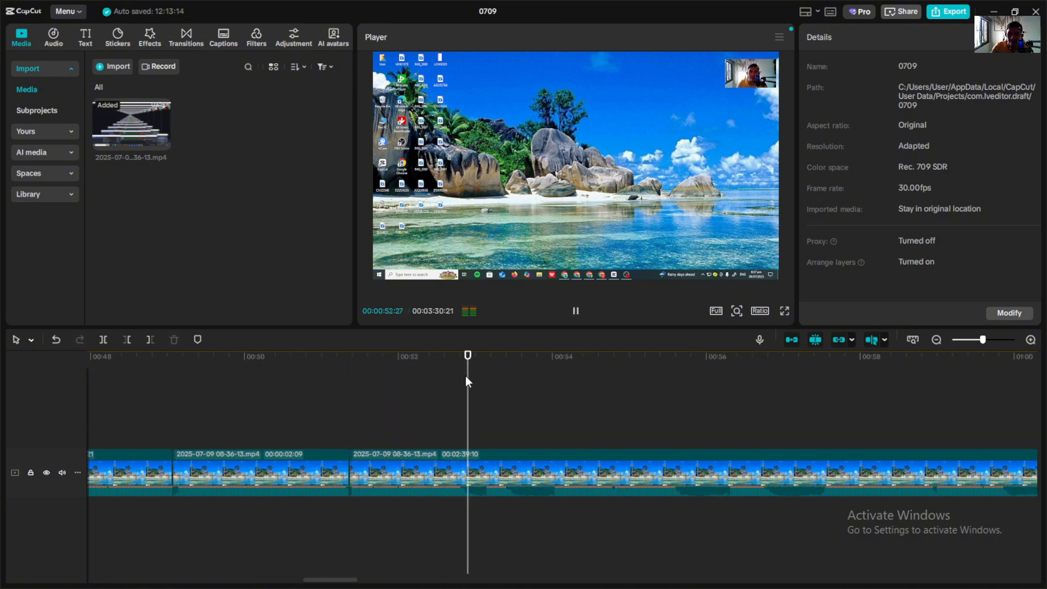
key("ctrl+b")
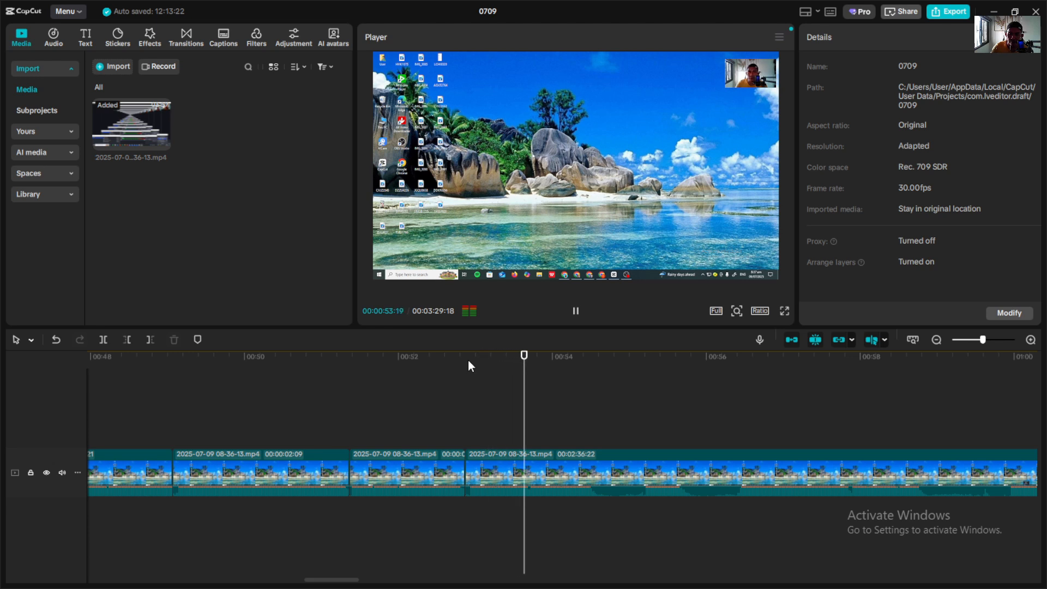
Step: Try removing the section from 00:00:52:26 to about 00:00:54:17, and undo the removal
left_click(597, 407)
key("q")
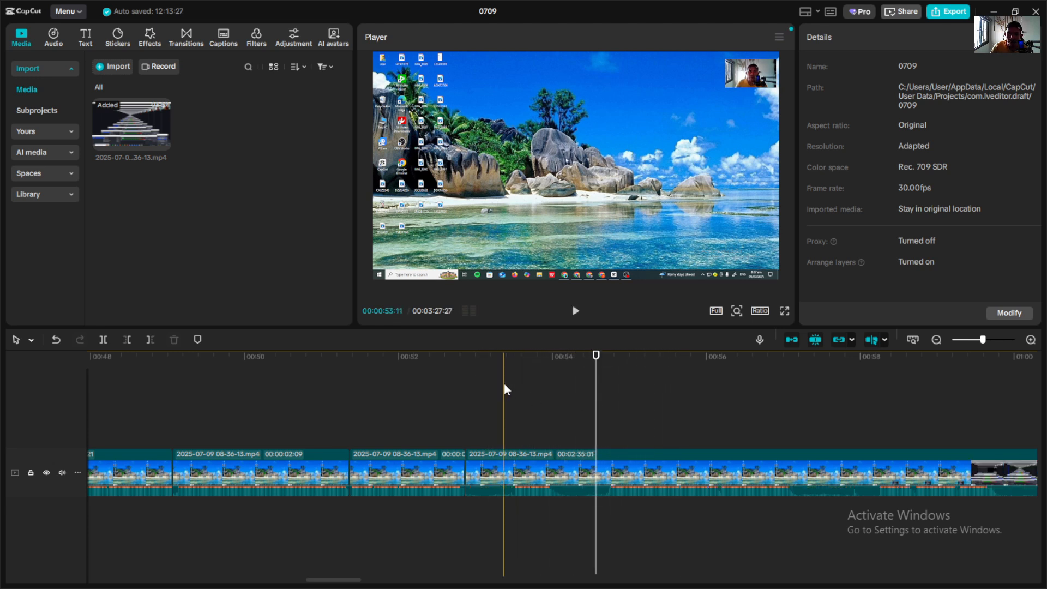
key("ctrl+z")
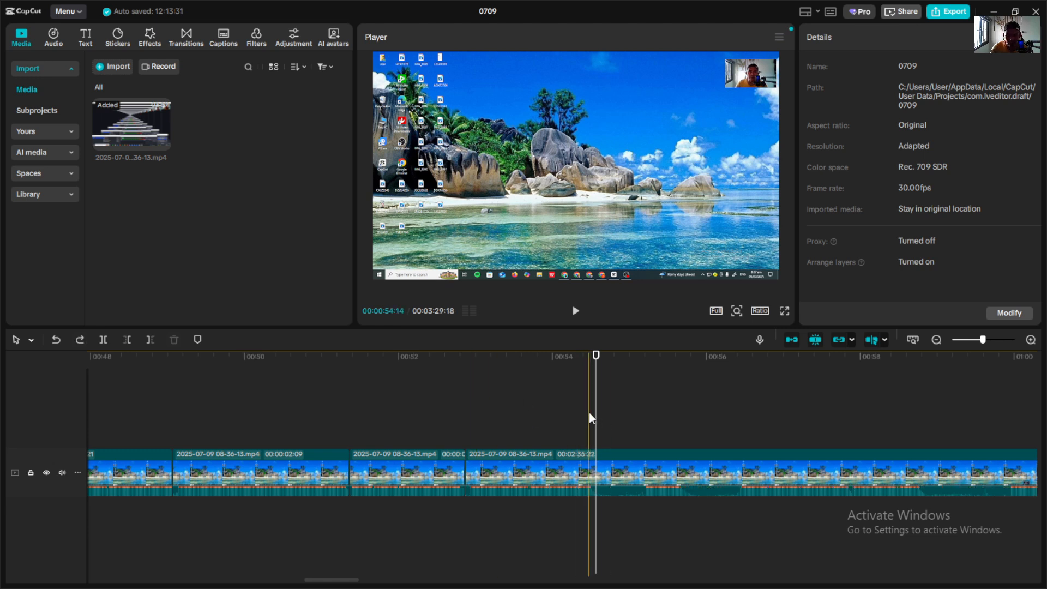
Step: Split the clip at 00:00:54:14, remove about 21 frames following the split, and play on from the join
key("ctrl+b")
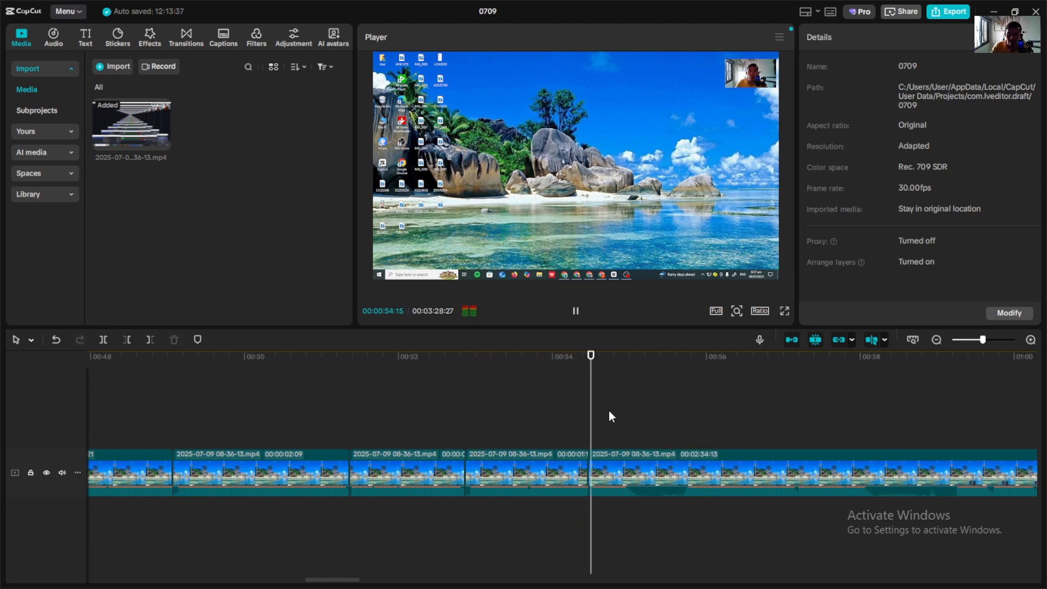
key("space")
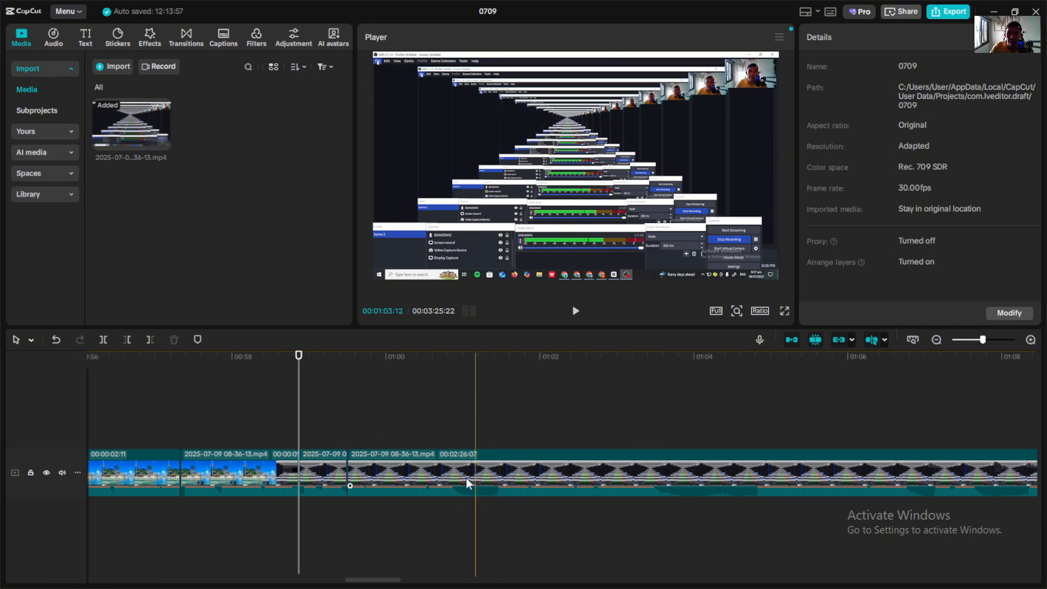
Step: Split the clip at about 00:01:00:28, remove about 14 frames following it, and split again at about 00:01:03:02
key("ctrl+b")
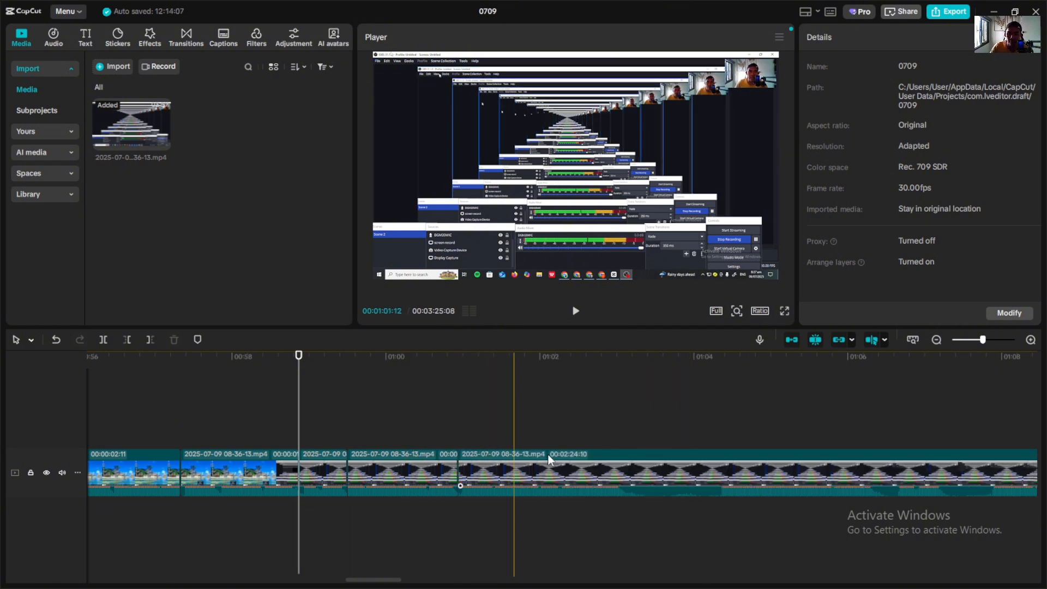
key("ctrl+b")
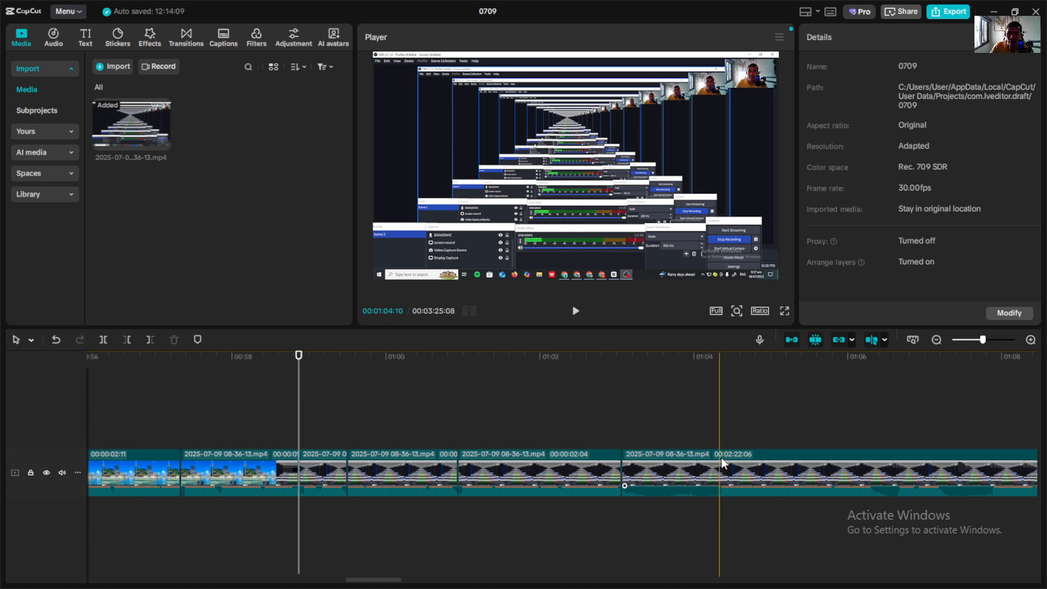
Step: Try removing about 2.5 seconds following the 00:01:03:02 split, replay the join, and undo the removal
key("q")
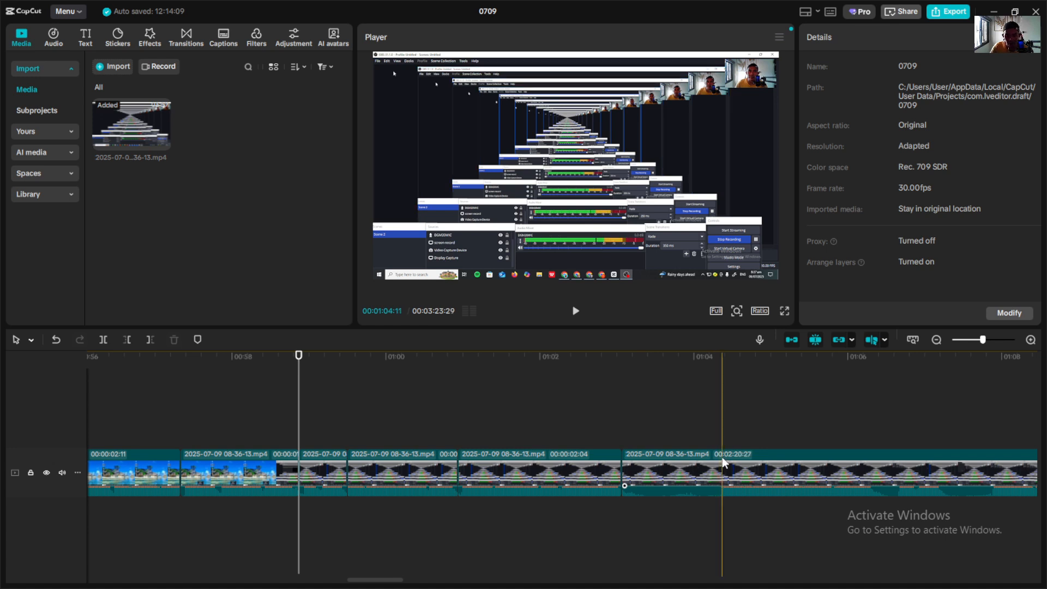
left_click(504, 428)
key("space")
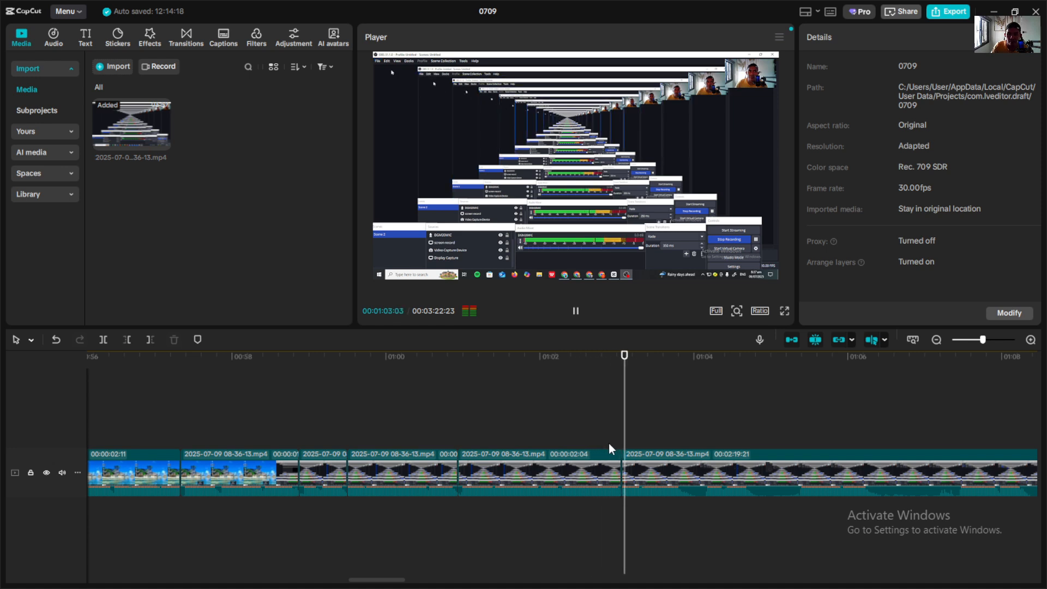
key("ctrl+z")
Step: Review the footage from about 00:01:00, remove about 1.2 seconds following the 00:01:03:02 split, and replay the join
left_click(395, 382)
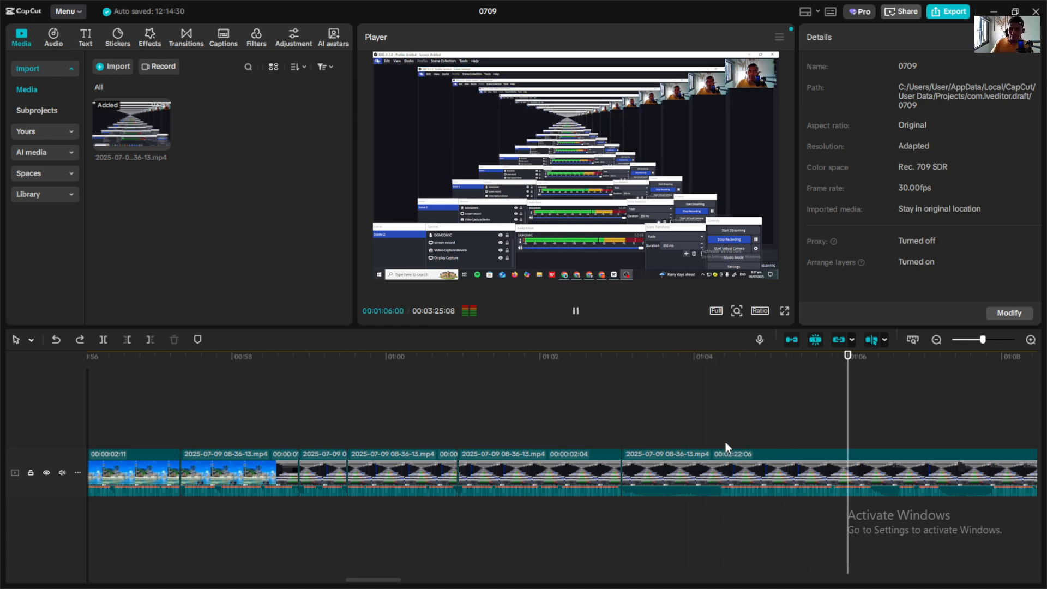
left_click(714, 425)
key("q")
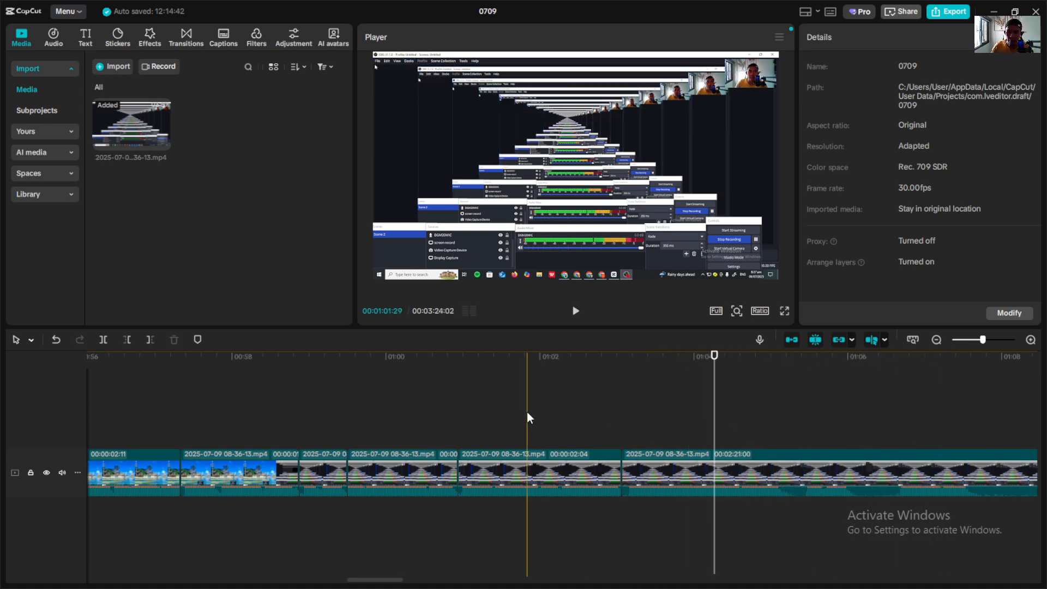
left_click(495, 401)
key("space")
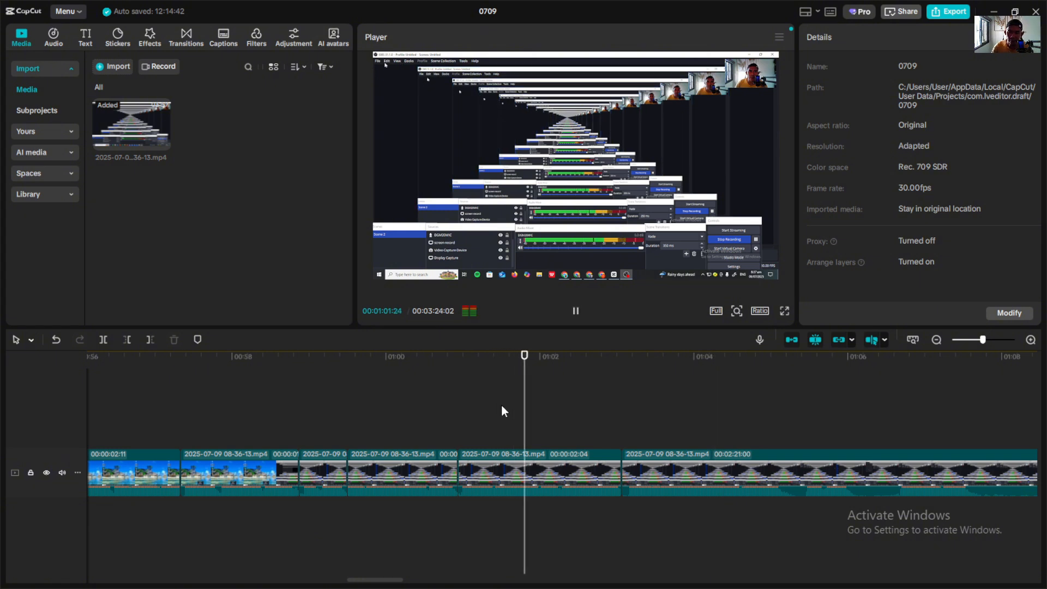
Step: Delete the 00:00:02:04 clip between the 00:01:00:28 and 00:01:03:02 splits, and replay the join
left_click(413, 398)
key("space")
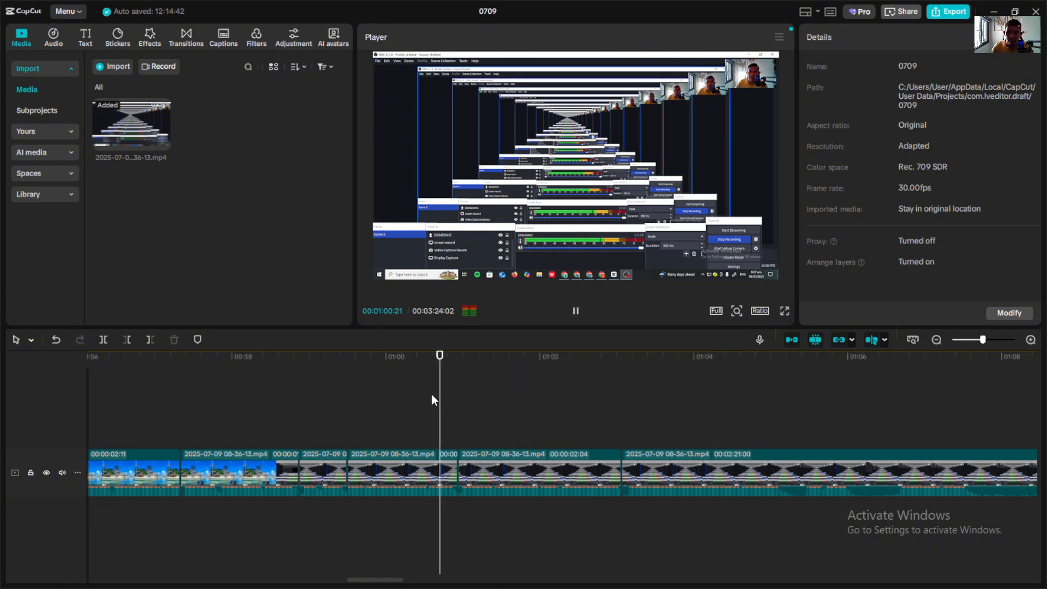
left_click(541, 470)
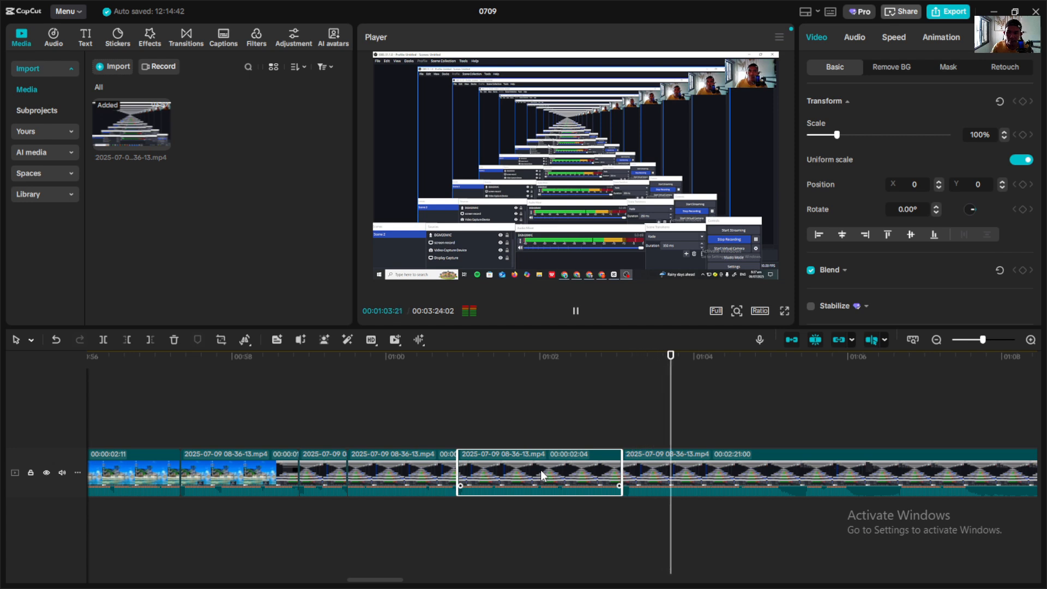
left_click(176, 337)
left_click(426, 407)
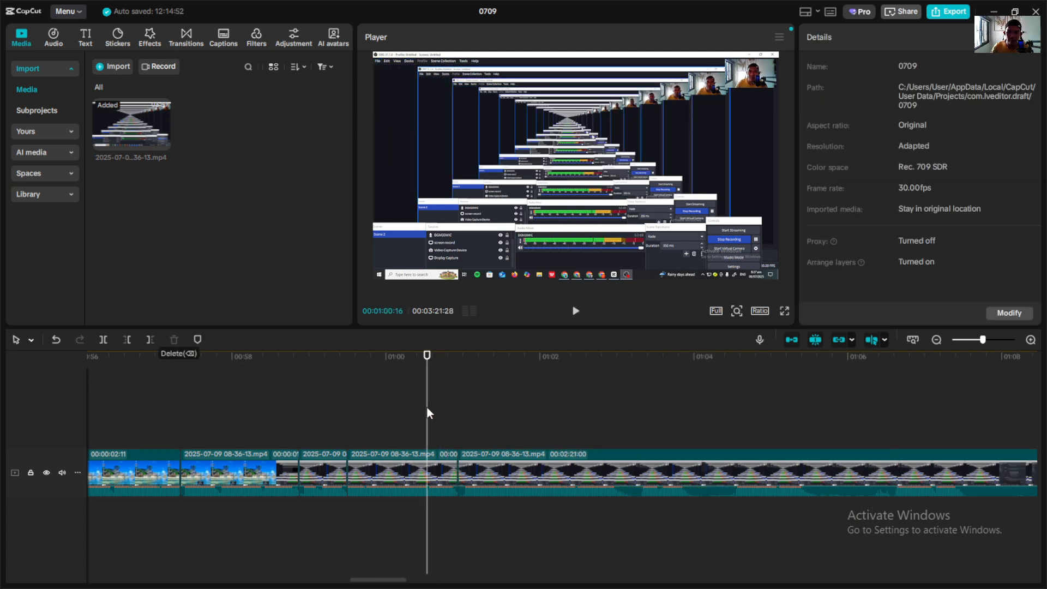
key("space")
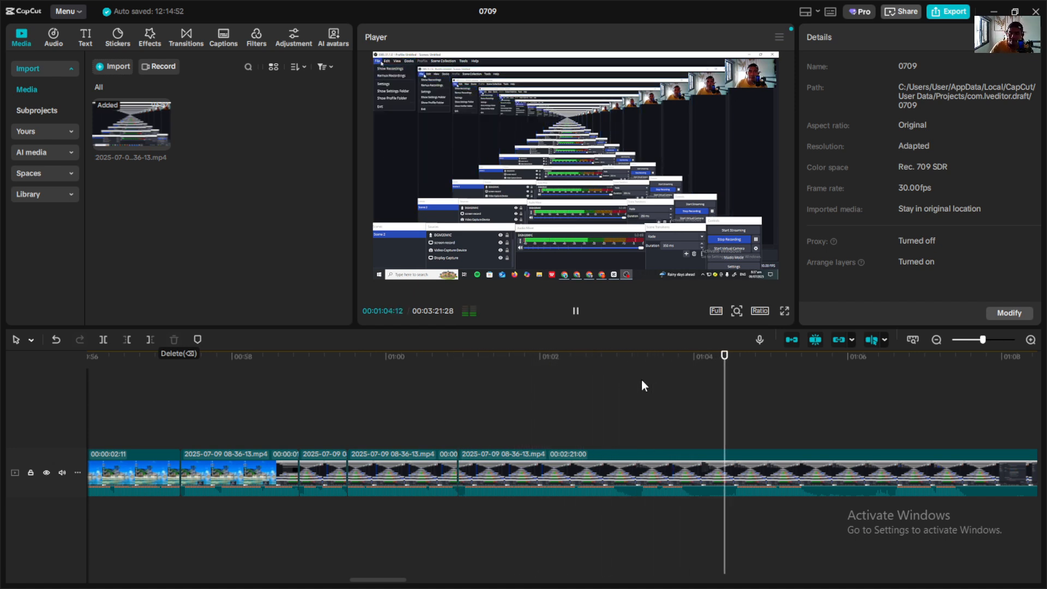
Step: Split the footage at about 00:01:03:27, 00:01:04:27, 00:01:05:22 and 00:01:06:07, removing about 4.2 seconds around the splits
left_click(680, 388)
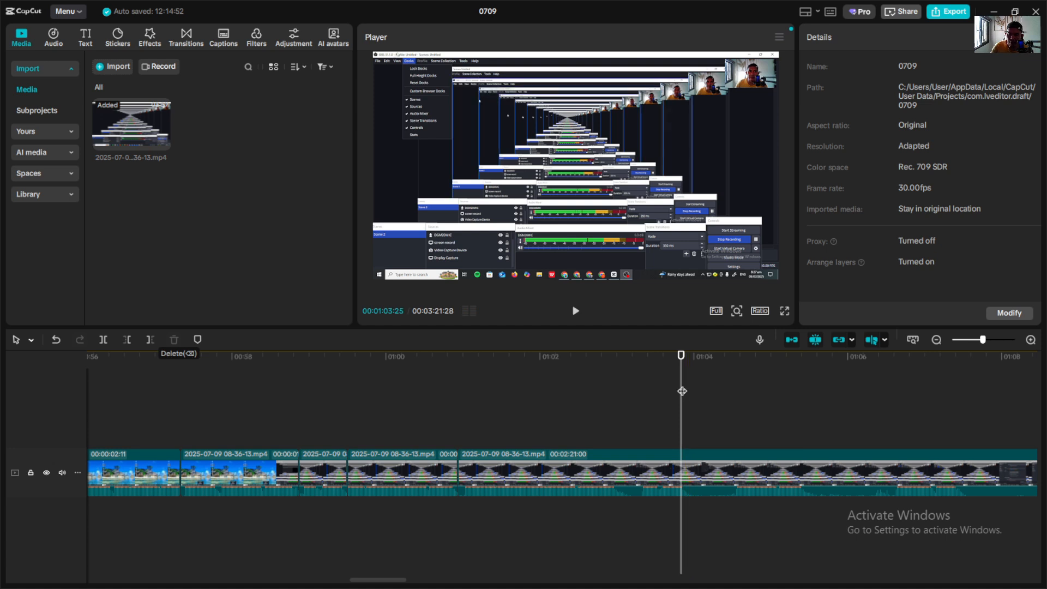
left_click(685, 392)
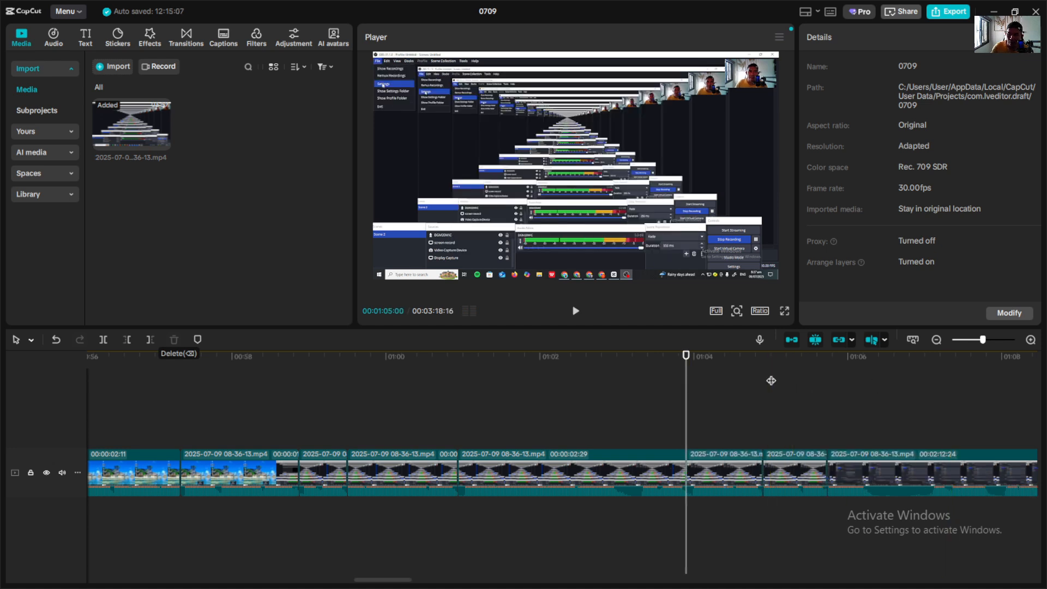
left_click(770, 388)
key("space")
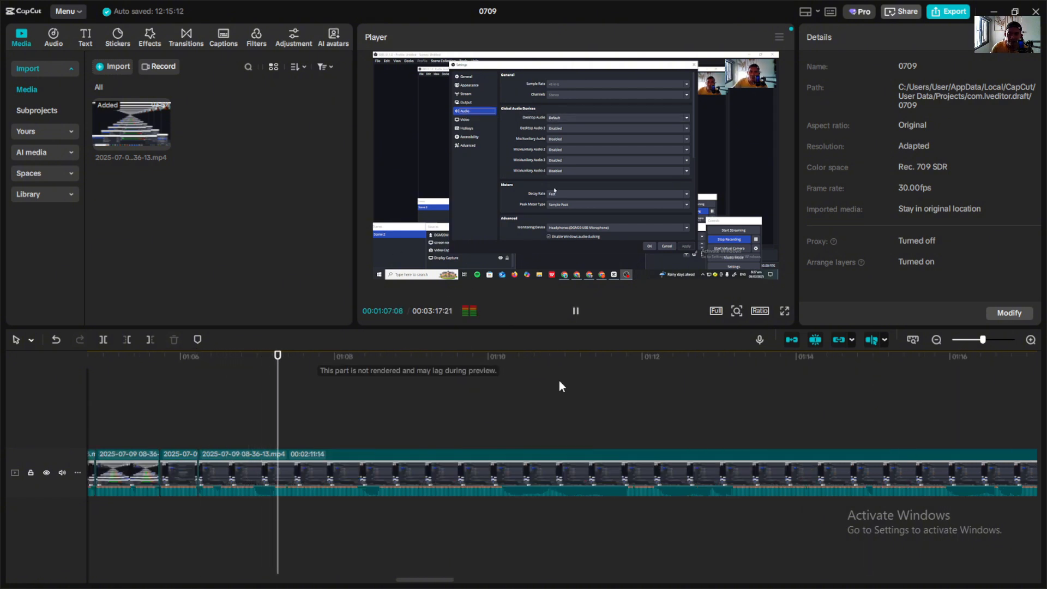
Step: Split the clip at about 00:01:13:04, remove about 6.1 seconds preceding the split, and replay the join
left_click(95, 375)
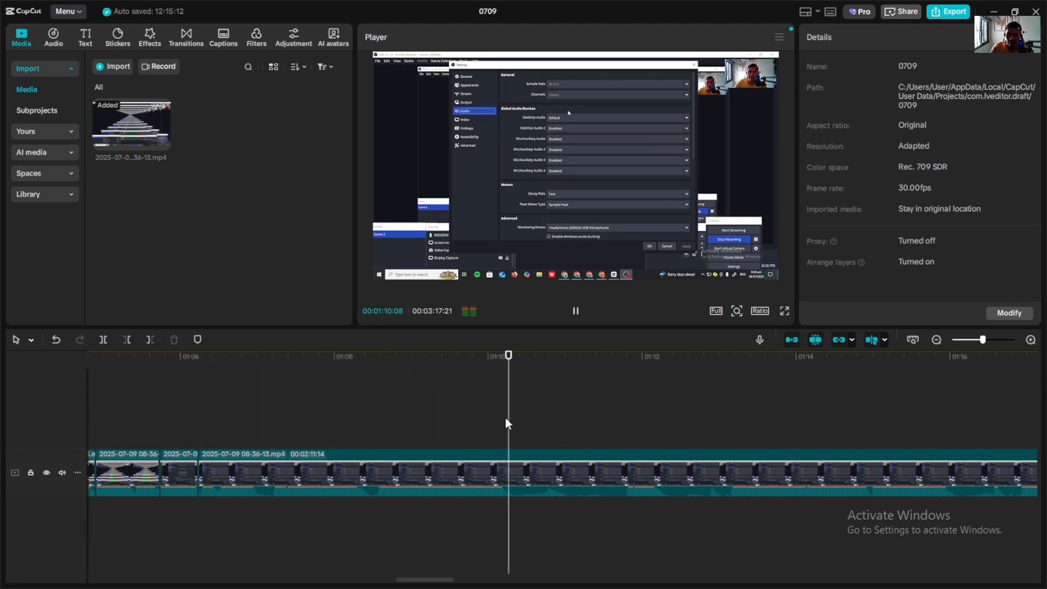
left_click(724, 415)
left_click(729, 416)
key("ctrl+b")
left_click(292, 417)
key("space")
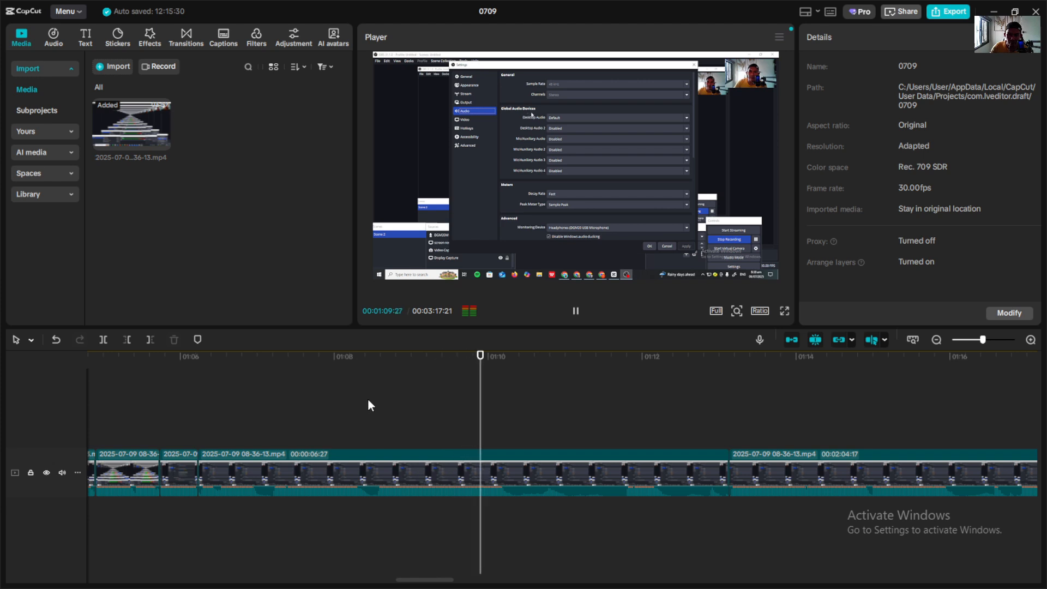
left_click(218, 391)
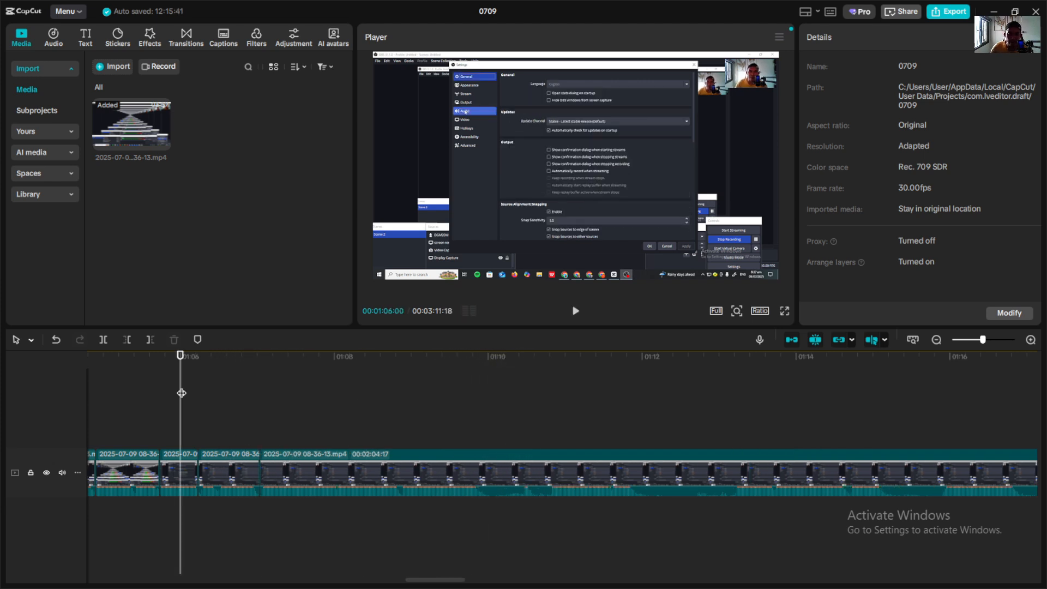
key("space")
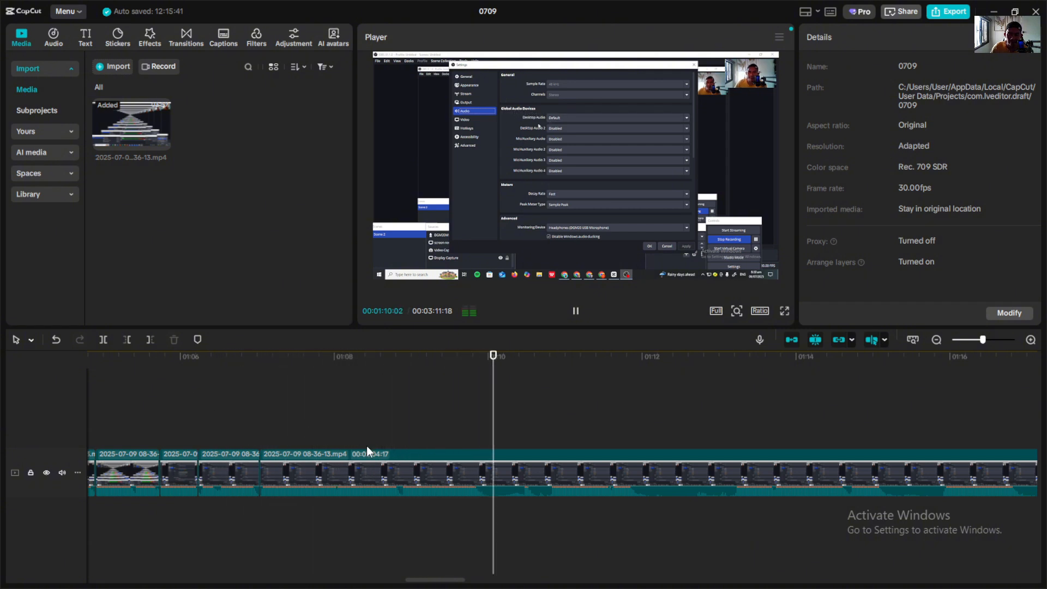
Step: Split the clip at 00:01:09:27, remove about 26 frames following the split, and replay the join
left_click(481, 406)
key("ctrl+b")
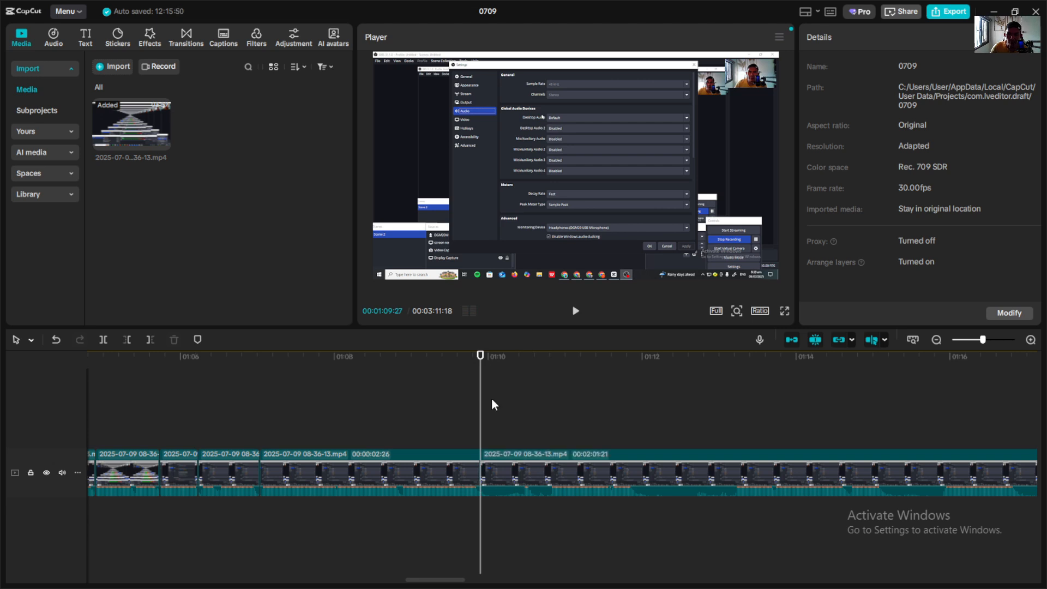
key("q")
left_click(409, 394)
key("space")
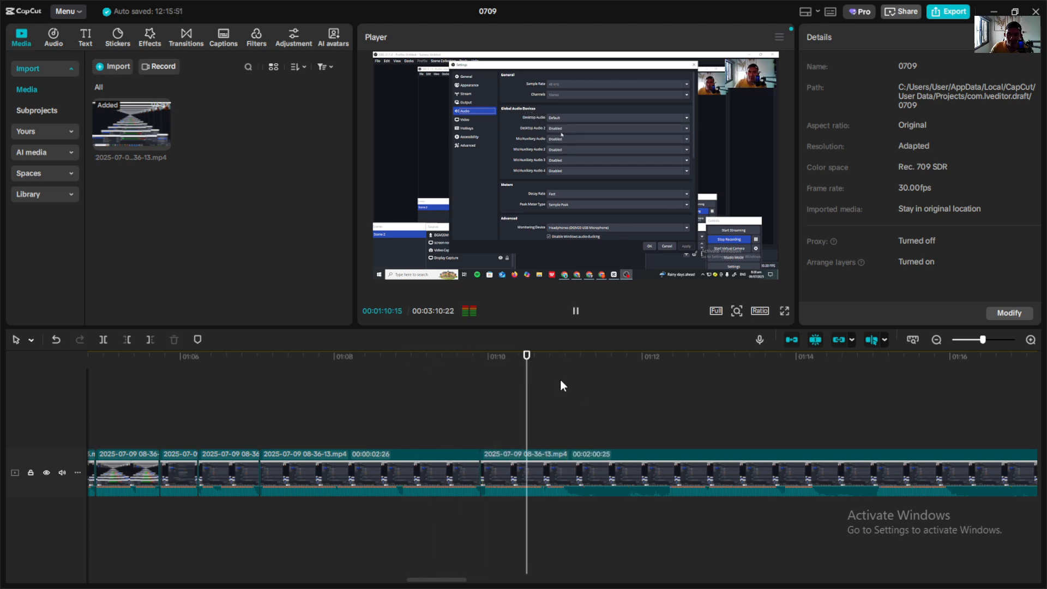
Step: Split the clip at 00:01:11:01, remove about 1.3 seconds following the split, and replay the join
key("space")
key("ctrl+b")
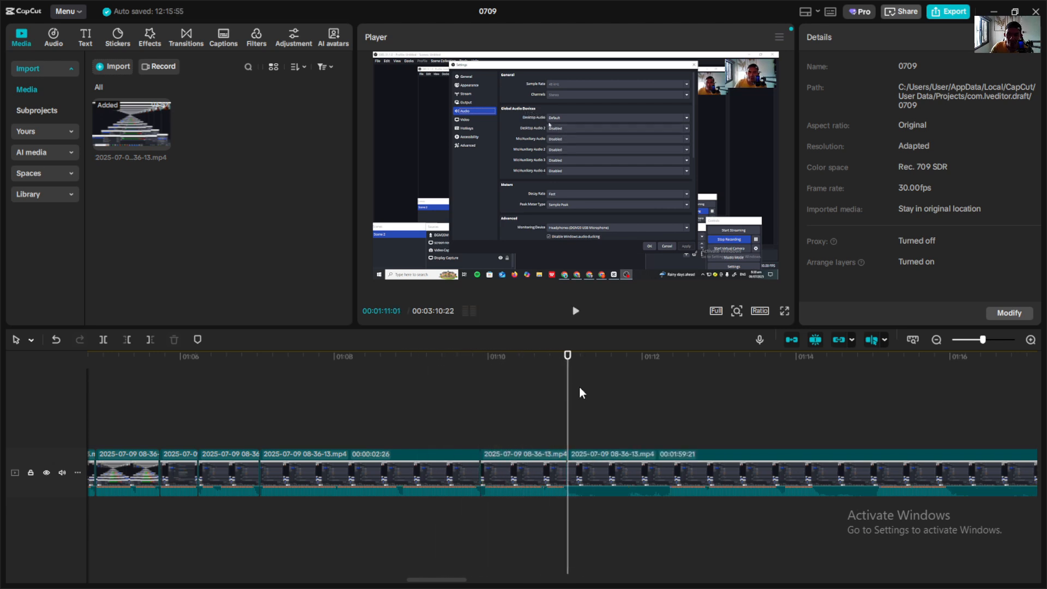
left_click(667, 392)
key("q")
left_click(524, 384)
key("space")
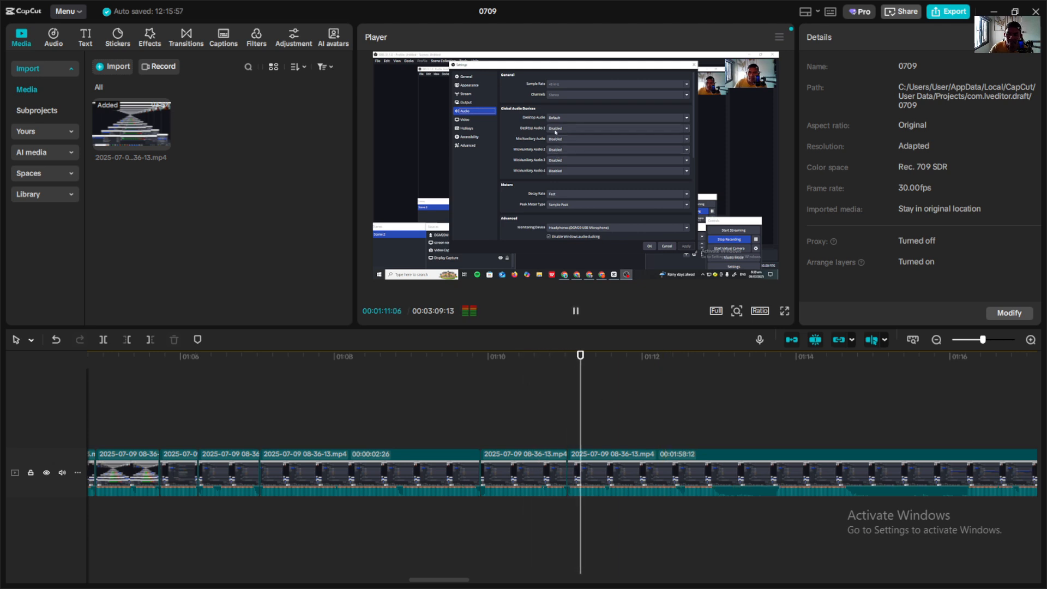
Step: Split the footage at about 00:01:12:28, 00:01:13:29, 00:01:16:17, 00:01:17:18 and 00:01:20:08, removing the short gaps around the splits
scroll(192, 411, "right", 5)
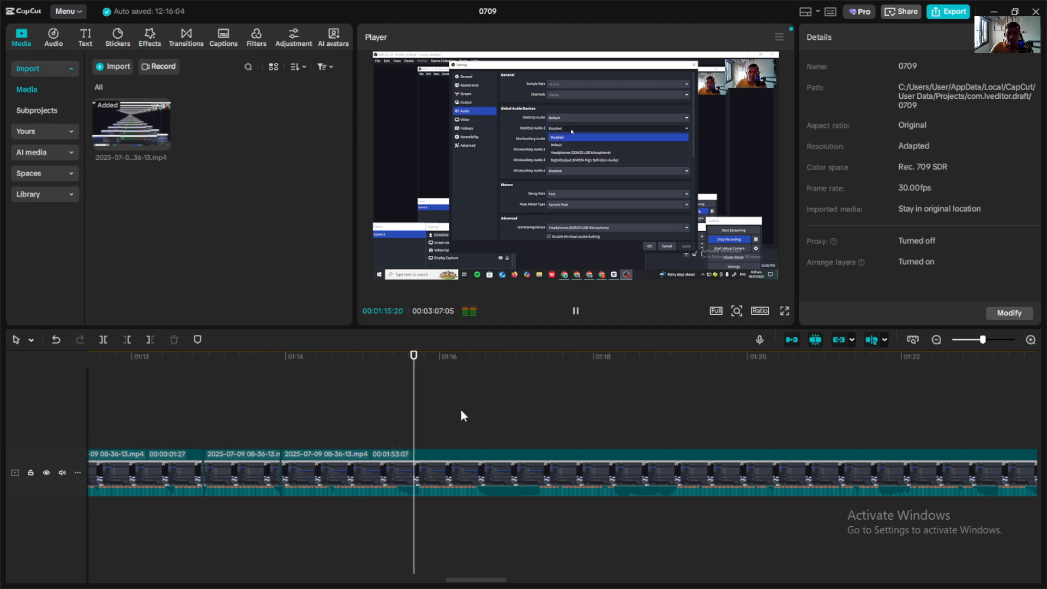
key("space")
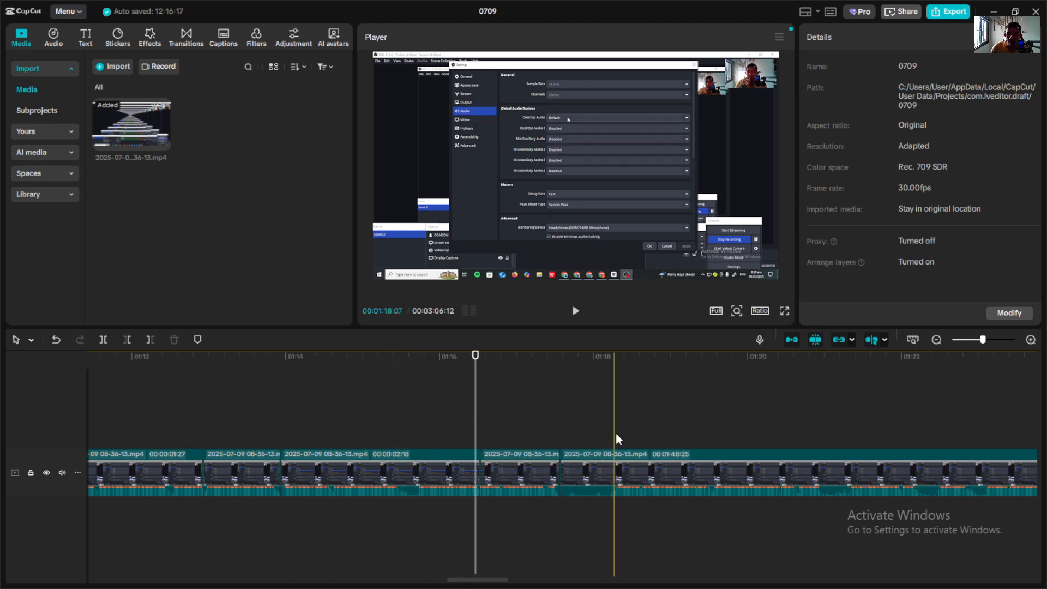
key("q")
key("ctrl+b")
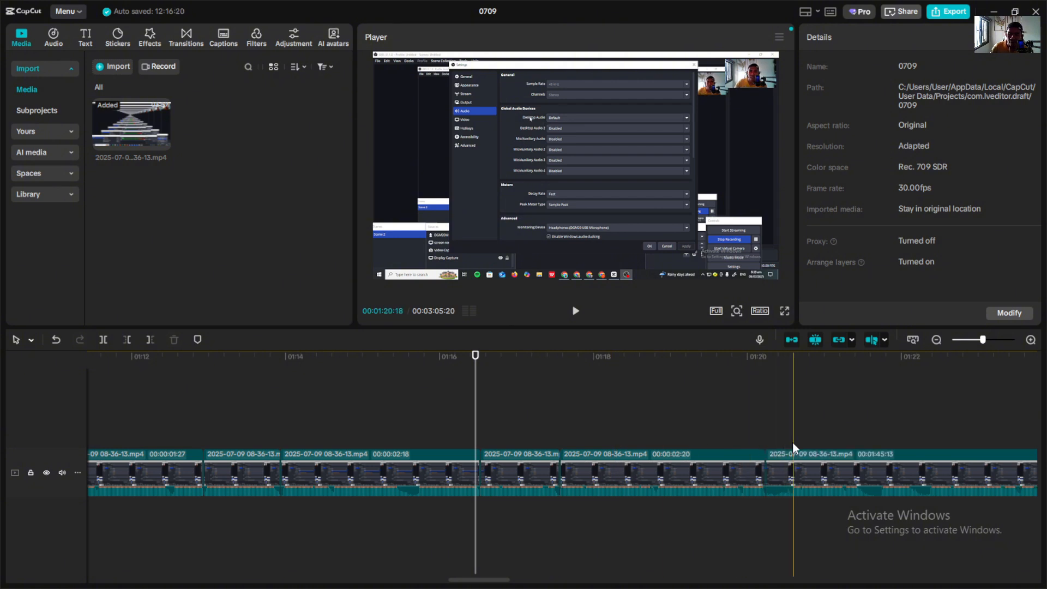
Step: Split the clip at about 00:01:21:04, remove about 19 frames following the split, and replay from about 00:01:16:14
key("q")
key("ctrl+b")
key("q")
key("space")
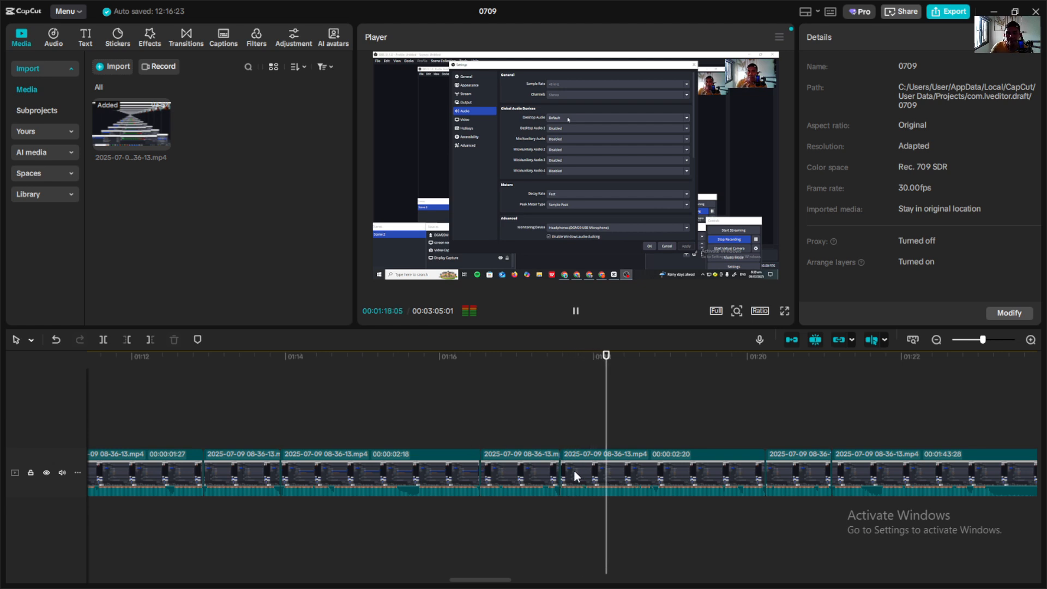
Step: Review the footage around 00:01:16, delete the one-second clip between the 00:01:16:17 and 00:01:17:18 splits, and replay the join
left_click(513, 423)
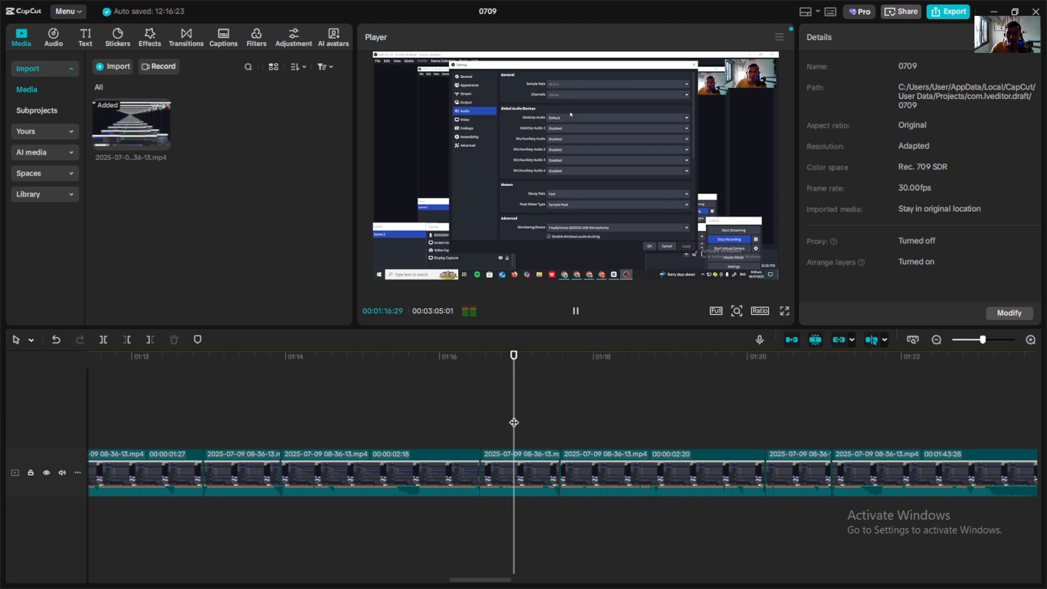
left_click(461, 401)
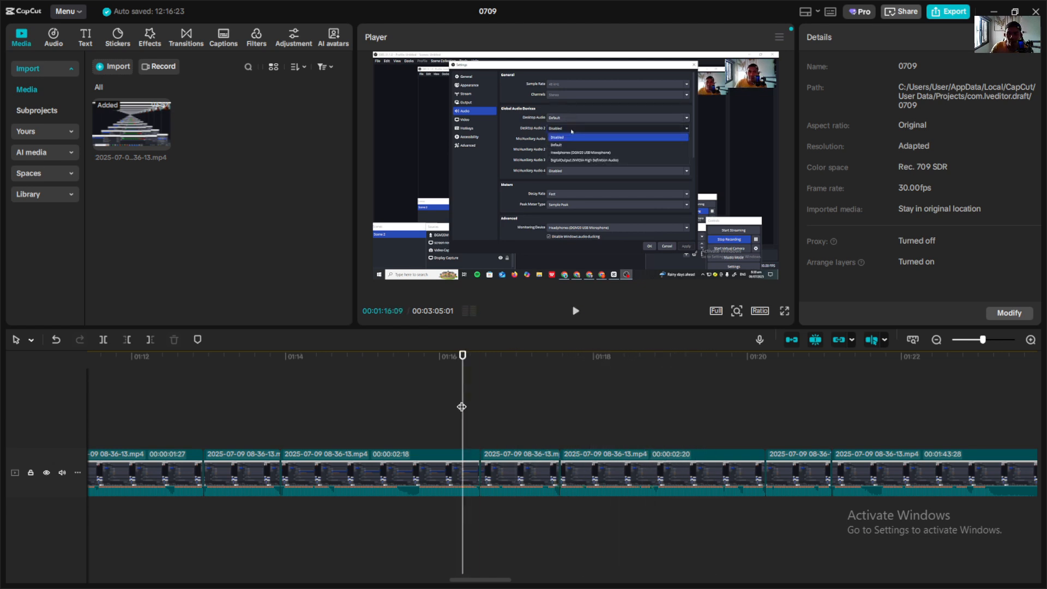
left_click(522, 454)
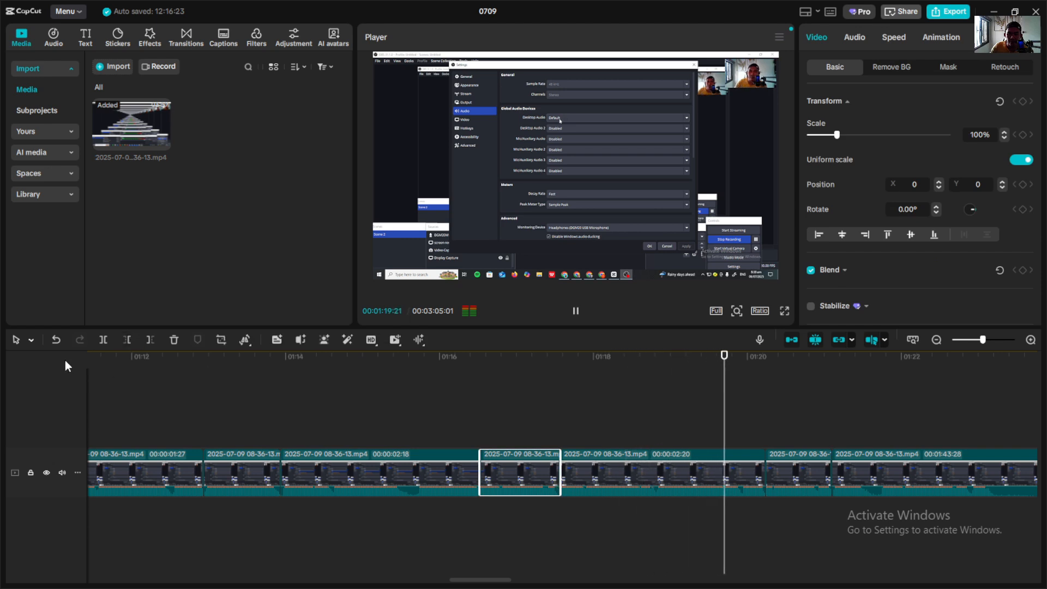
left_click(174, 339)
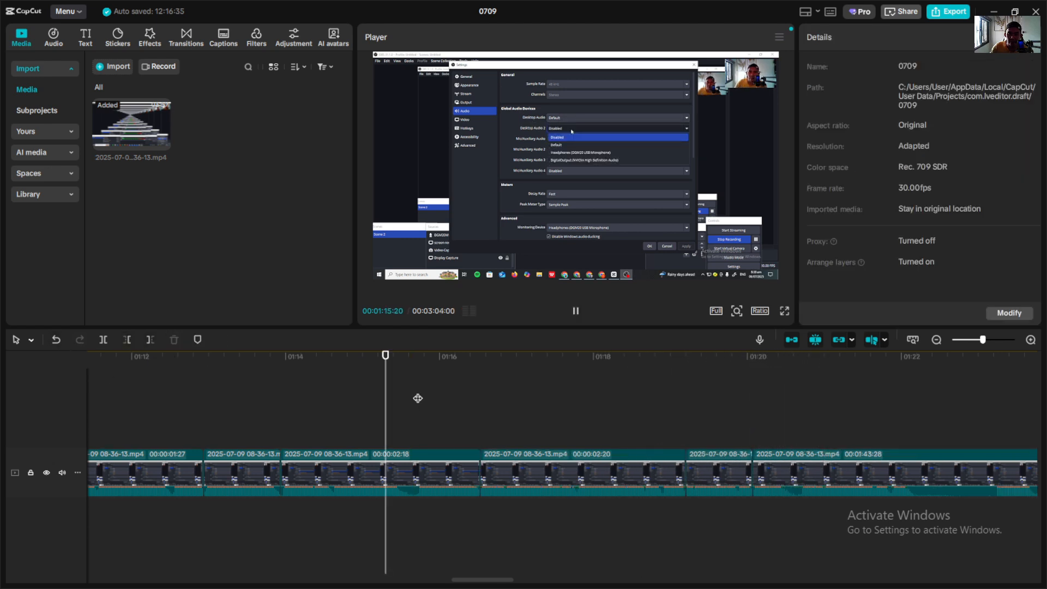
key("space")
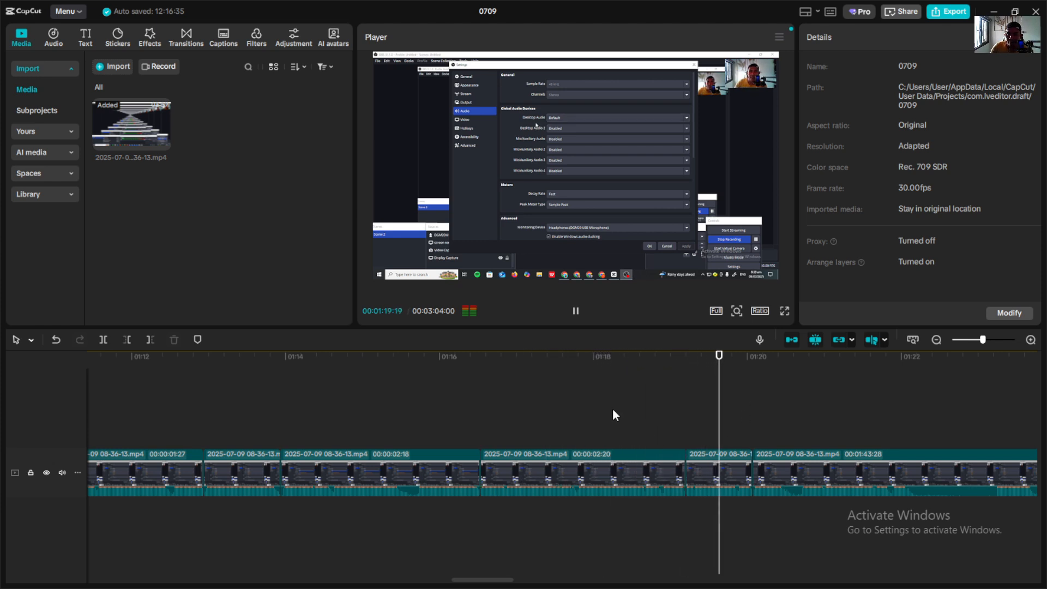
Step: Trim about 24 frames off the end of the clip starting at about 00:01:16:17, and replay the cut
left_click(574, 410)
key("space")
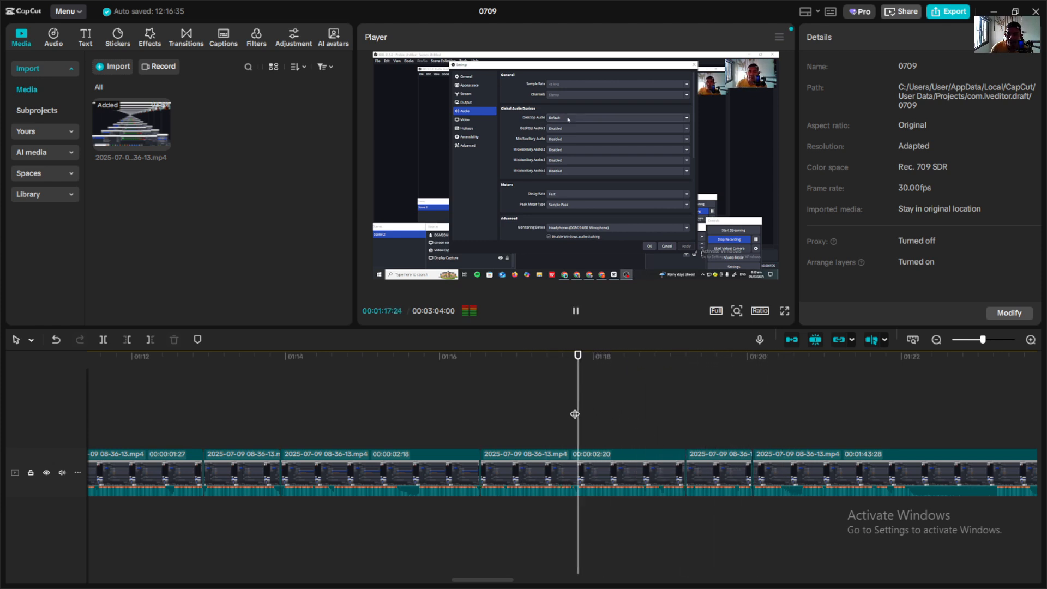
key("w")
left_click(552, 446)
key("space")
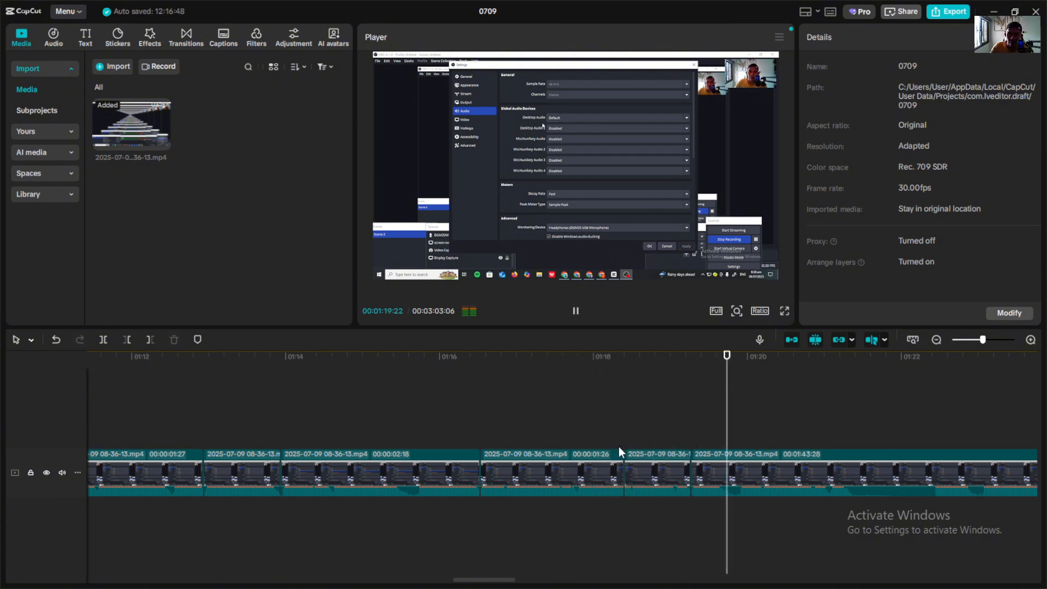
Step: Try moving the end of the clip starting at about 00:01:16:17 to about 00:01:18:18, replay it, and undo the last move
key("space")
left_click_drag(624, 464, 637, 464)
left_click(586, 431)
key("space")
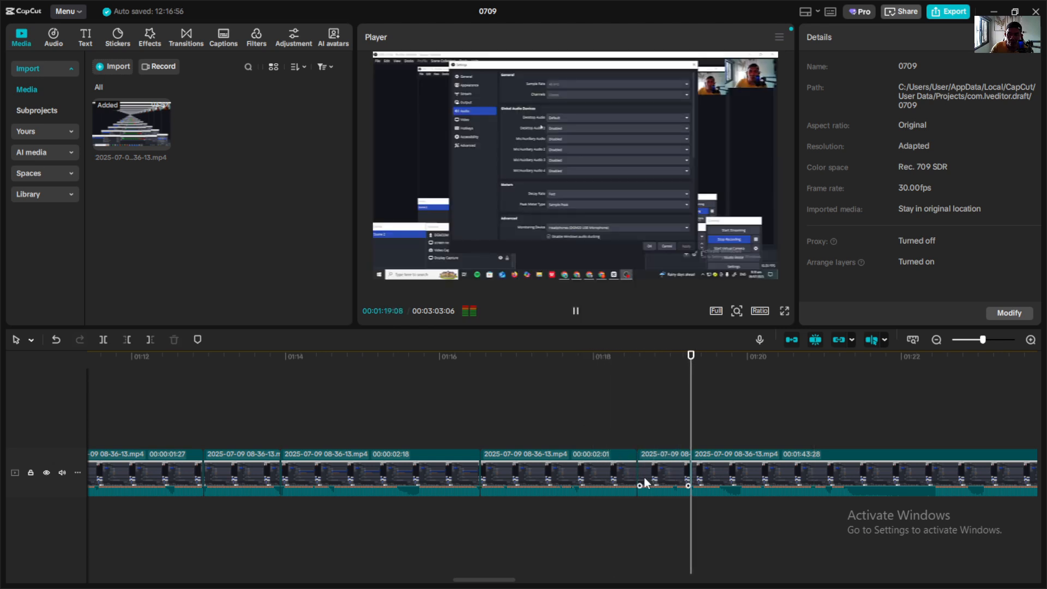
left_click(644, 408)
key("ctrl+z")
left_click(589, 412)
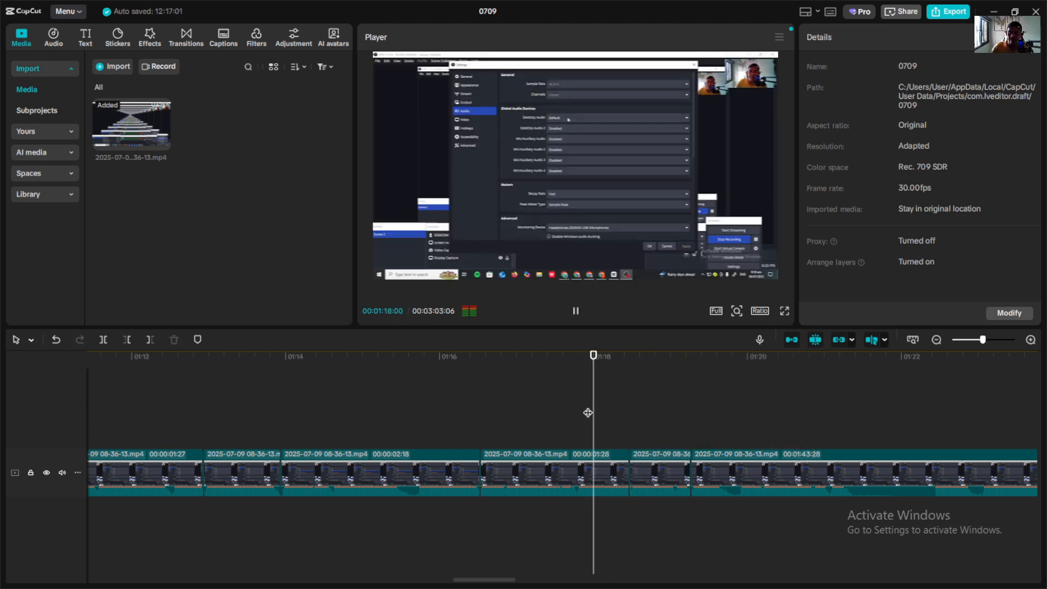
Step: Extend the clip starting at about 00:01:16:17 to a duration of 00:00:02:03, and remove about 1.1 seconds near 00:01:21
left_click_drag(627, 478, 642, 478)
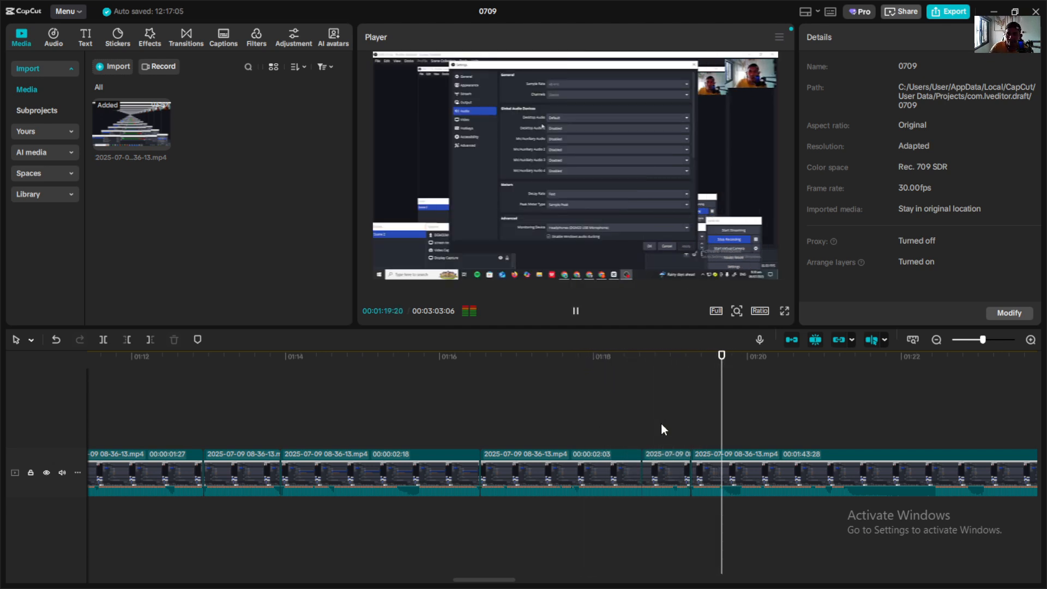
left_click(841, 409)
key("space")
left_click(850, 422)
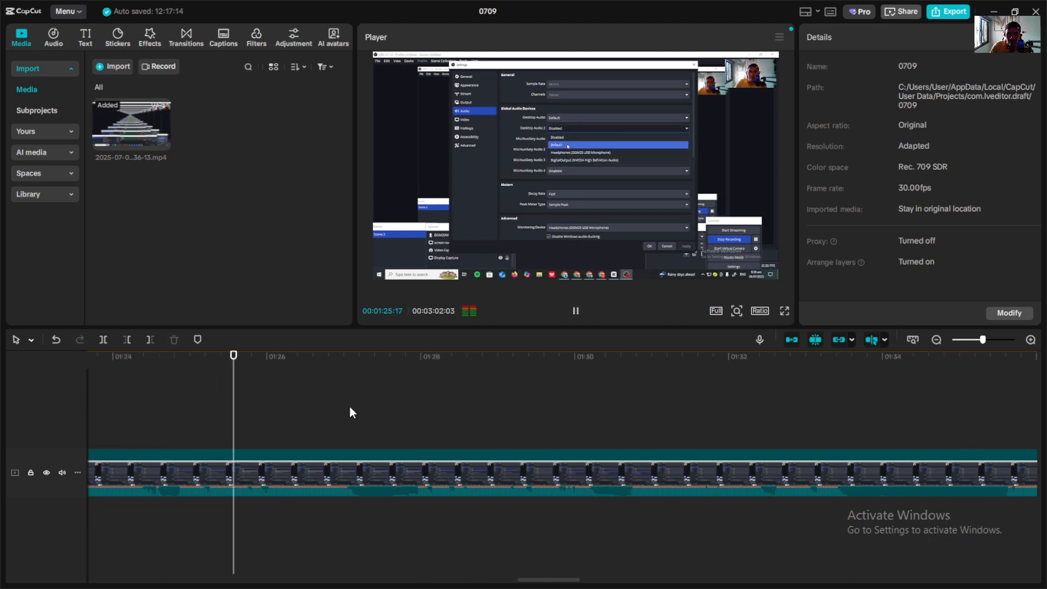
Step: Review the footage from about 00:01:24, split it at about 00:01:24:13, 00:01:26:09 and 00:01:28:18, and remove about 2.1 seconds around the splits
left_click(131, 392)
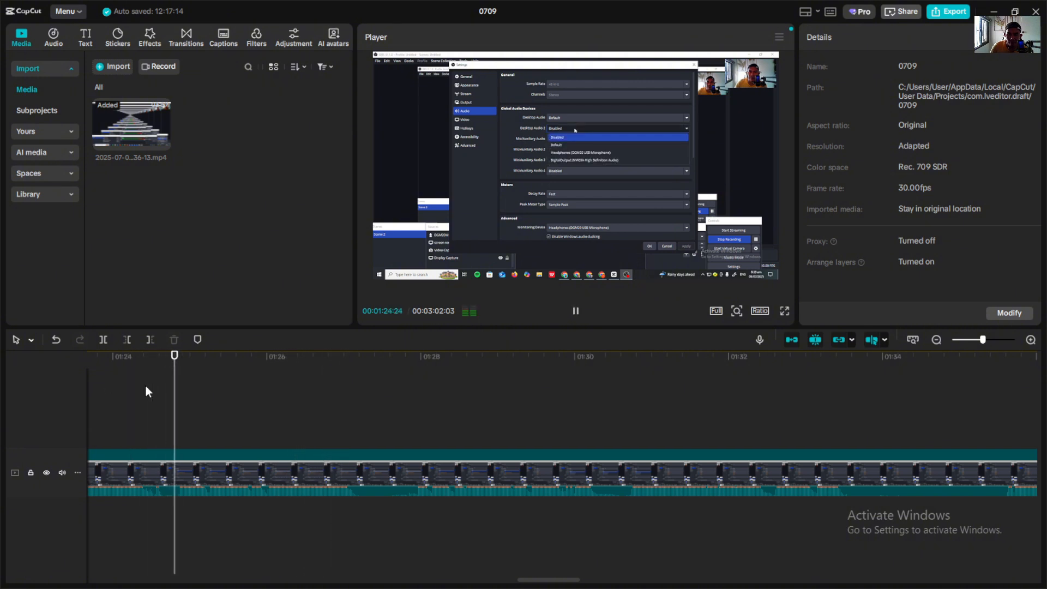
left_click(169, 390)
key("space")
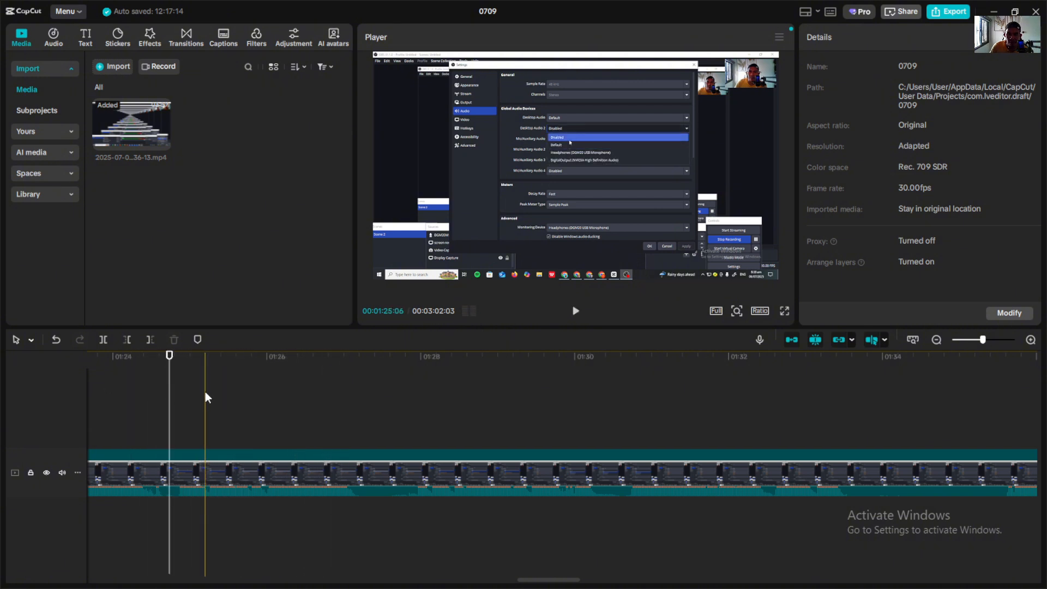
left_click(206, 399)
left_click(123, 388)
key("space")
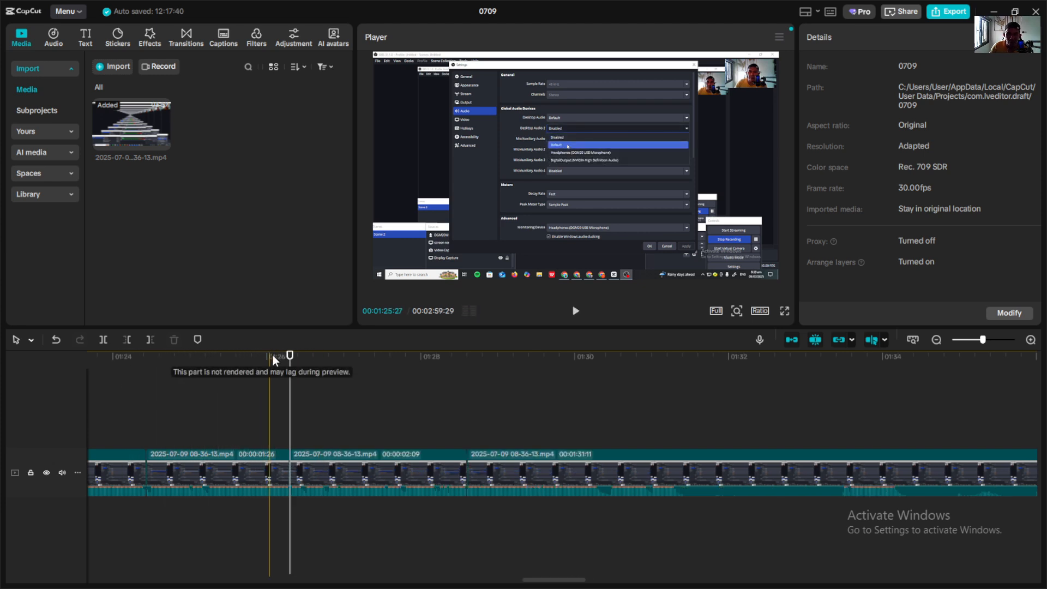
Step: Split the clip at about 00:01:31:11, remove about 2.1 seconds following the split, and replay from about 00:01:30
left_click(206, 370)
key("space")
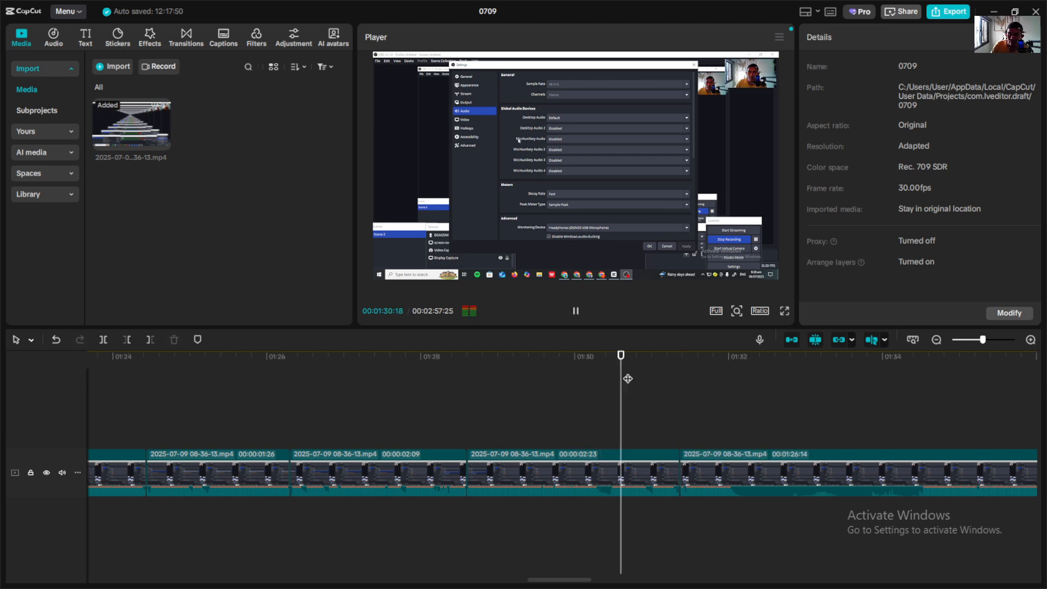
left_click(587, 424)
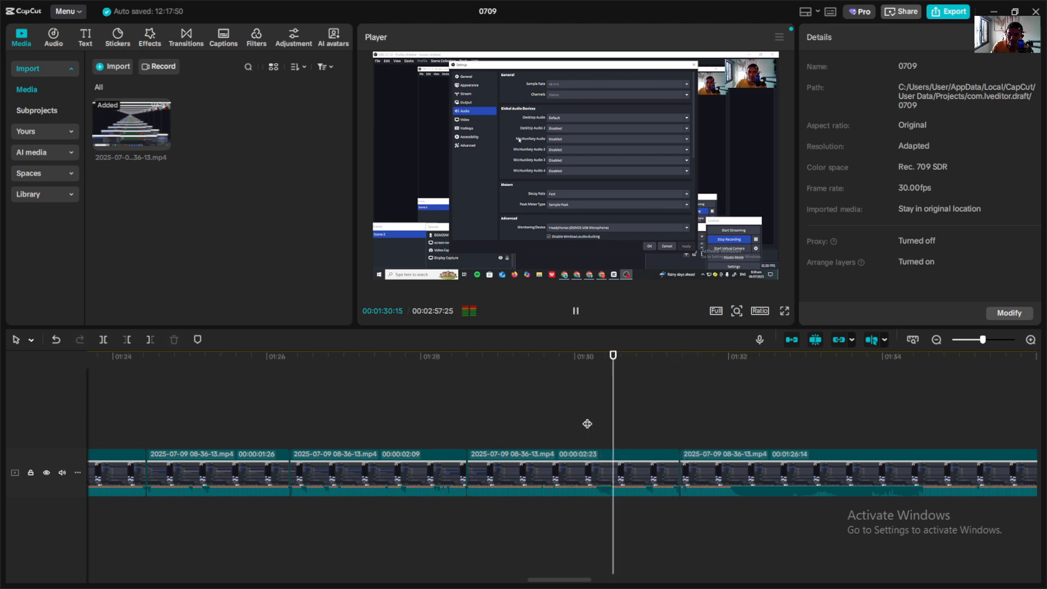
Step: Split the footage at about 00:01:30:10 and 00:01:31:01, remove about 3.5 seconds around the splits, and replay from just before them
left_click(603, 405)
key("w")
left_click(560, 404)
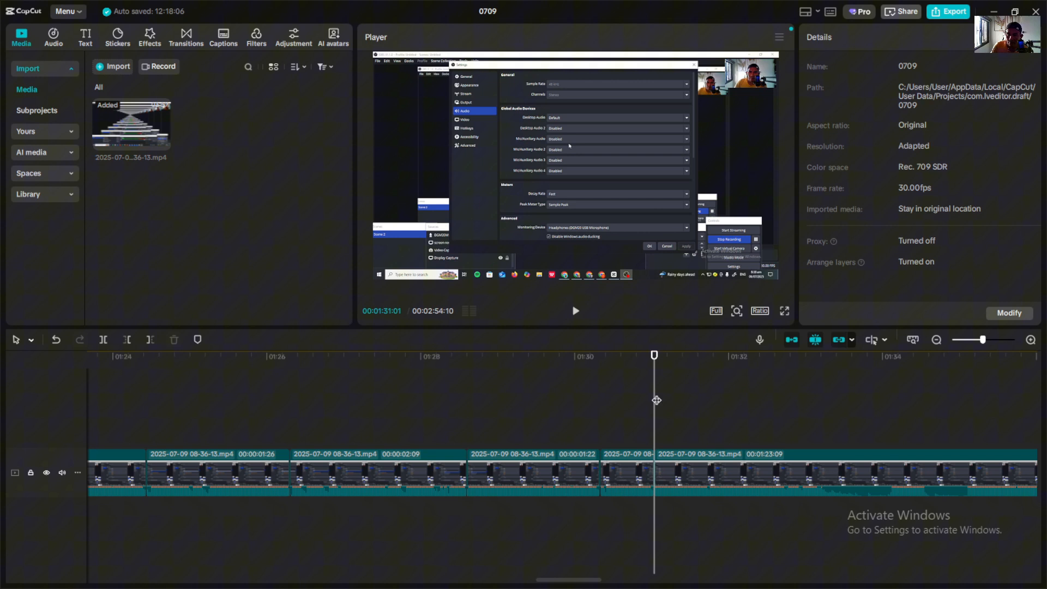
left_click(594, 406)
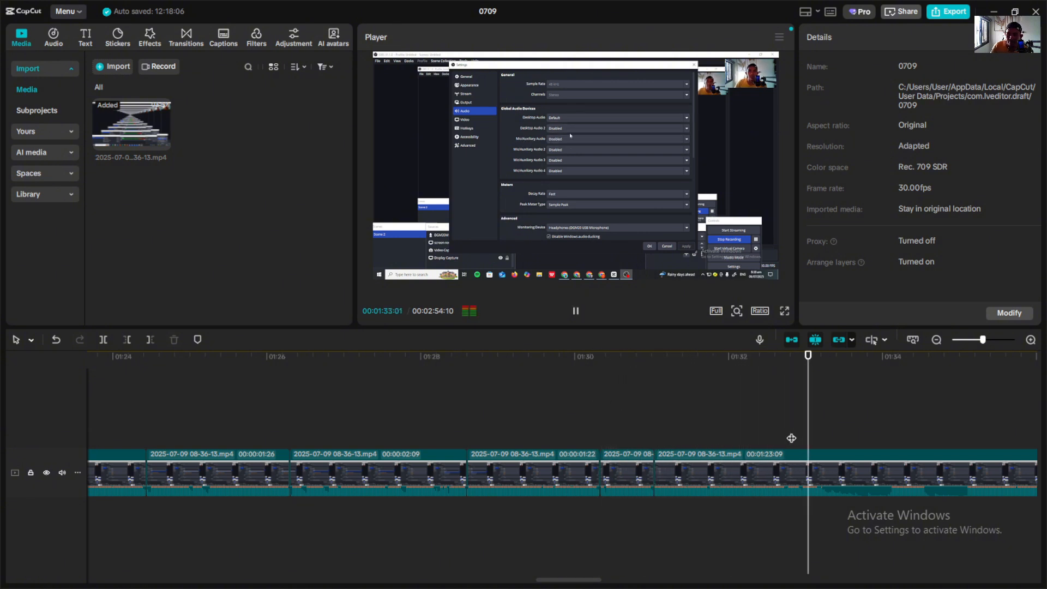
Step: Cut out about 3.3 seconds between about 00:01:33 and 00:01:45:22, including a split at about 00:01:44:21, and resume playback
left_click(706, 404)
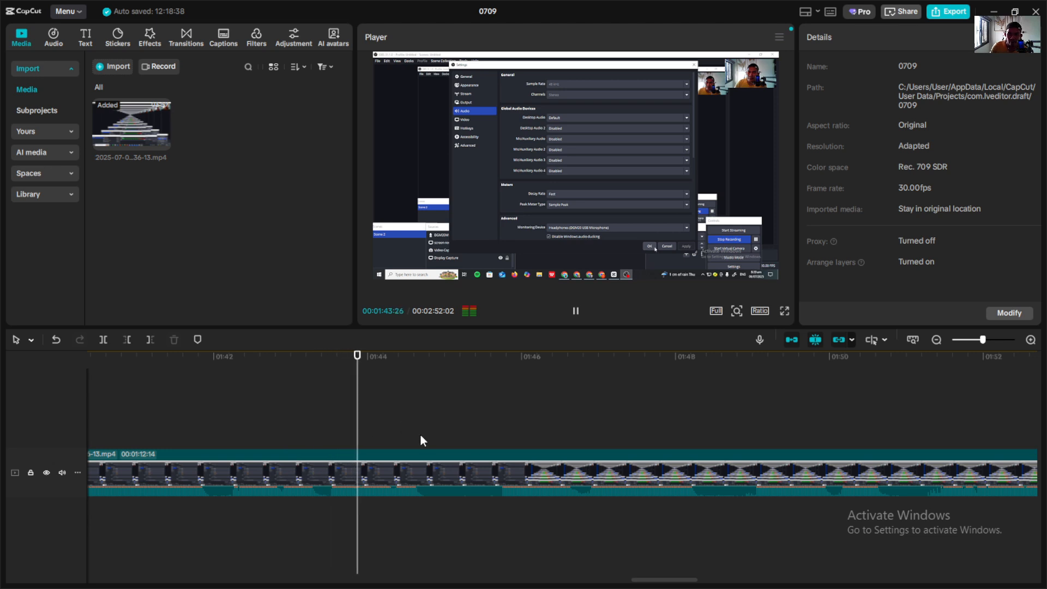
key("ctrl+b")
left_click_drag(423, 399, 503, 388)
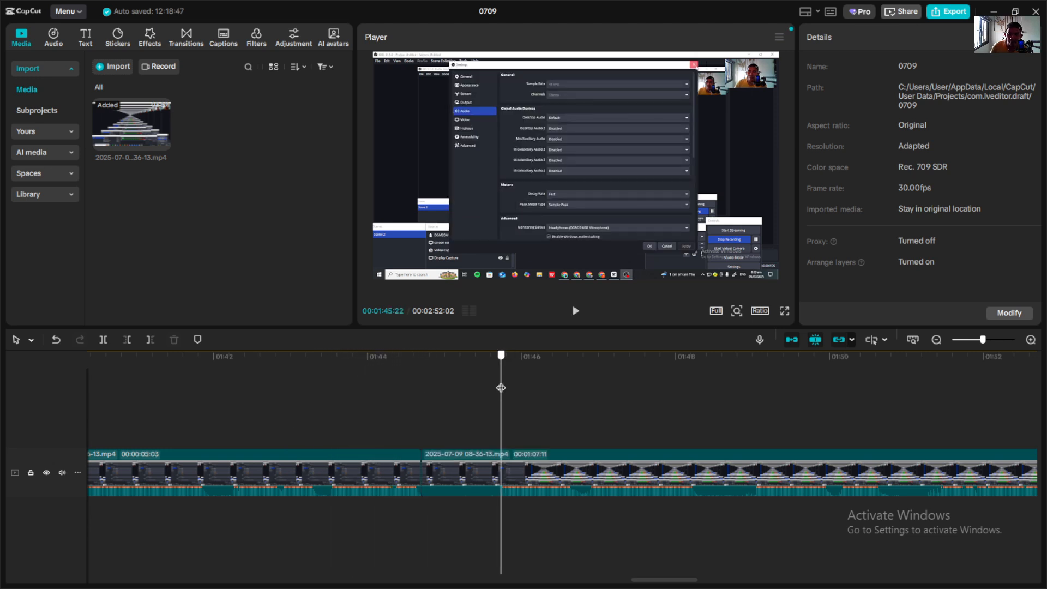
key("q")
key("space")
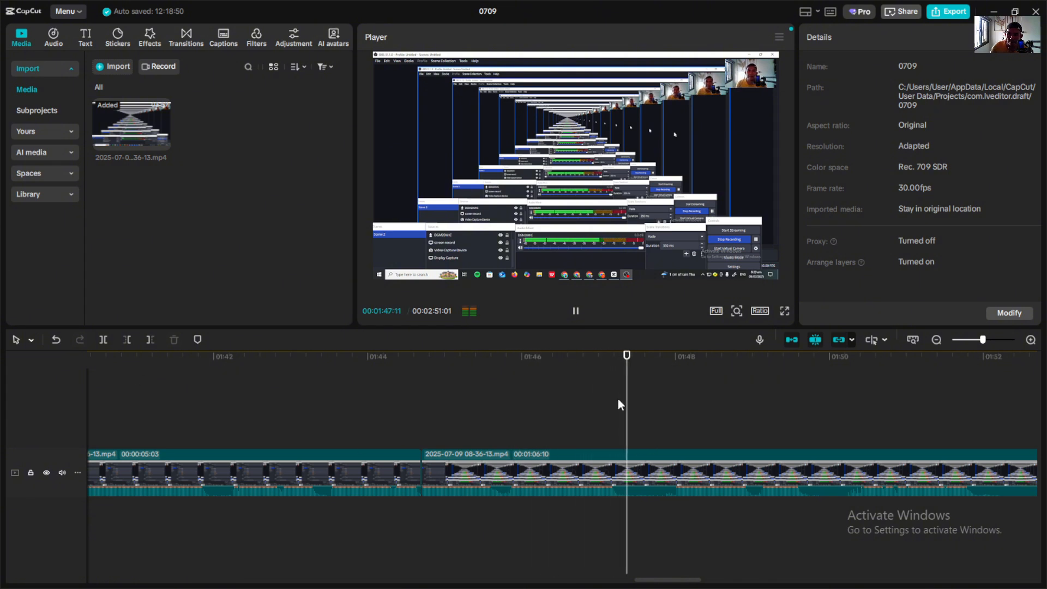
Step: Split the footage at about 00:01:47:06, 00:01:49:00 and 00:01:50:14, and remove about 2.4 seconds in total following the splits
key("q")
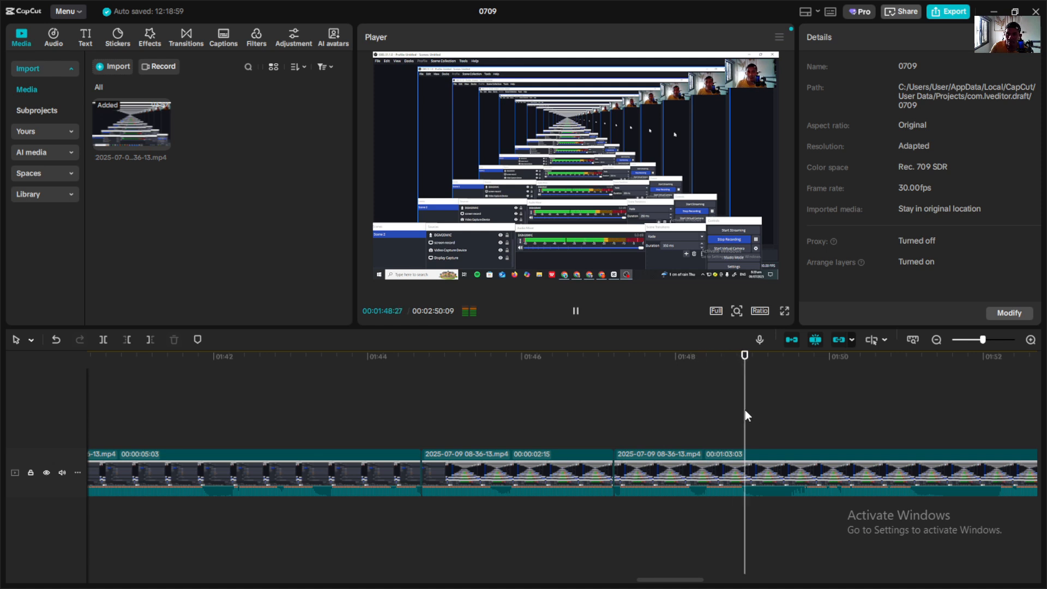
key("q")
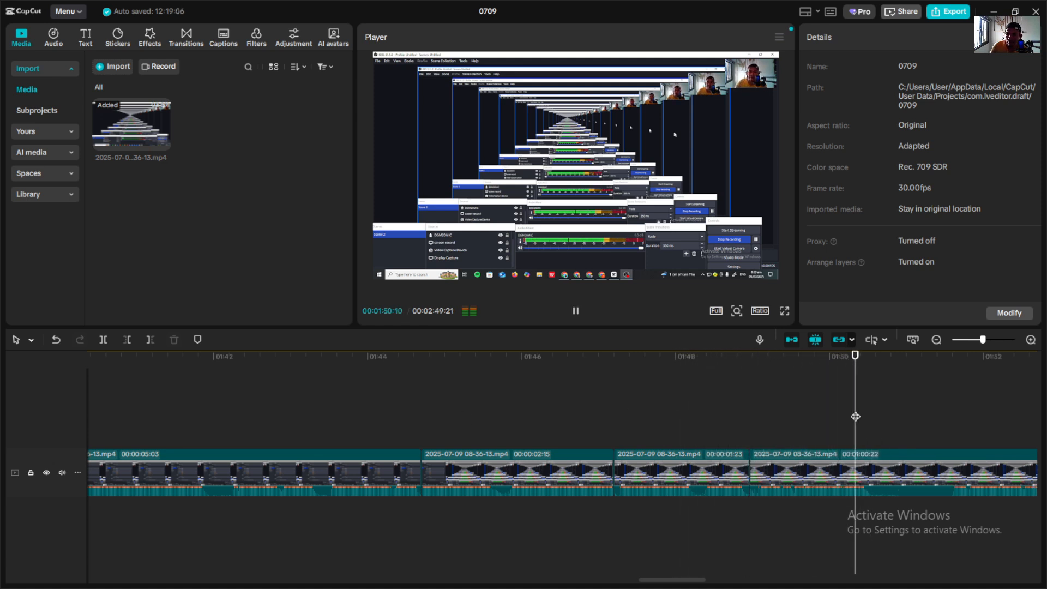
key("q")
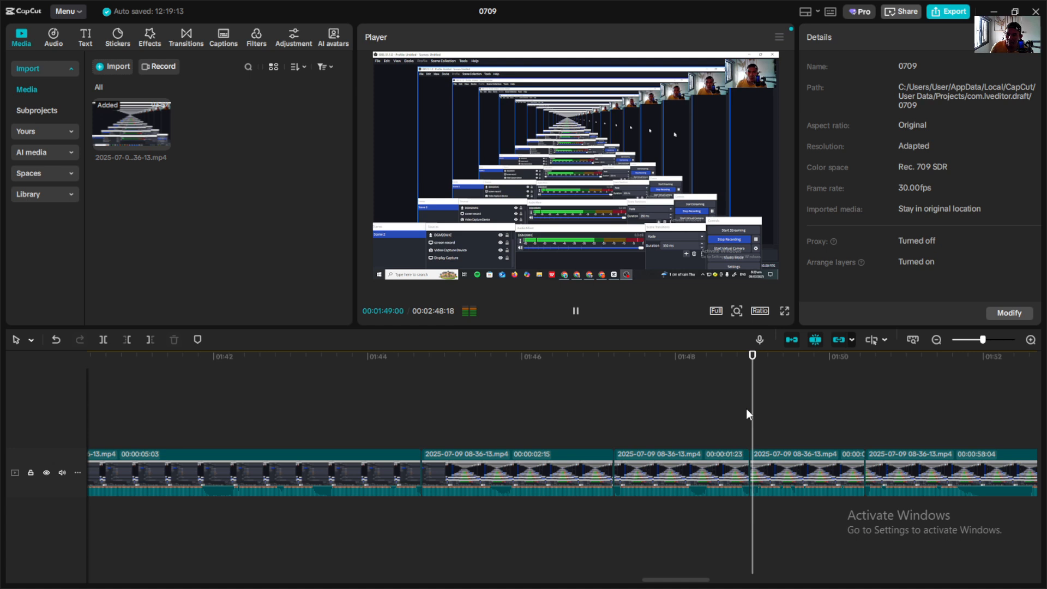
Step: Cut out about 6.5 seconds in several pieces between about 00:01:51:24 and 00:02:05:10, replaying the footage in between
left_click(1018, 426)
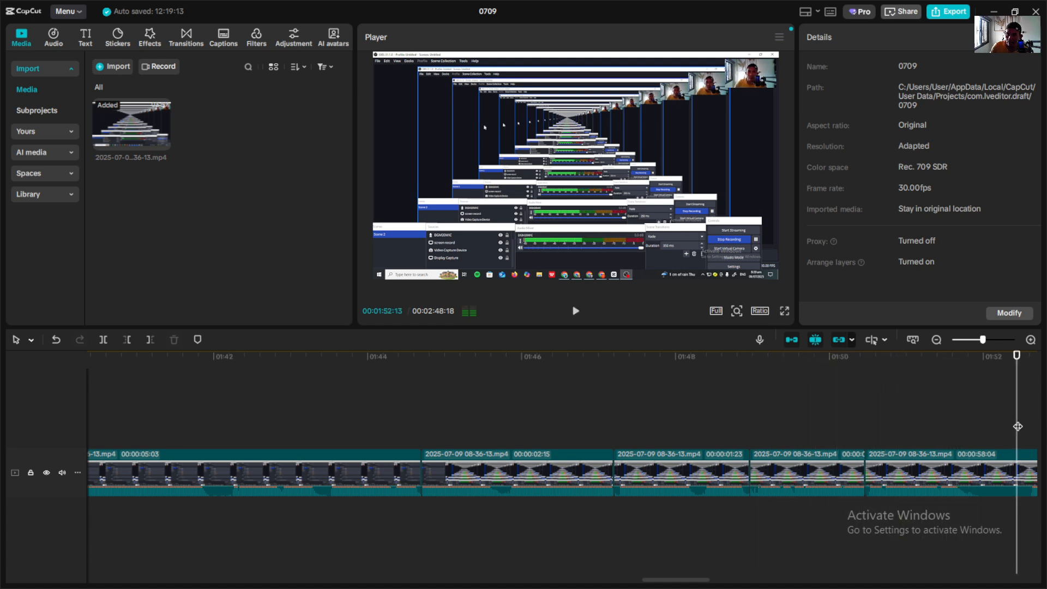
left_click(323, 412)
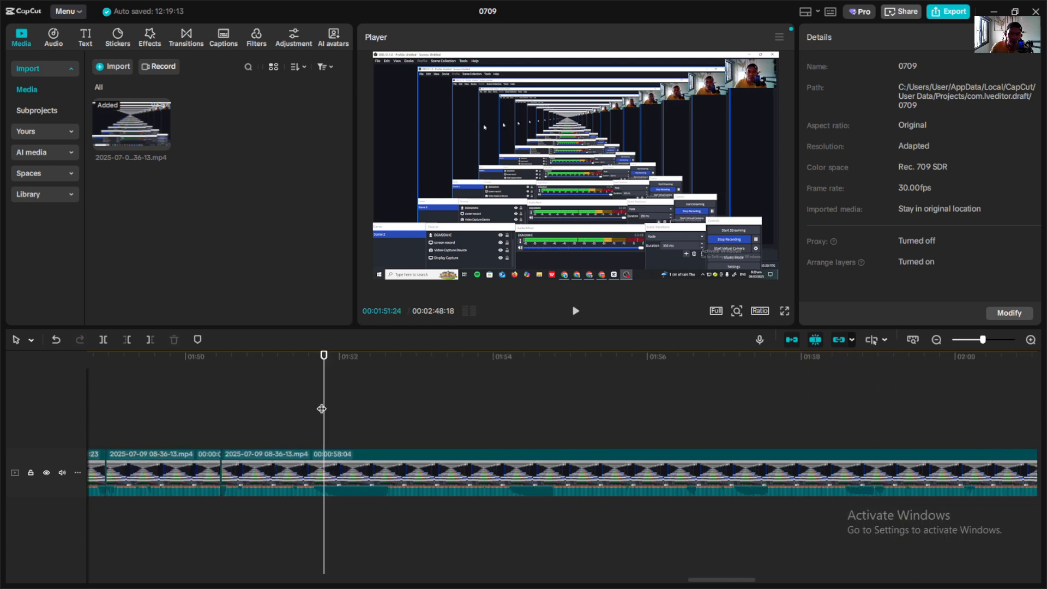
left_click(385, 398)
key("q")
left_click(261, 409)
key("space")
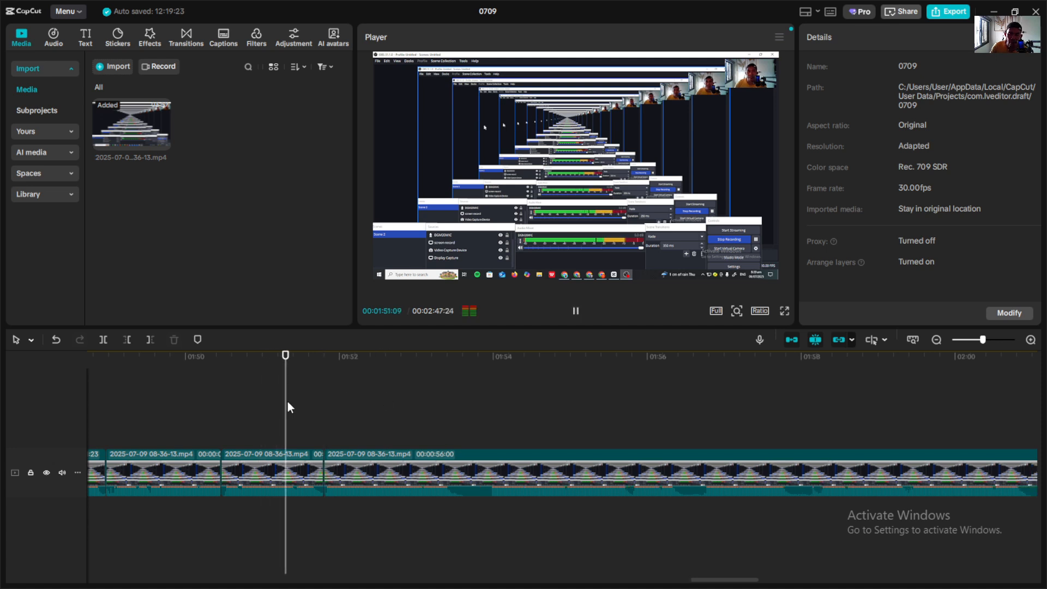
left_click(458, 409)
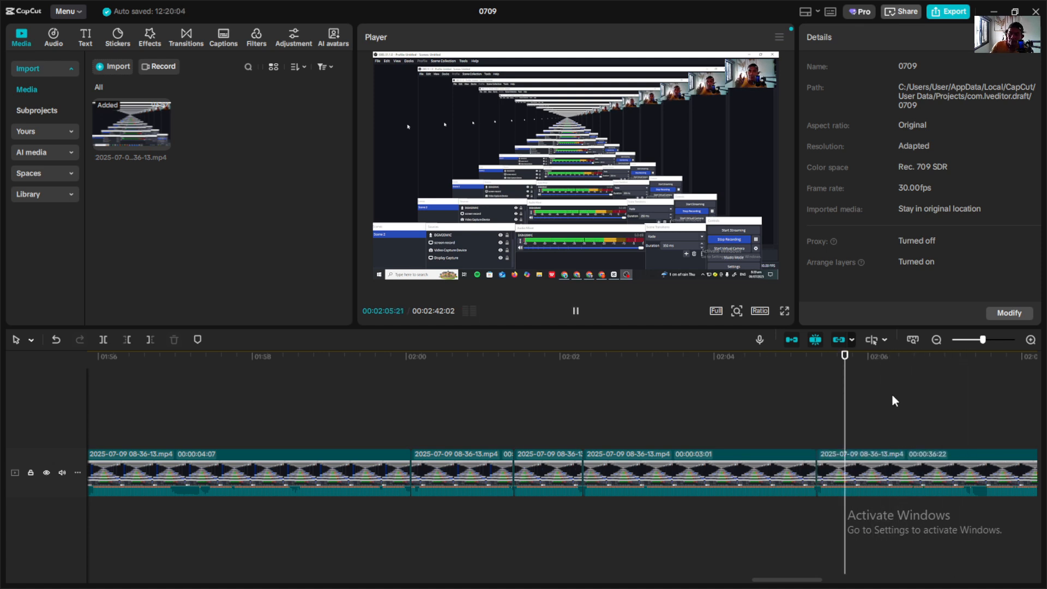
Step: Split the clip at about 00:02:07:08, remove about 1.3 seconds following the split, and replay from just before it
scroll(899, 399, "right", 5)
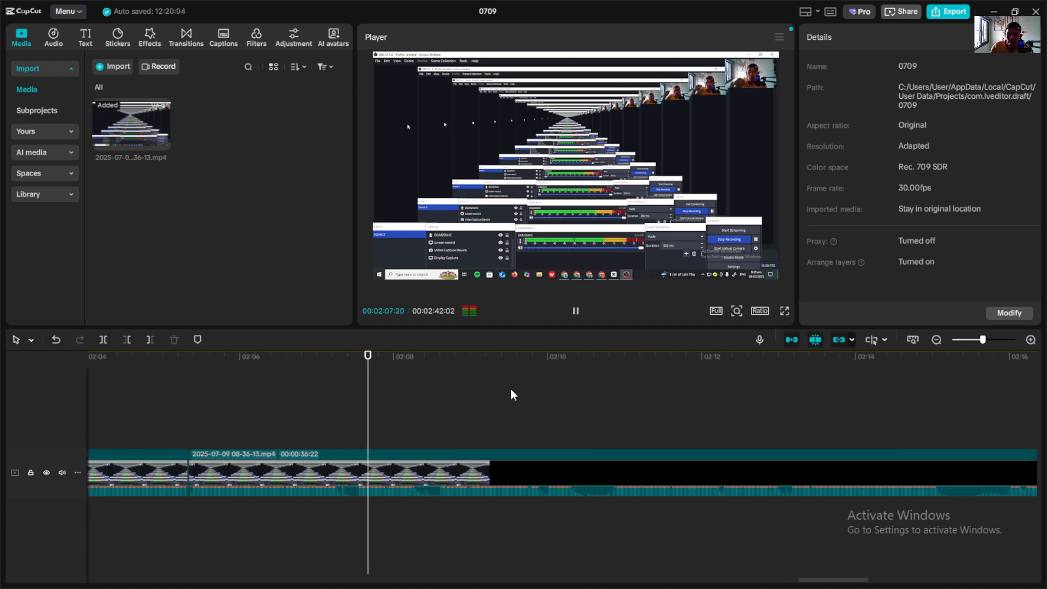
left_click(338, 381)
key("ctrl+b")
key("space")
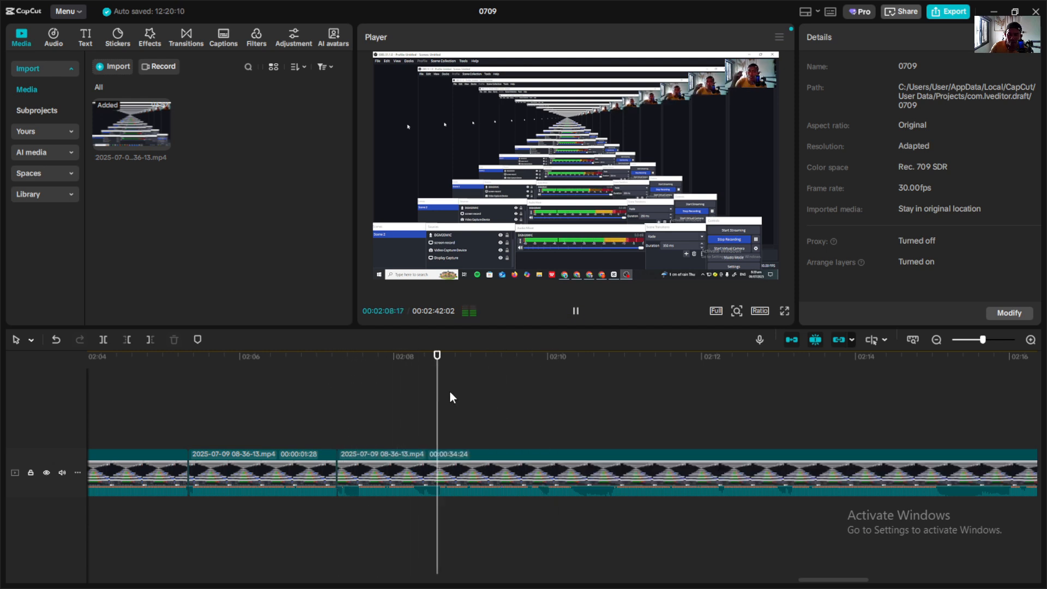
key("q")
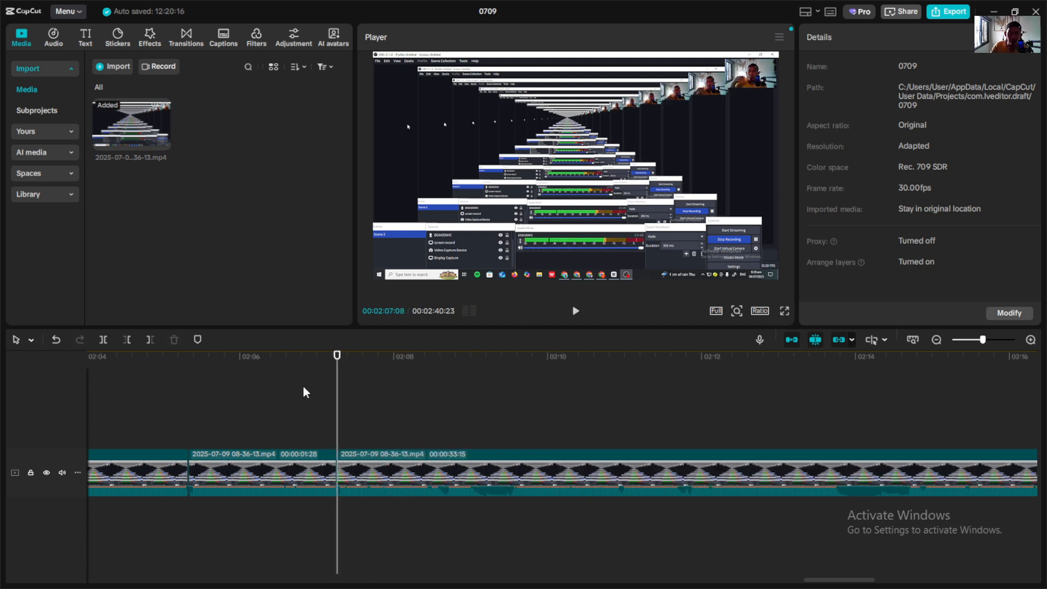
left_click(288, 403)
key("space")
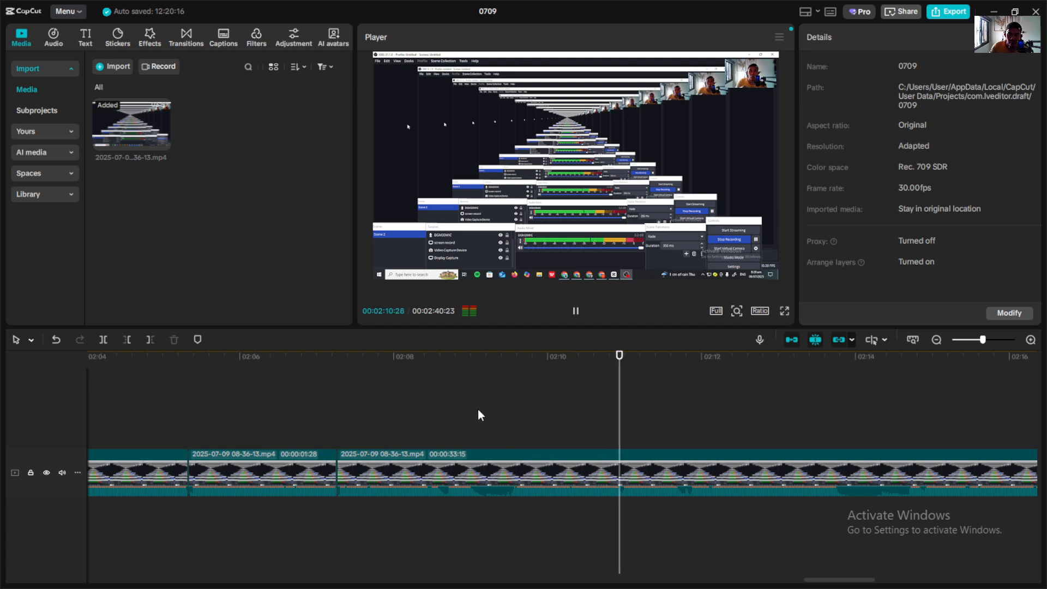
Step: Review the footage from about 00:02:07:08, cut out about 4.6 seconds, and leave splits at about 00:02:11:13 and 00:02:13:06
left_click(350, 428)
key("space")
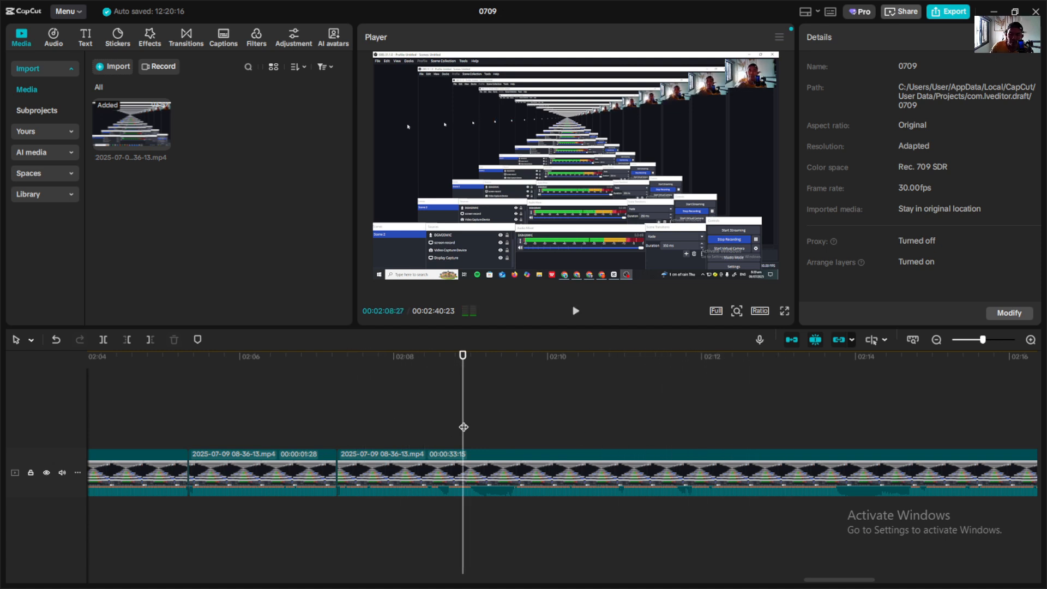
left_click(511, 403)
key("q")
left_click(276, 409)
key("space")
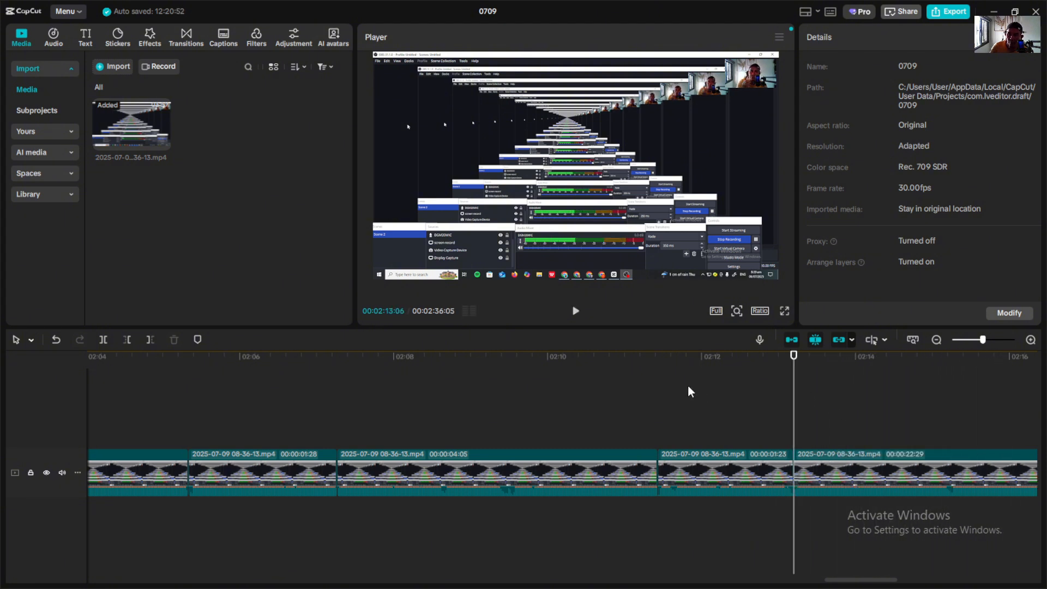
Step: Split the footage at about 00:02:19:13, 00:02:20:10 and 00:02:21:01, remove about 1.3 seconds around the splits, and replay
left_click(540, 409)
key("space")
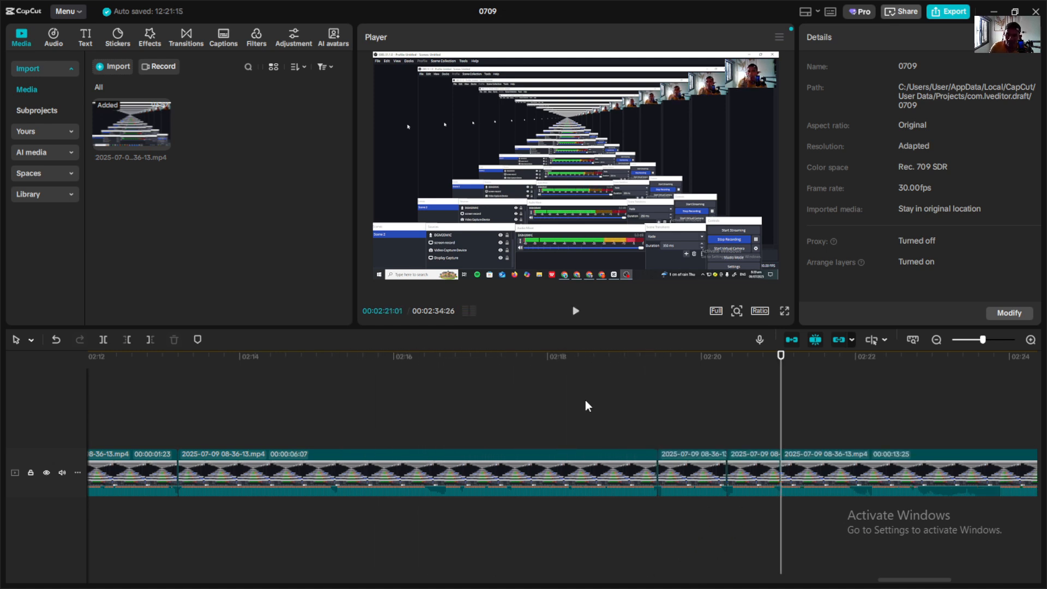
left_click(586, 409)
key("space")
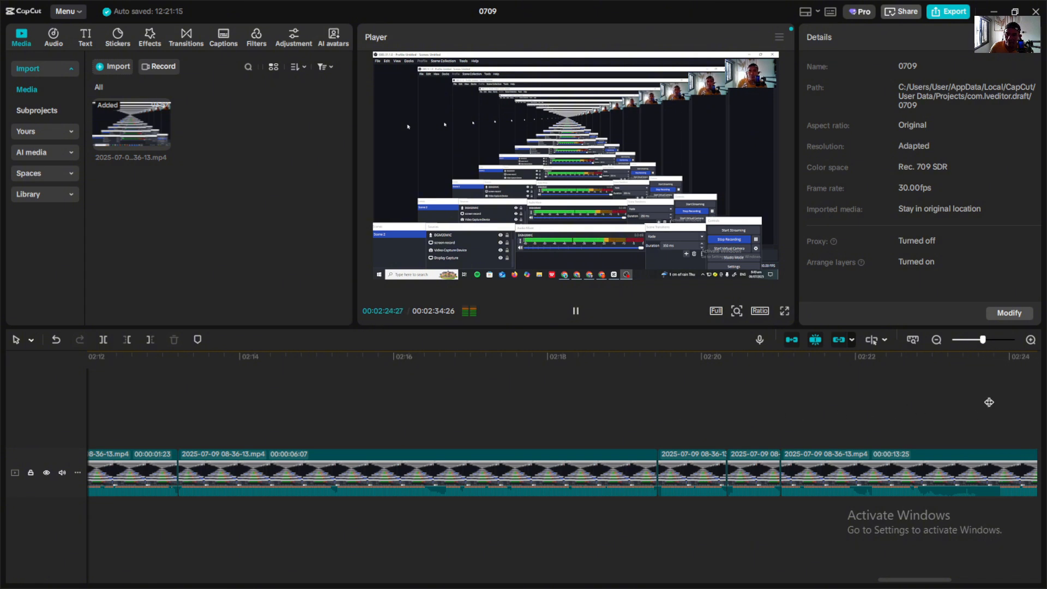
Step: Remove about 2.8 seconds following the split at about 00:02:21:01, and replay from about 00:02:18:29
left_click_drag(988, 402, 1002, 403)
key("q")
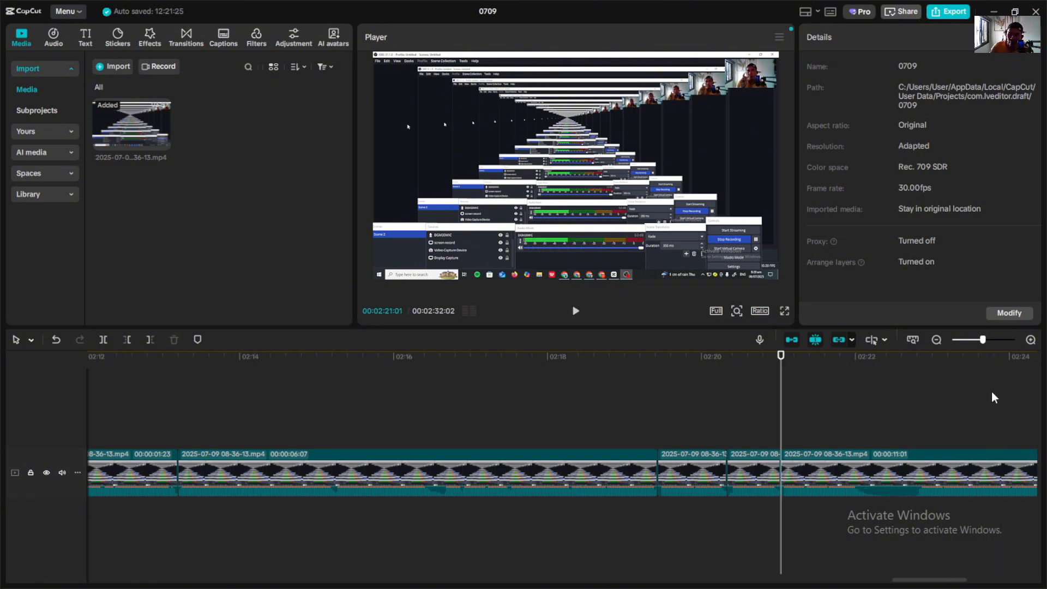
left_click(622, 415)
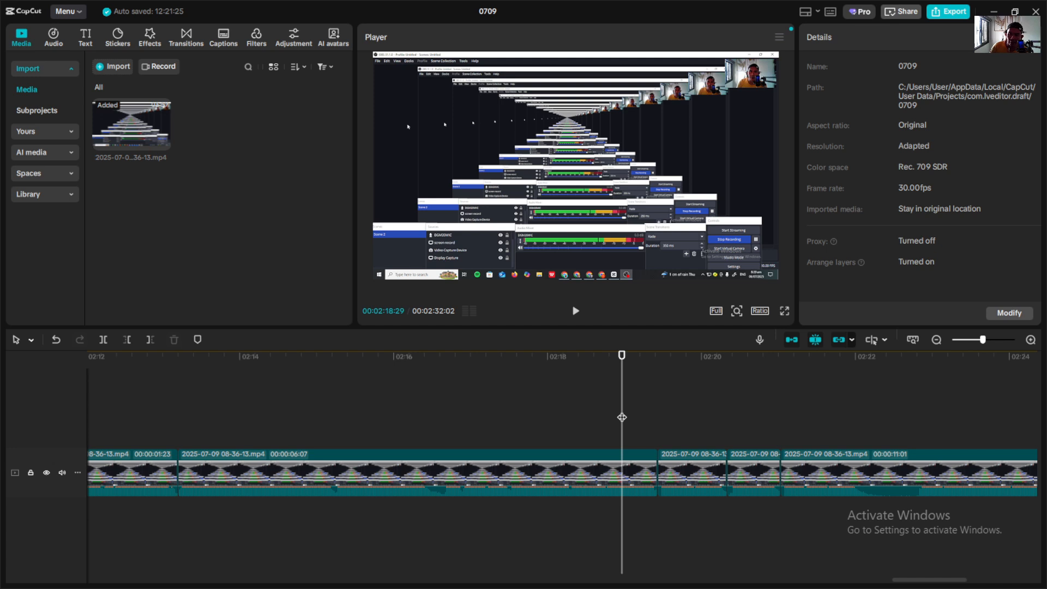
key("space")
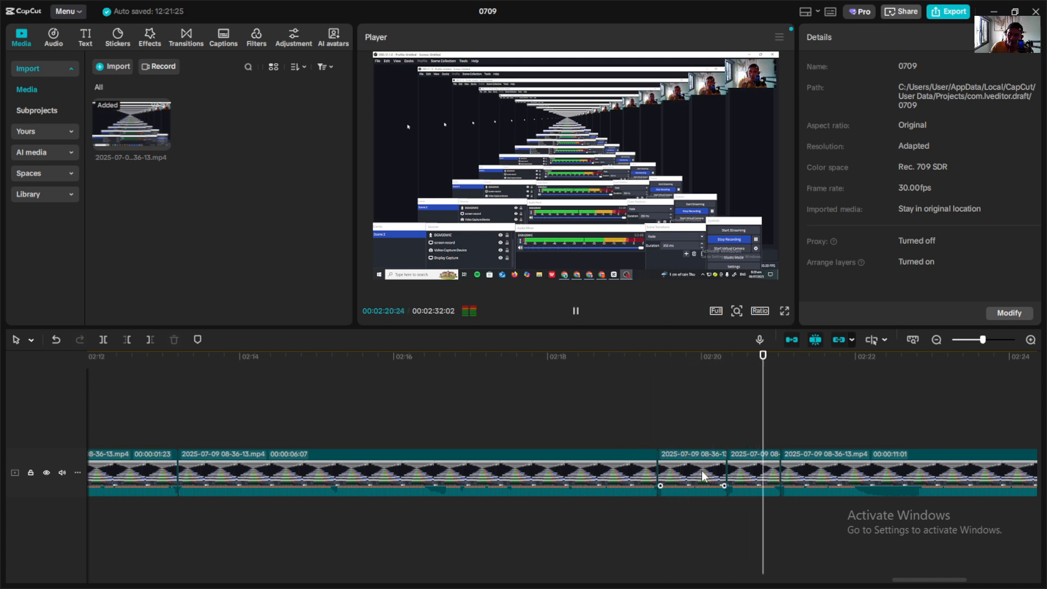
Step: Delete the two short clips between about 00:02:19:13 and 00:02:21:01, and replay across the join
left_click(752, 474)
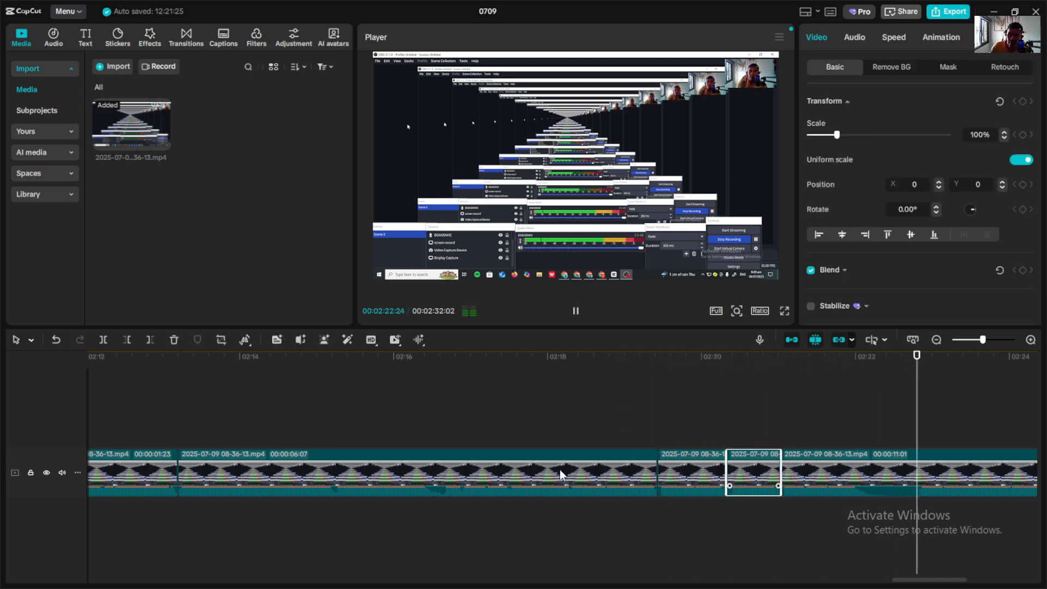
left_click(174, 339)
left_click(616, 420)
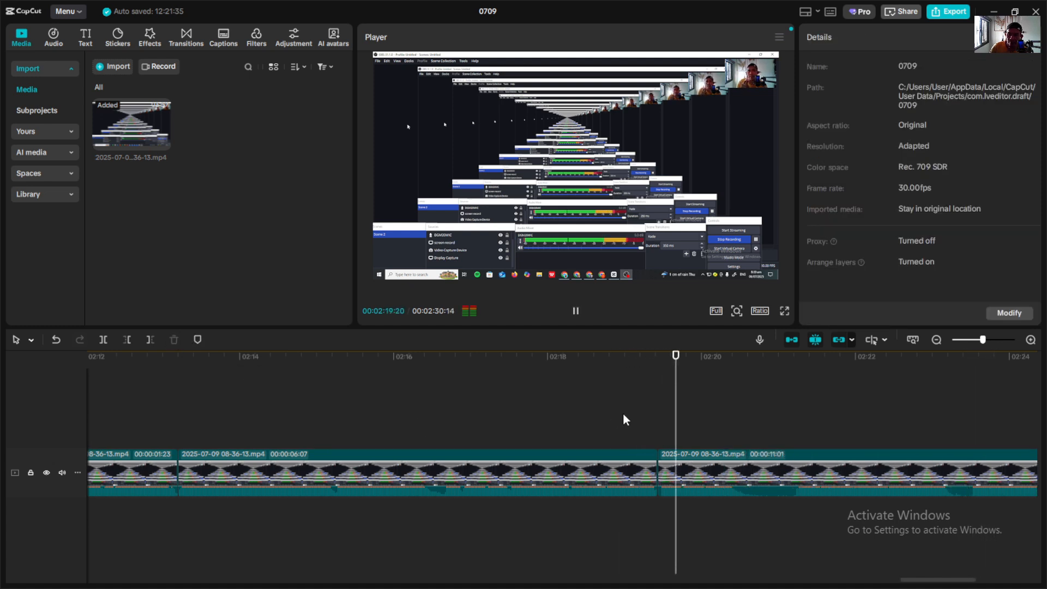
Step: Split the last clip at about 00:02:20:13 and remove about 0.8 seconds following the split
key("space")
left_click(735, 424)
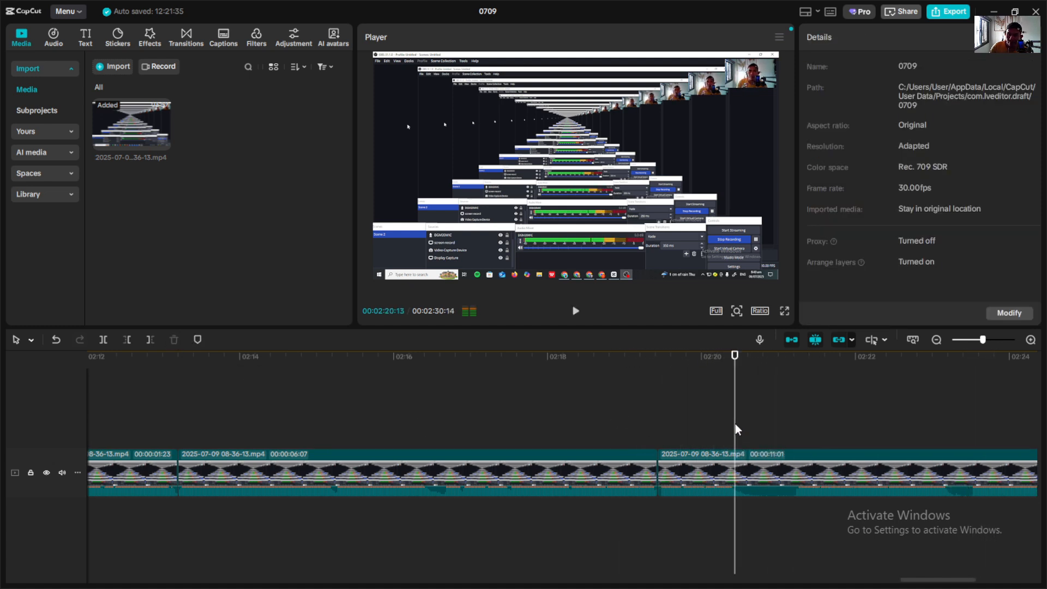
key("ctrl+b")
left_click(794, 420)
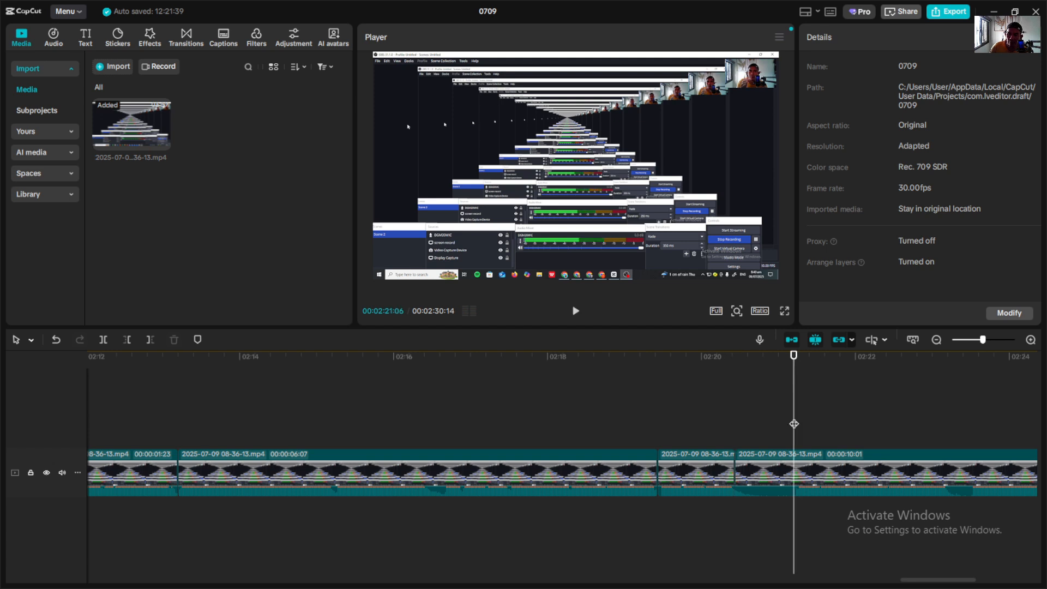
key("q")
Step: Play the remaining footage and trim off everything after 00:02:25:28
left_click(706, 417)
key("space")
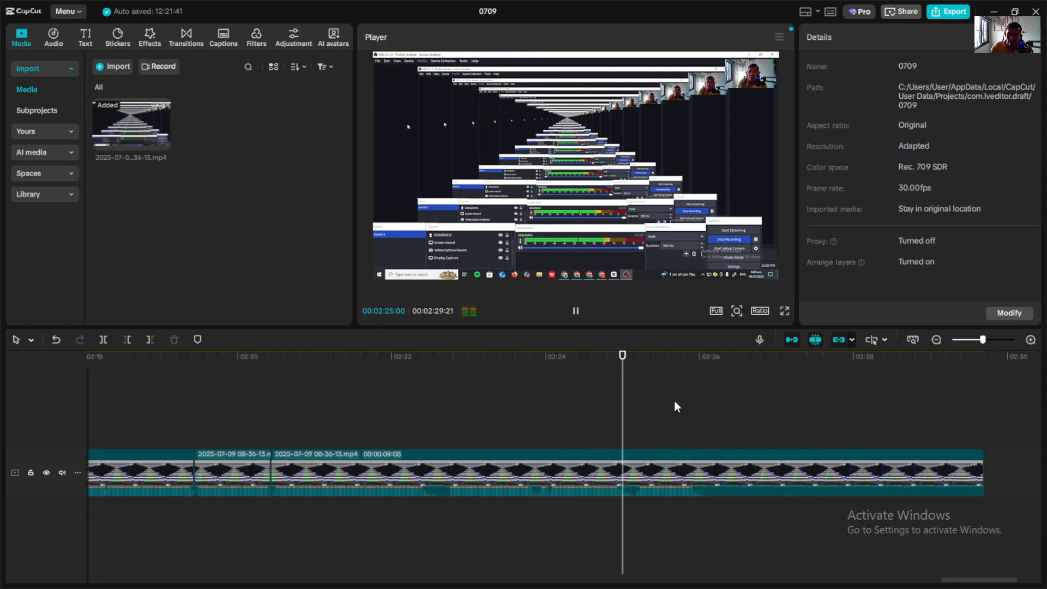
key("space")
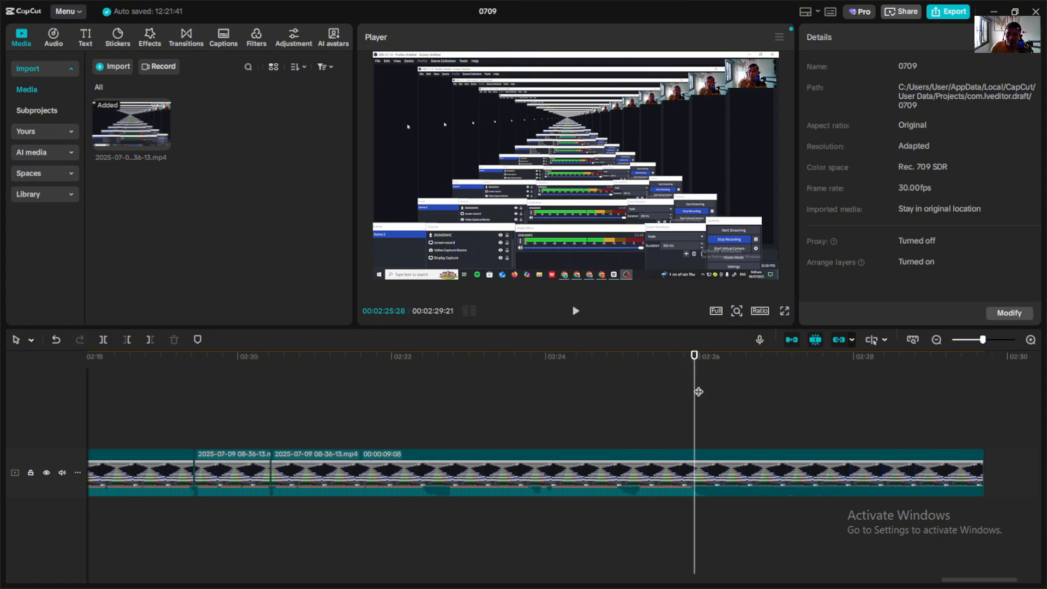
key("w")
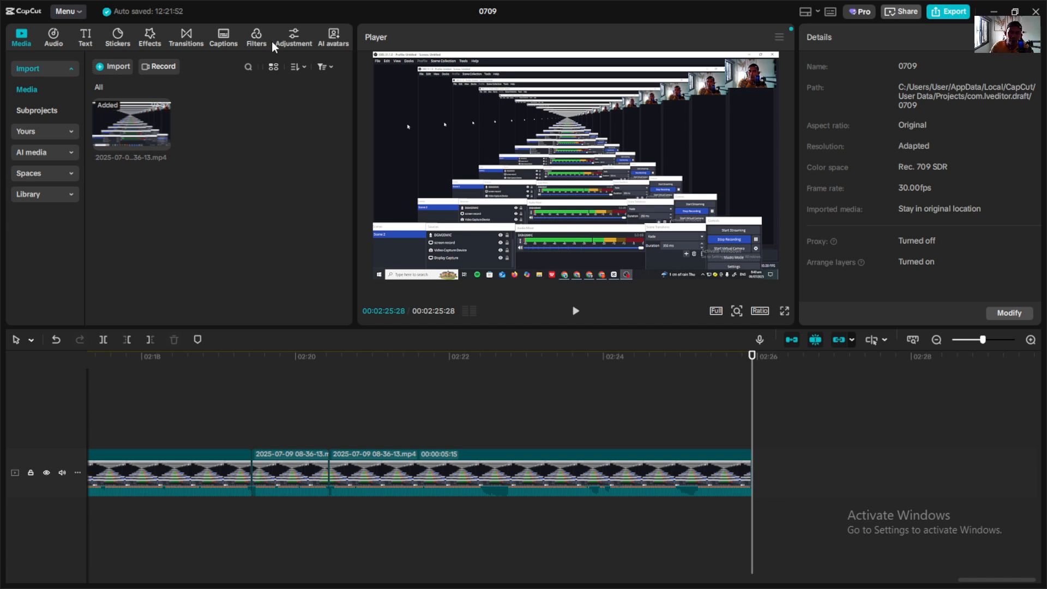
Step: Import the "Thanks for watching outro" video from the Videos folder into the project media
left_click(109, 66)
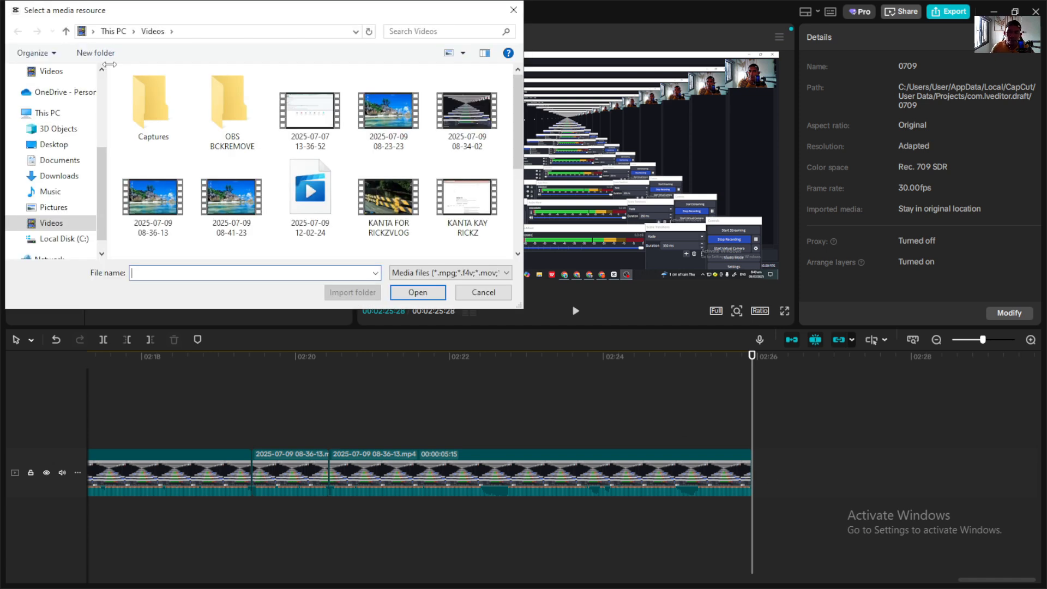
scroll(395, 235, "down", 5)
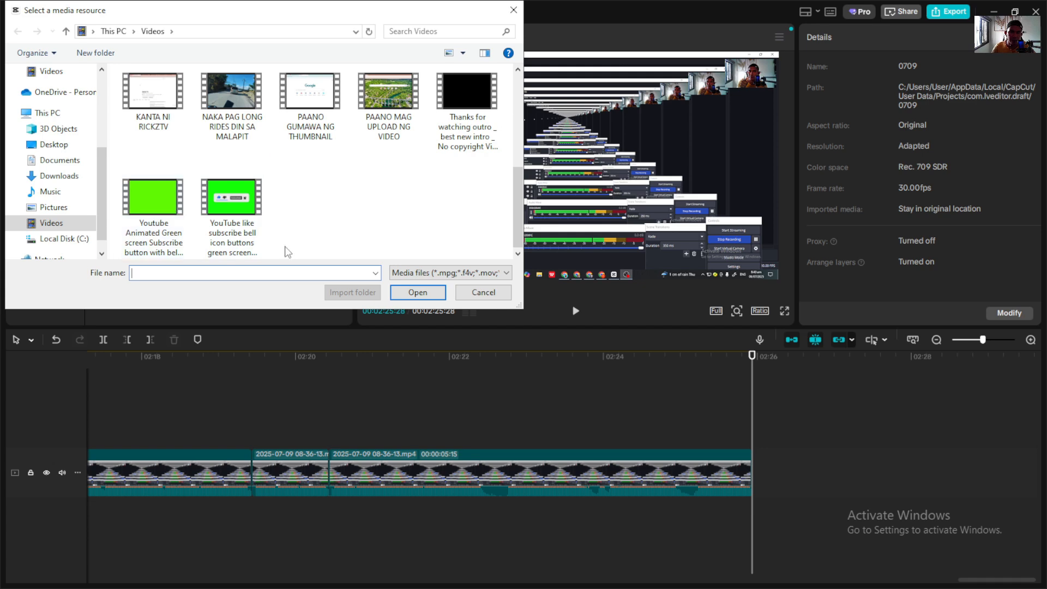
scroll(469, 110, "up", 1)
left_click(475, 90)
right_click(475, 90)
left_click(478, 101)
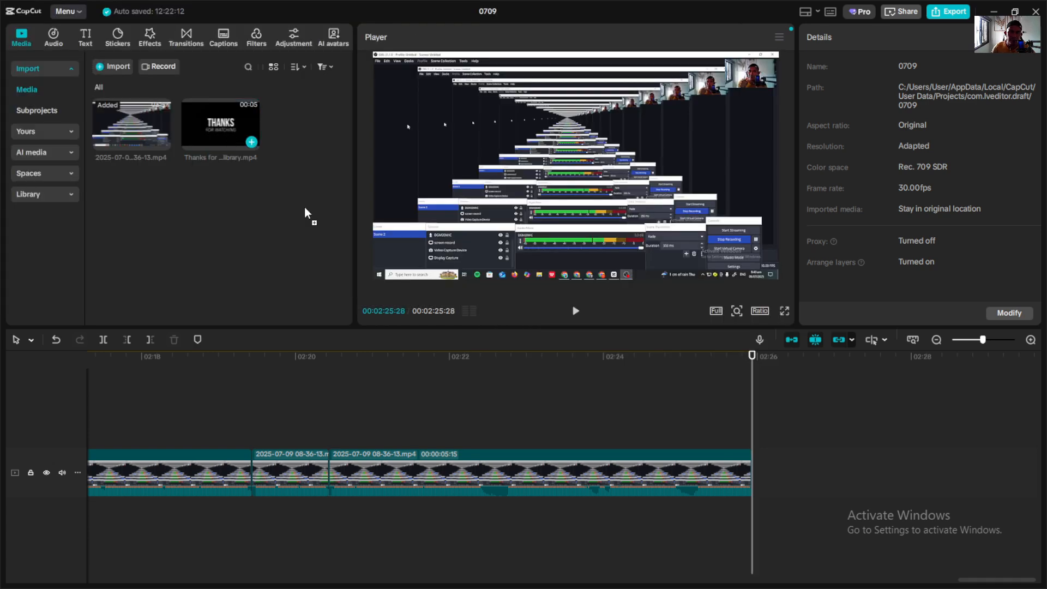
Step: Add the "Thanks for watching" outro directly after the last clip on the main track, and play the transition into it
left_click_drag(221, 124, 751, 473)
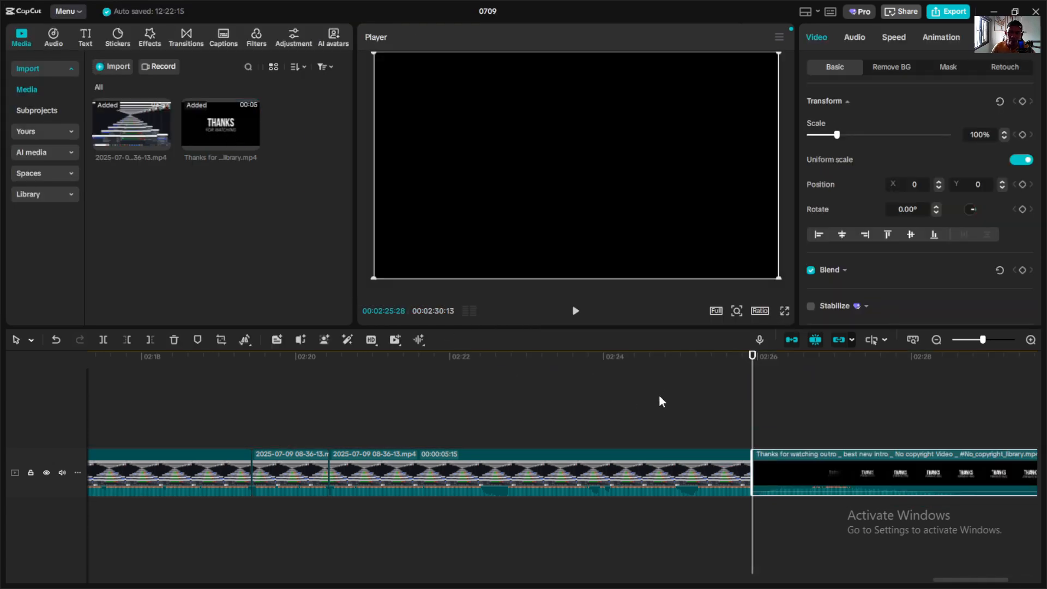
left_click(719, 410)
key("space")
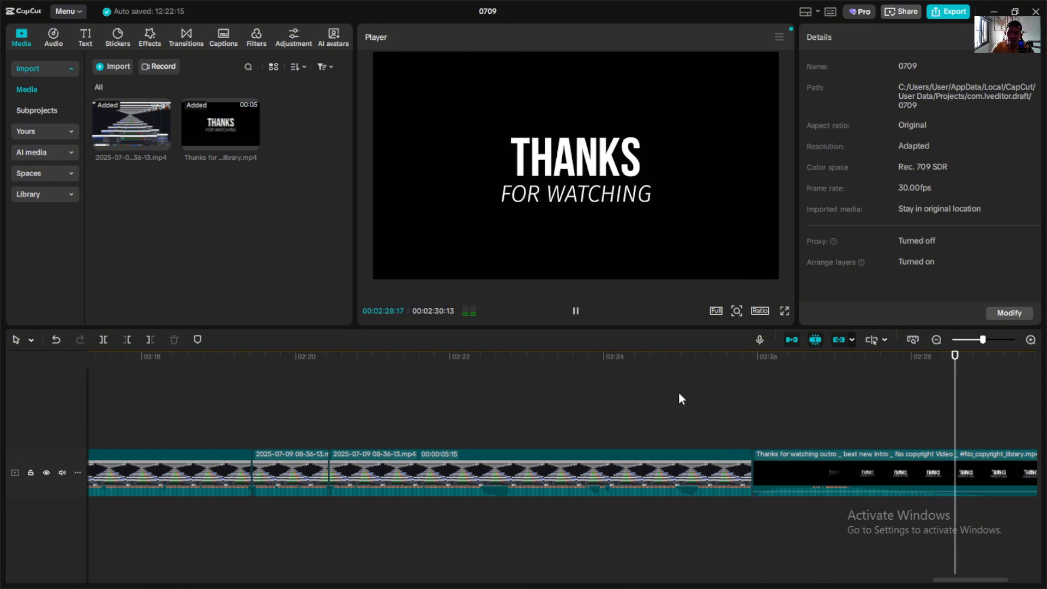
Step: Replay the footage leading up to the outro from several points between about 00:02:19 and 00:02:25
left_click(688, 398)
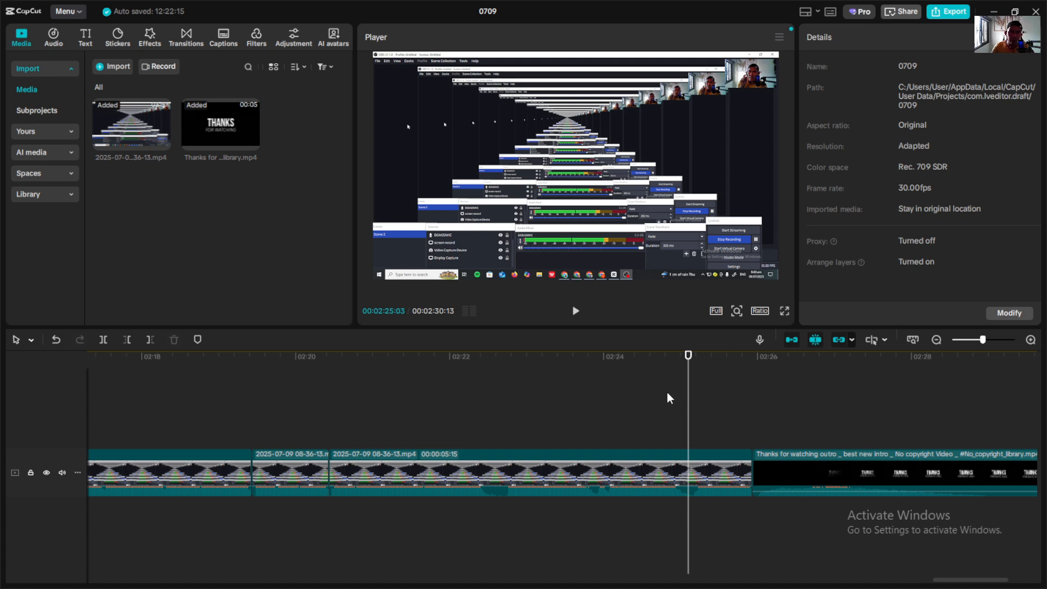
left_click(580, 401)
key("space")
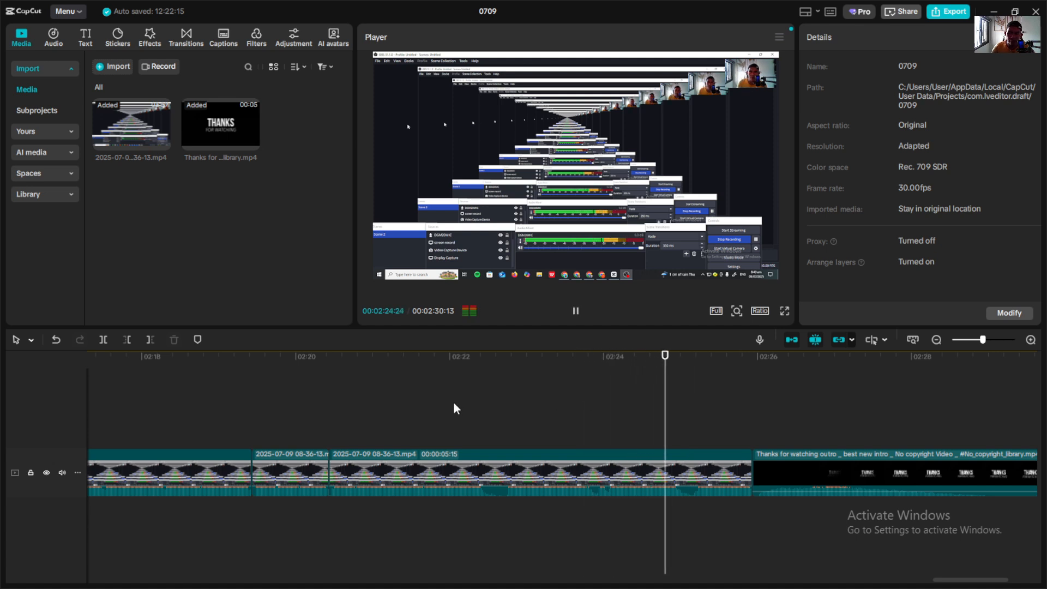
left_click(418, 391)
left_click(236, 401)
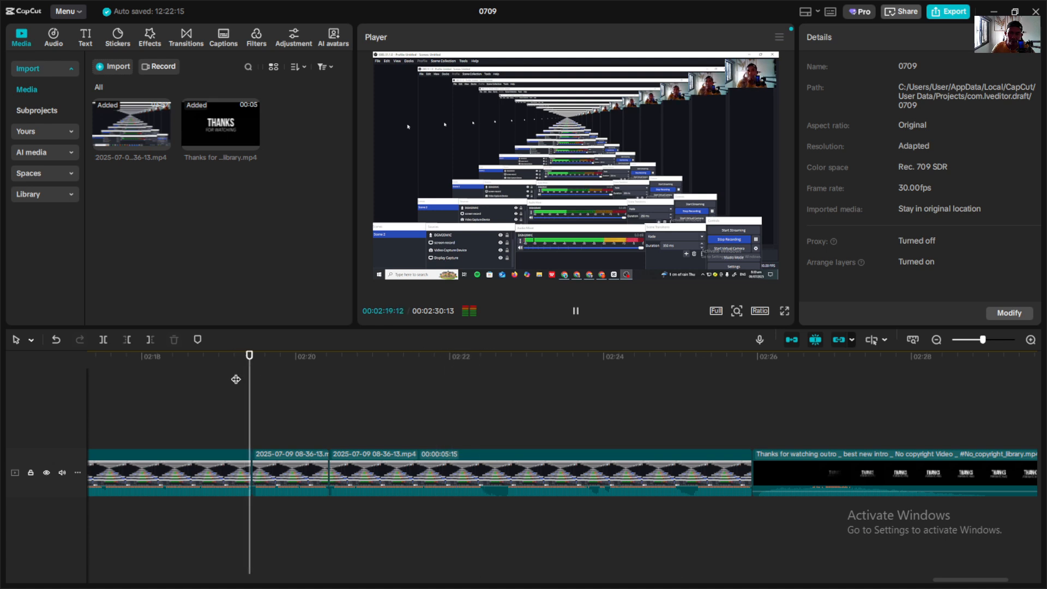
Step: Import the "YouTube like subscribe bell icon buttons green screen" video and place it on a track above the main footage at 00:02:18:00
left_click(136, 403)
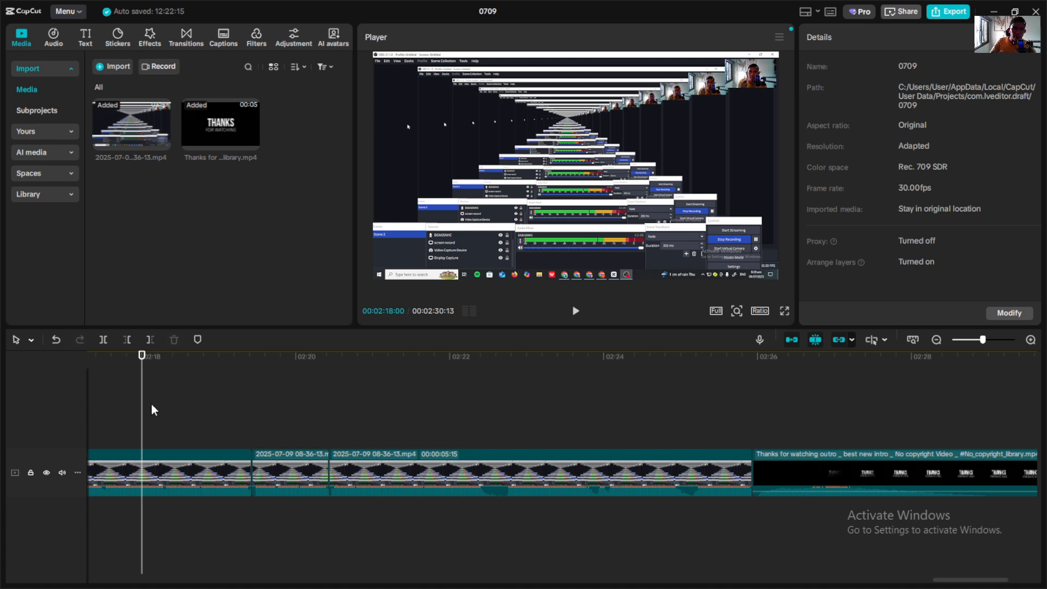
left_click(111, 66)
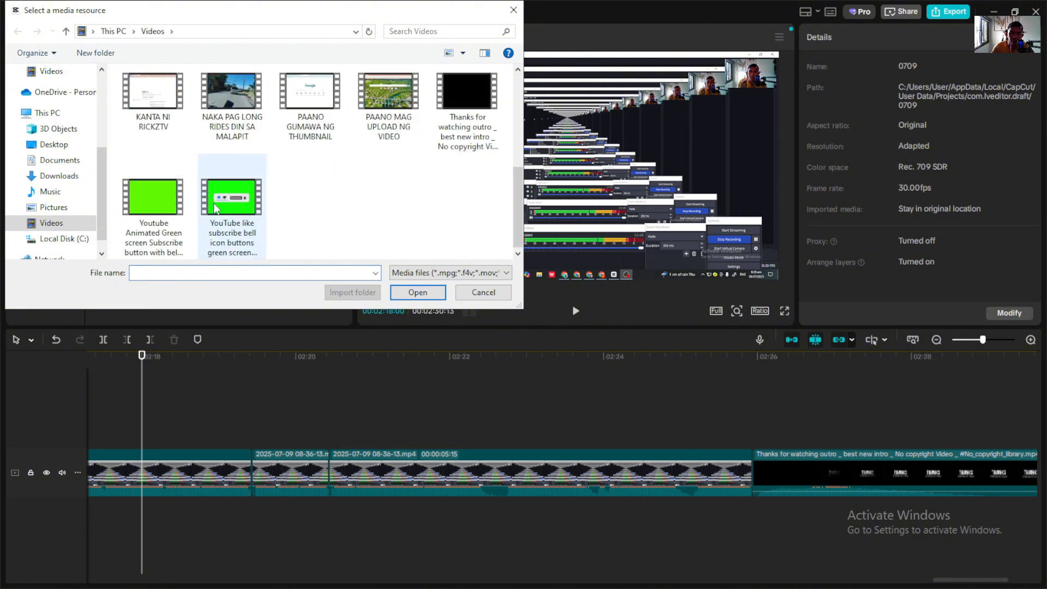
double_click(229, 204)
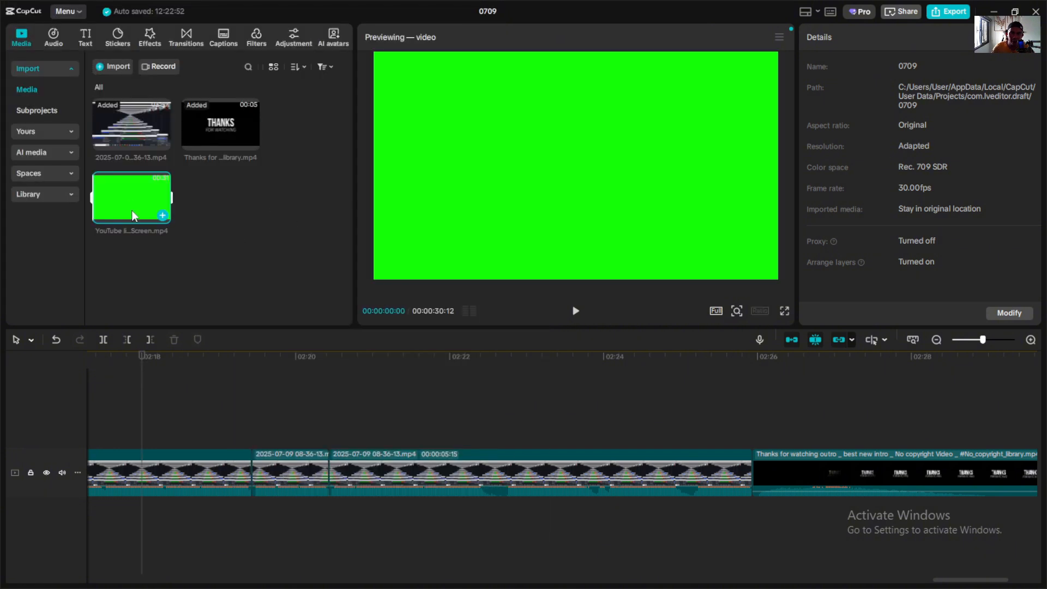
left_click_drag(127, 210, 143, 427)
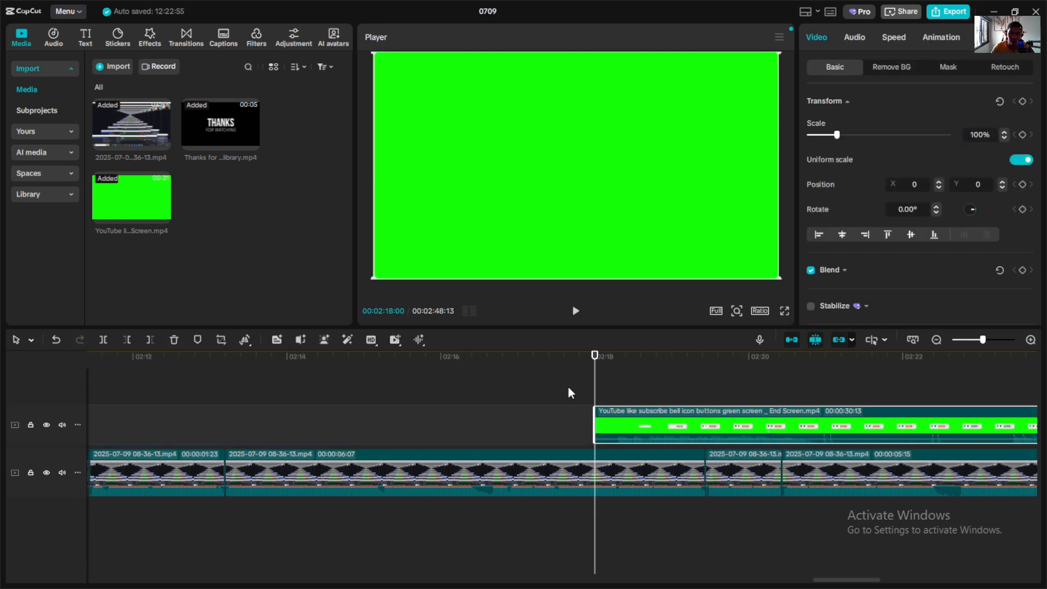
Step: Trim the green-screen subscribe clip to about 8 seconds and position it over the final footage, starting at about 00:02:14
left_click(566, 389)
scroll(712, 428, "down", 3)
left_click_drag(713, 428, 223, 398)
left_click(252, 390)
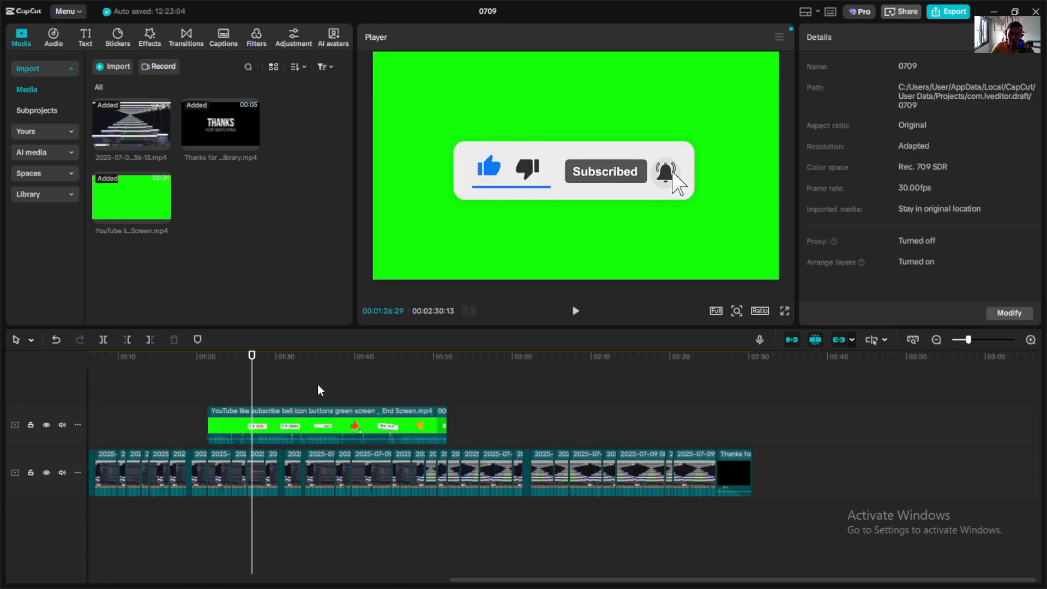
key("space")
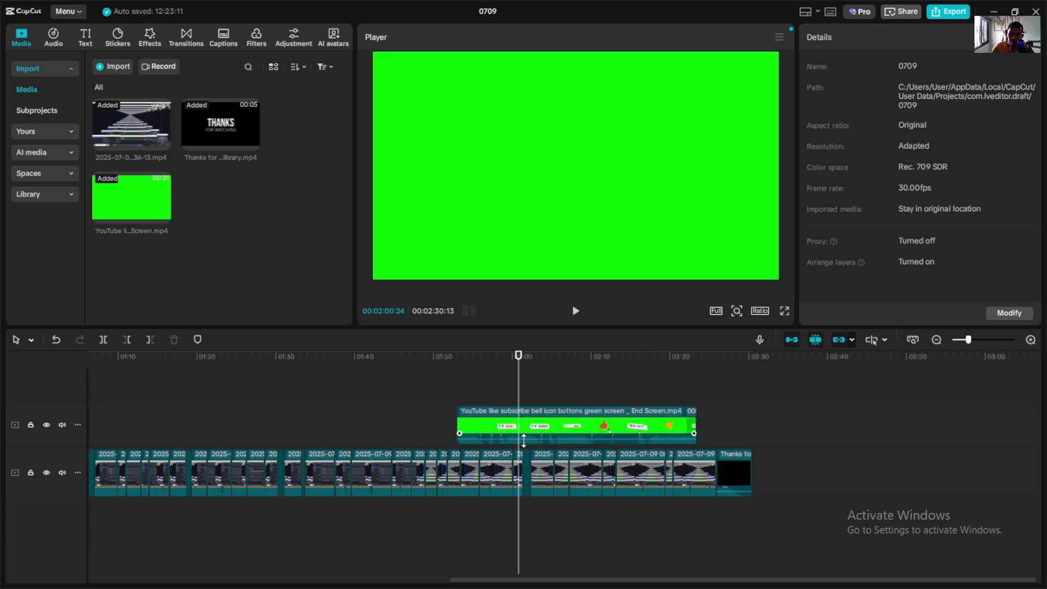
left_click(517, 423)
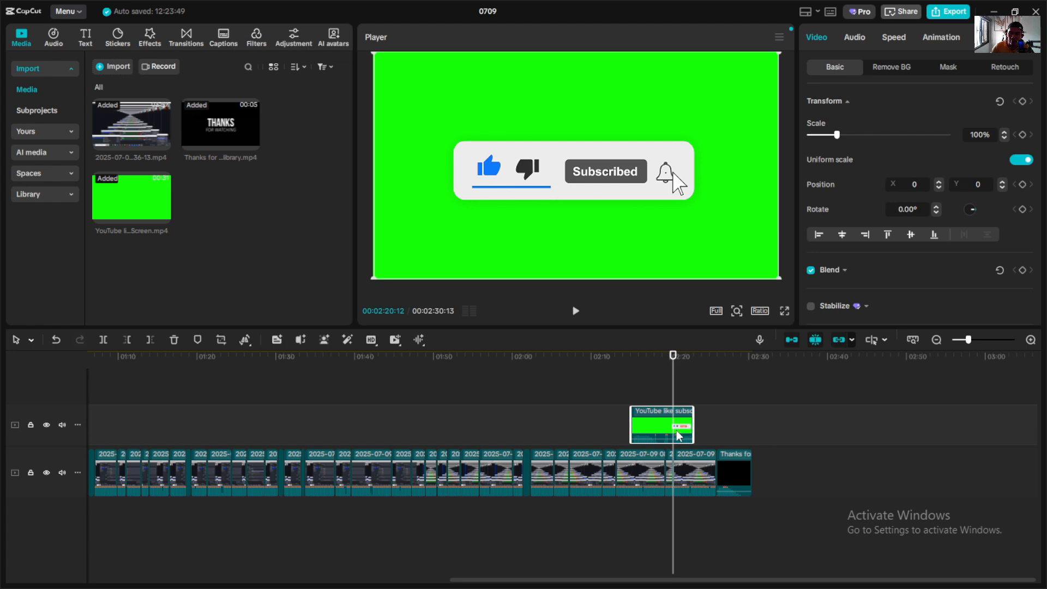
left_click(743, 415)
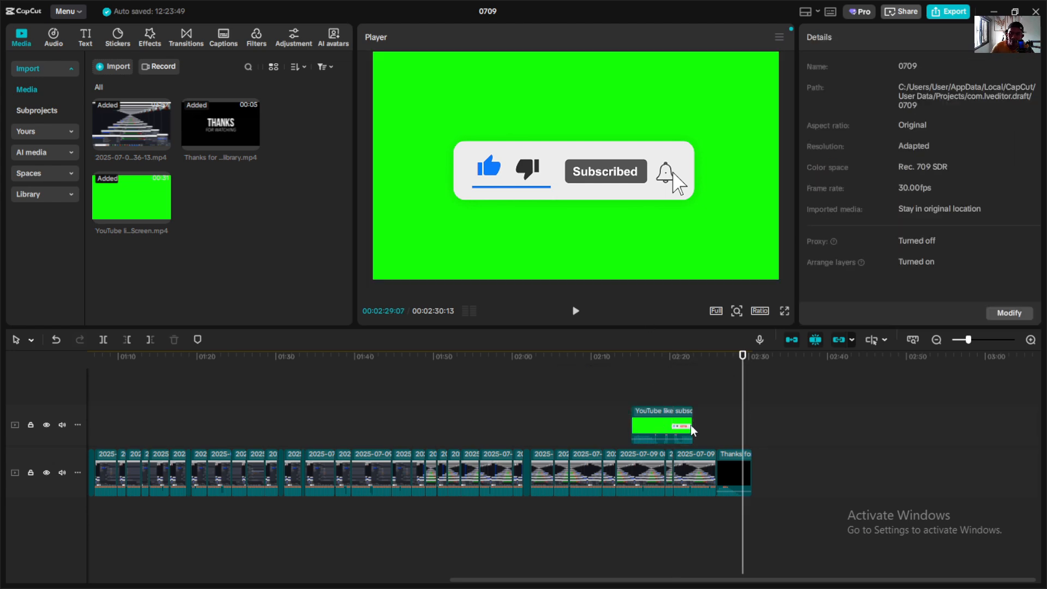
Step: Enable Chroma key on the subscribe clip and pick its green background as the color to remove
left_click(666, 425)
left_click(899, 69)
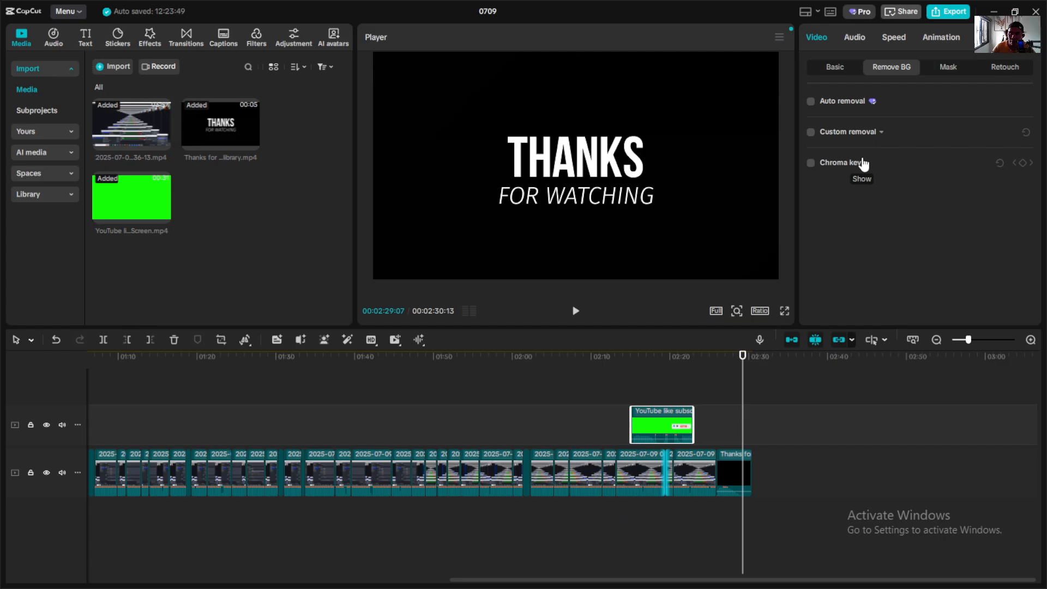
left_click(862, 162)
left_click(811, 163)
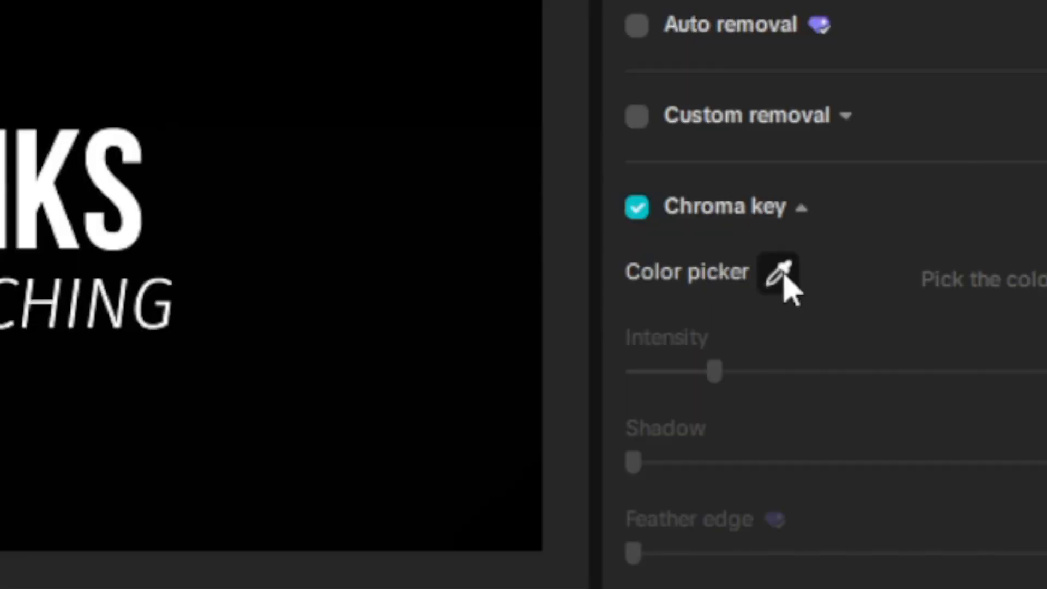
left_click(783, 275)
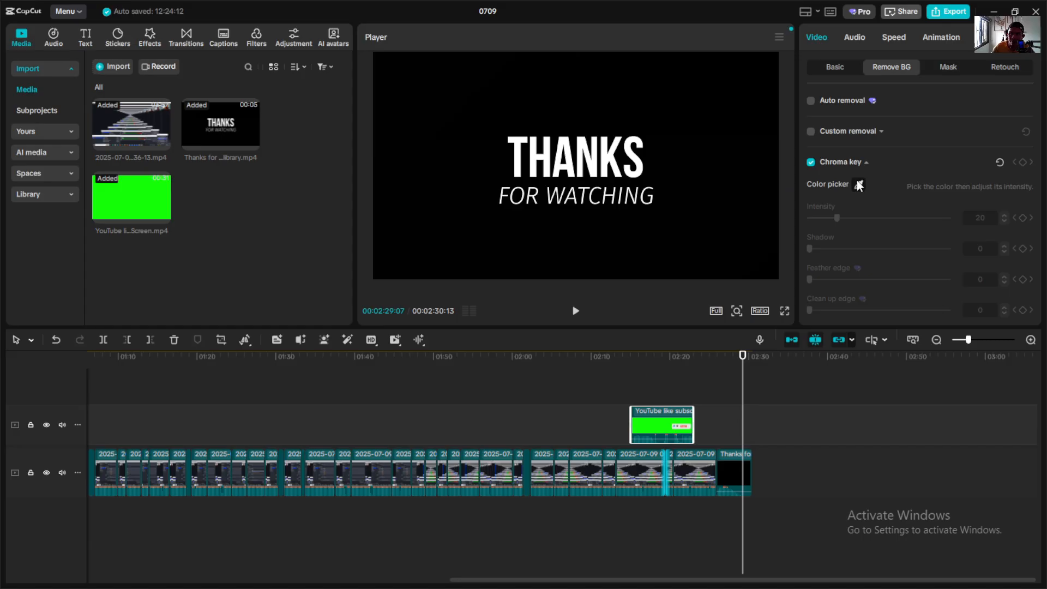
left_click(656, 404)
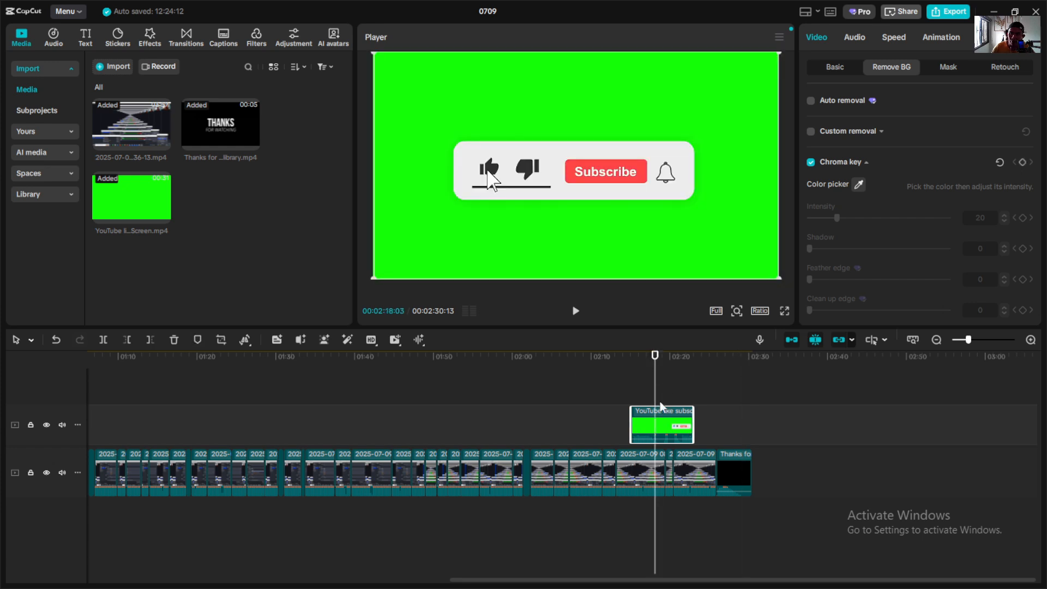
left_click(859, 186)
left_click(668, 107)
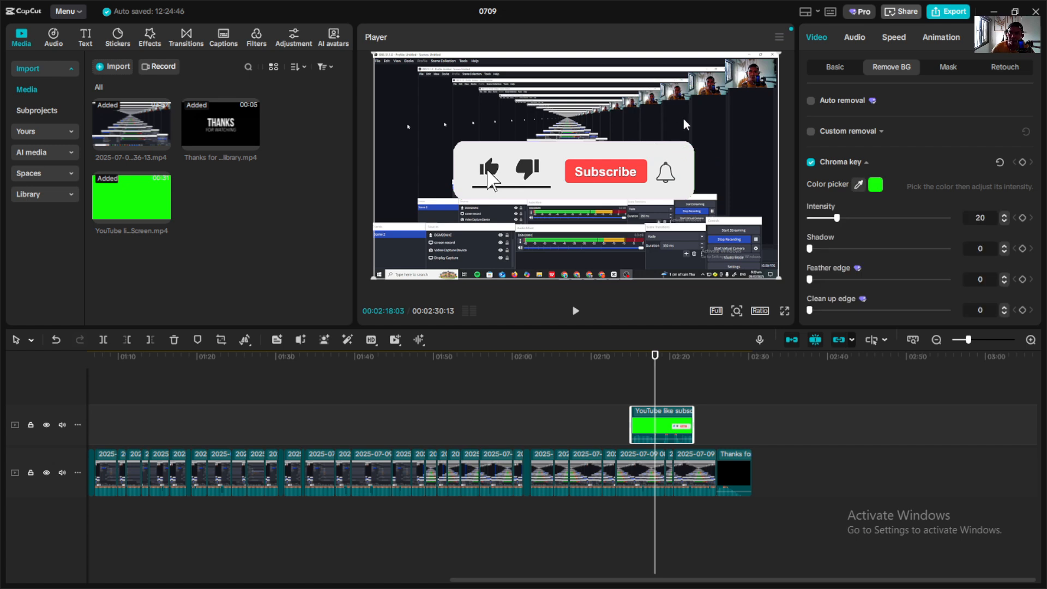
Step: Scale the subscribe overlay down to a little over half size, move it to the upper middle of the frame, and play it back
left_click(763, 415)
left_click(677, 426)
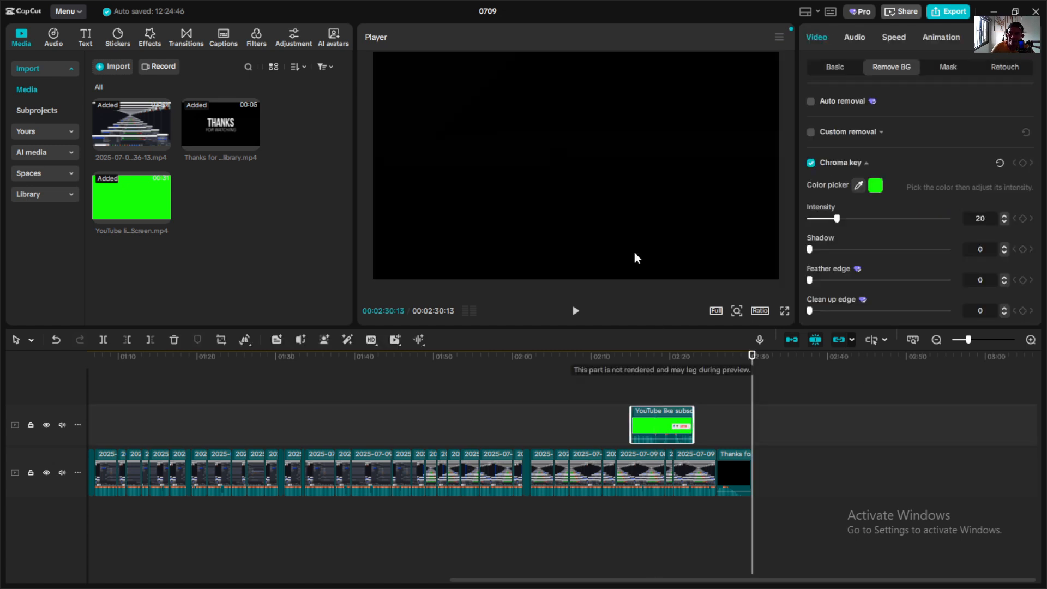
left_click(673, 376)
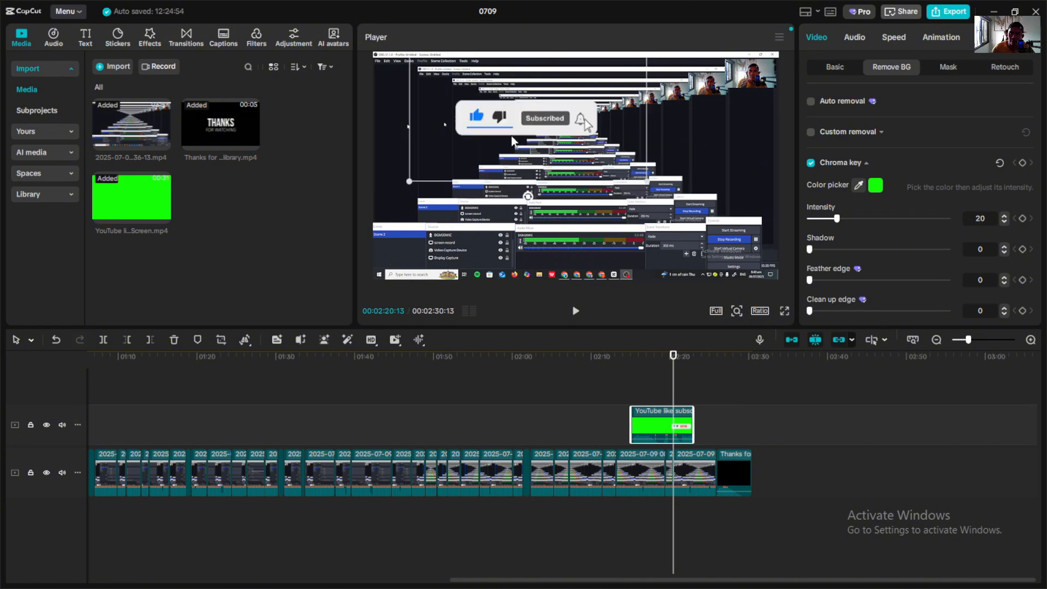
left_click_drag(512, 137, 556, 145)
left_click(624, 359)
key("space")
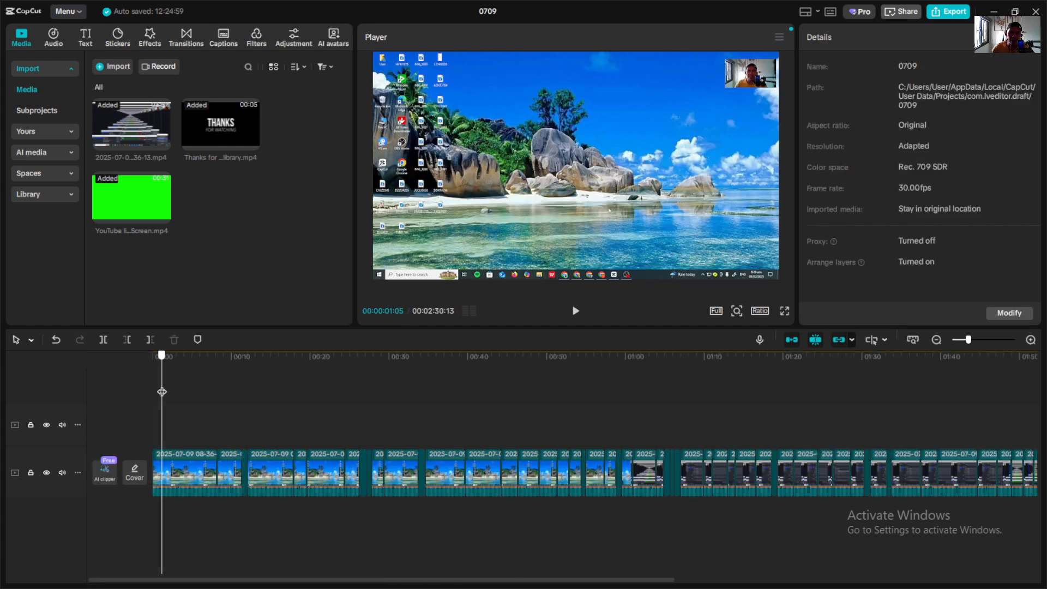
Step: Return to the start of the video and look through the available music, stickers, transitions, auto captions and filters
left_click_drag(162, 391, 158, 392)
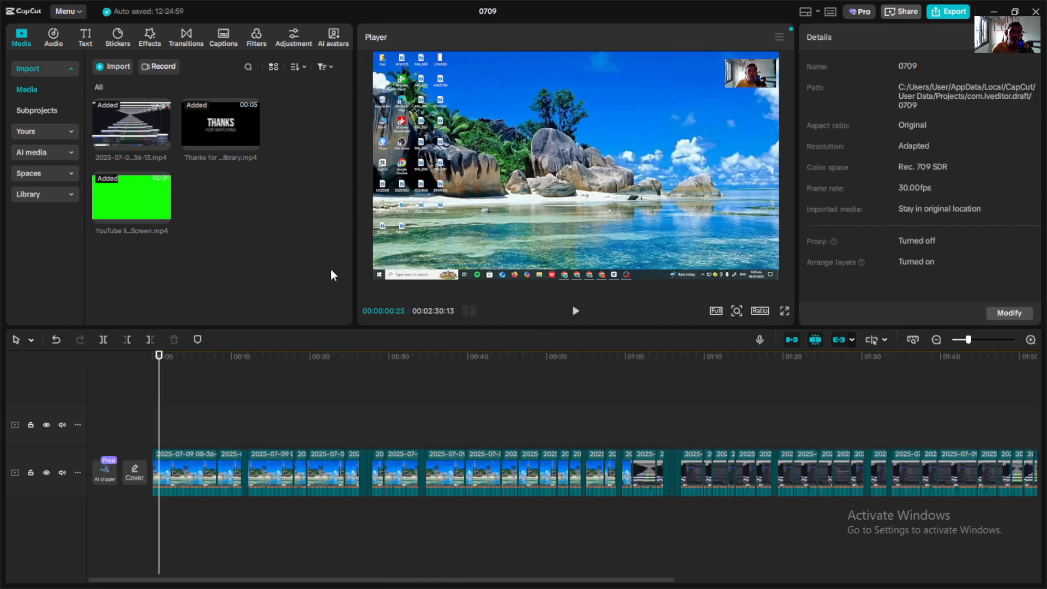
left_click(53, 37)
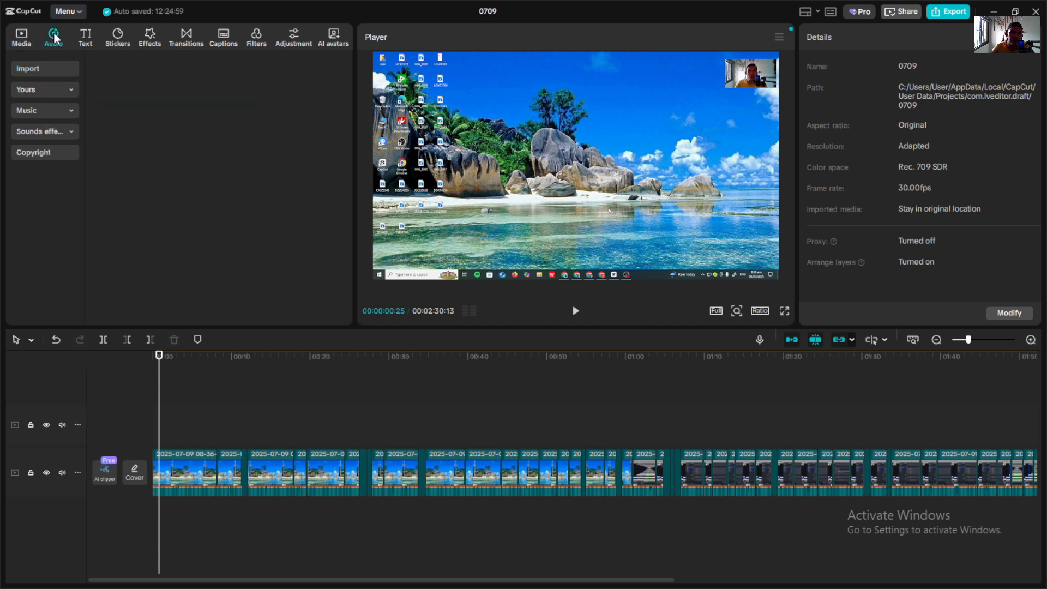
left_click(62, 108)
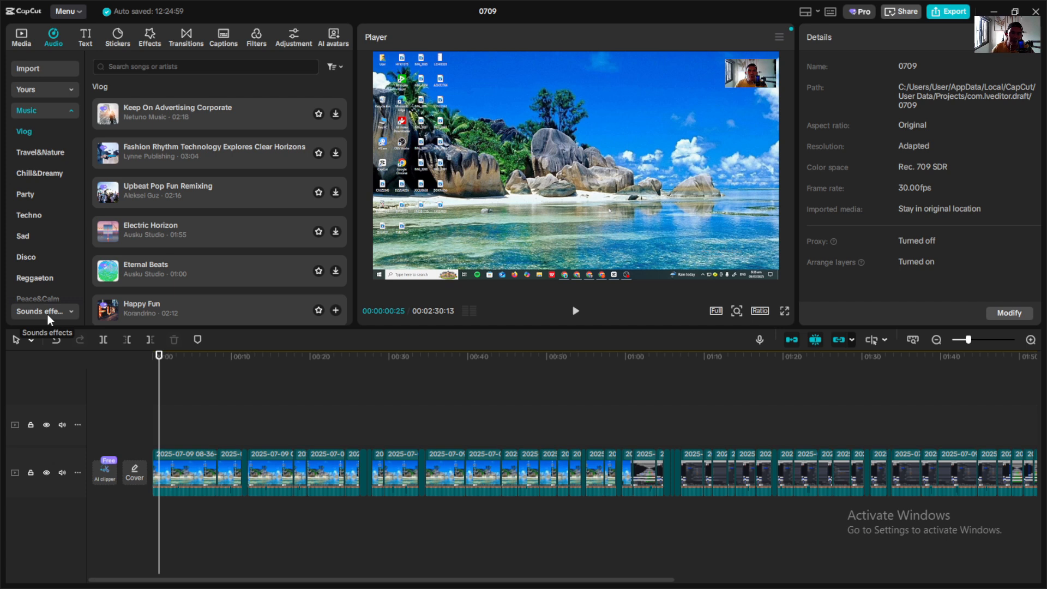
left_click(120, 35)
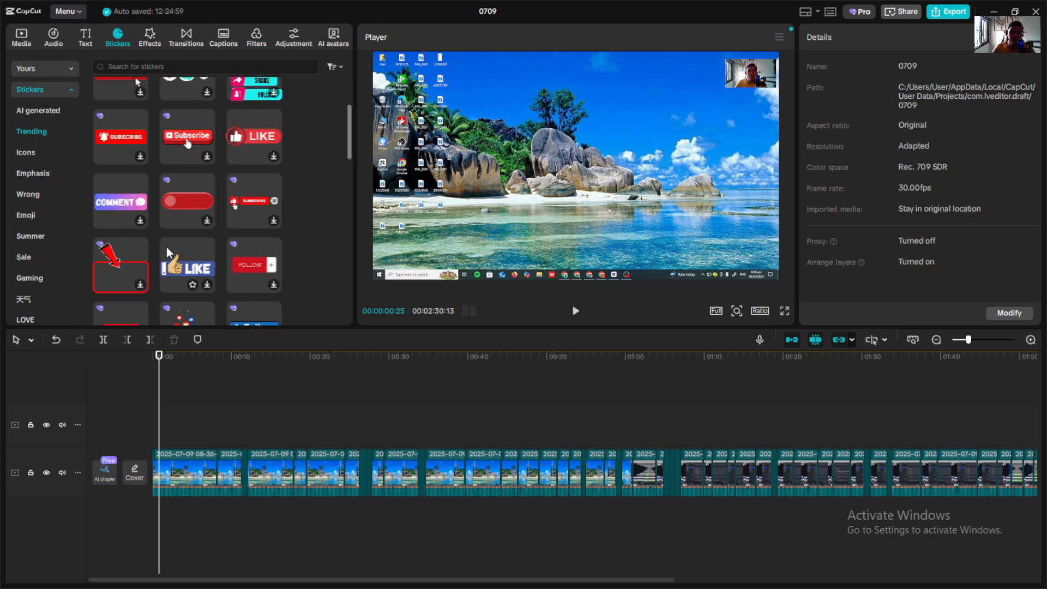
left_click(189, 35)
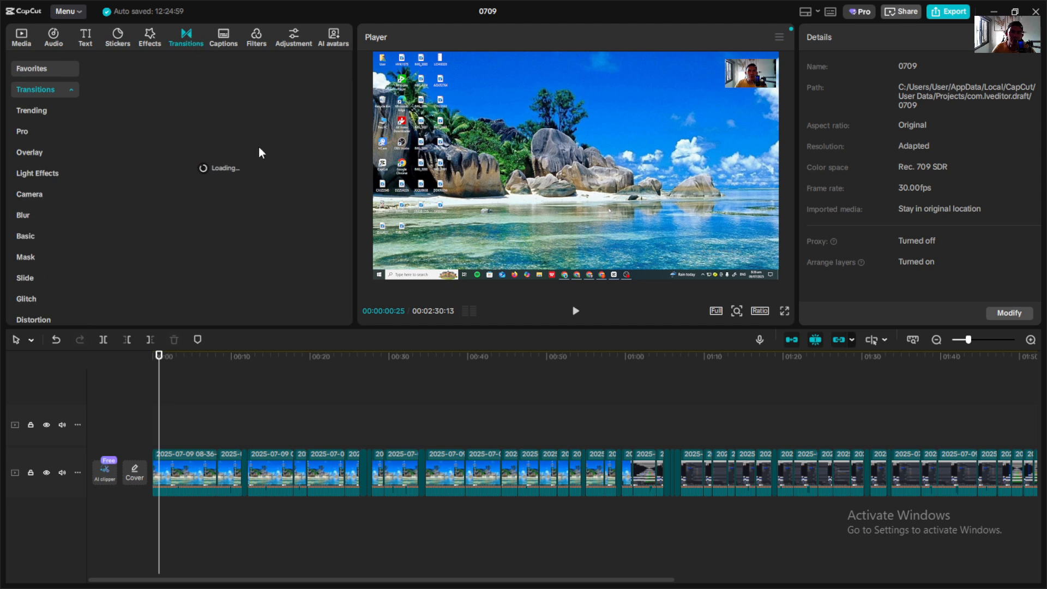
left_click(230, 37)
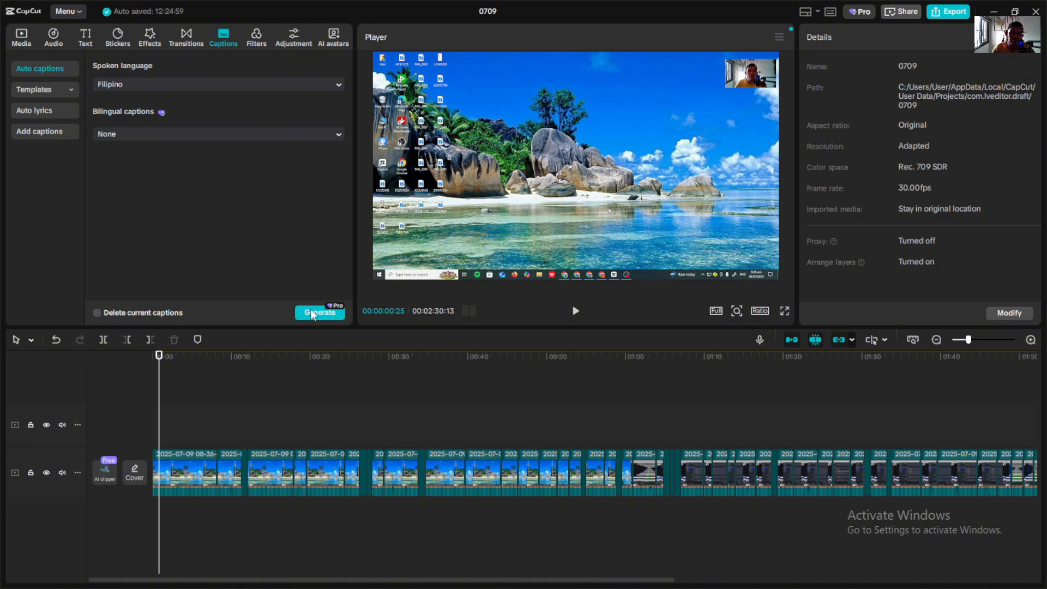
left_click(254, 43)
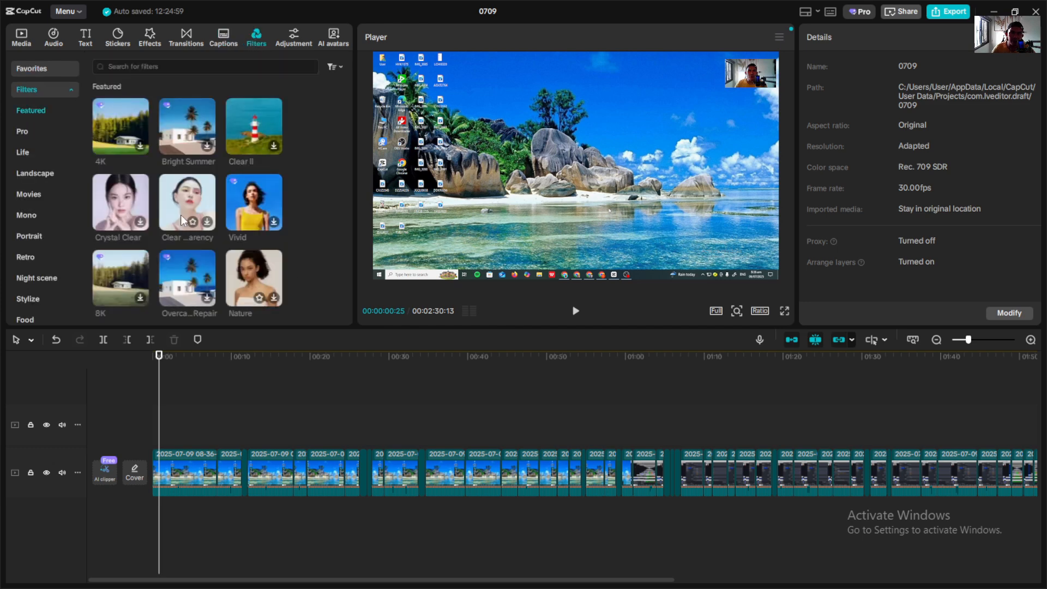
scroll(237, 224, "down", 4)
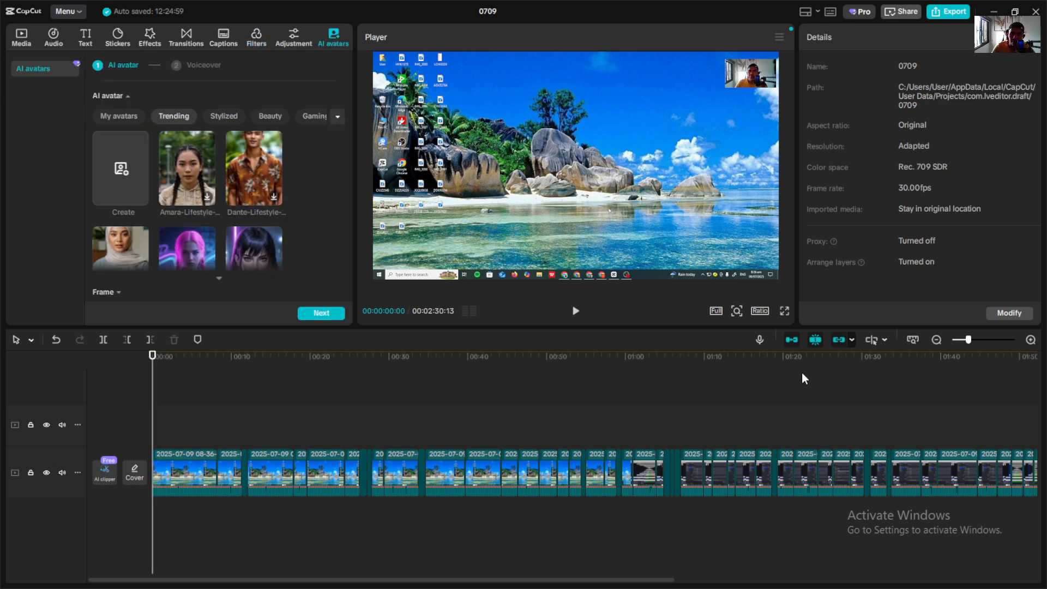
Step: Export the video under the name "PAANO MAG EDIT SA CAPCUT" with the existing settings, and dismiss the sharing options
left_click(957, 12)
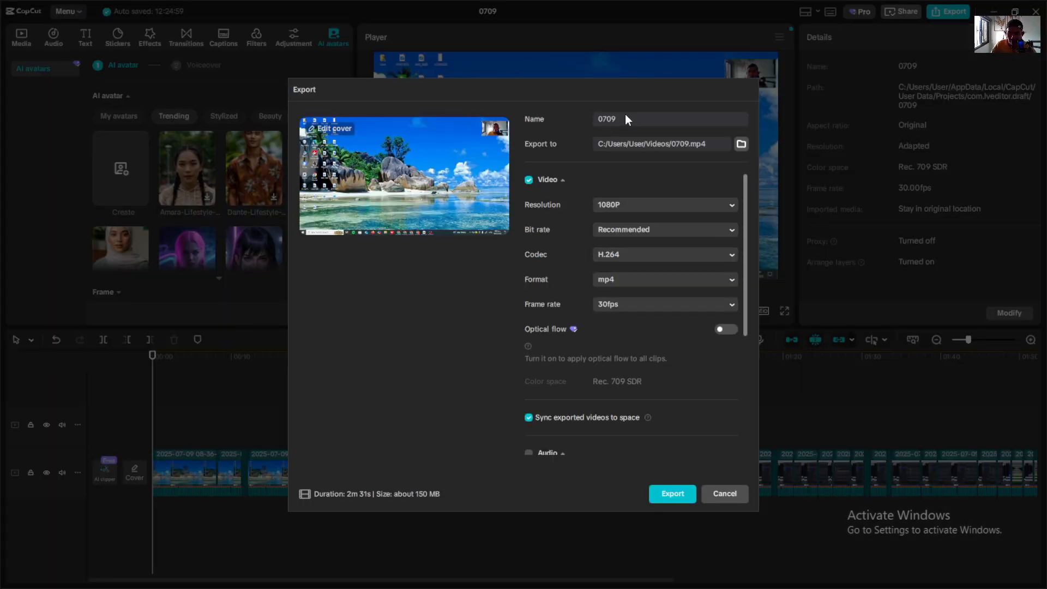
key("BackSpace")
key("BackSpace")
key("BackSpace")
key("BackSpace")
type("paano")
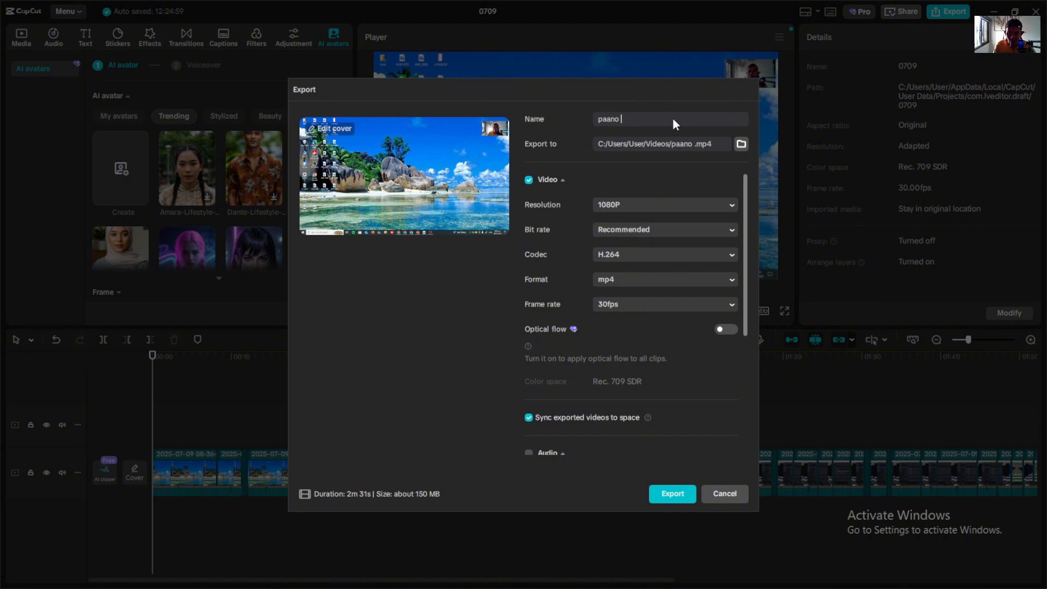
key("BackSpace")
key("BackSpace")
key("BackSpace")
key("BackSpace")
key("BackSpace")
key("BackSpace")
type("PAANO MAG EDIT SA CAPCUT")
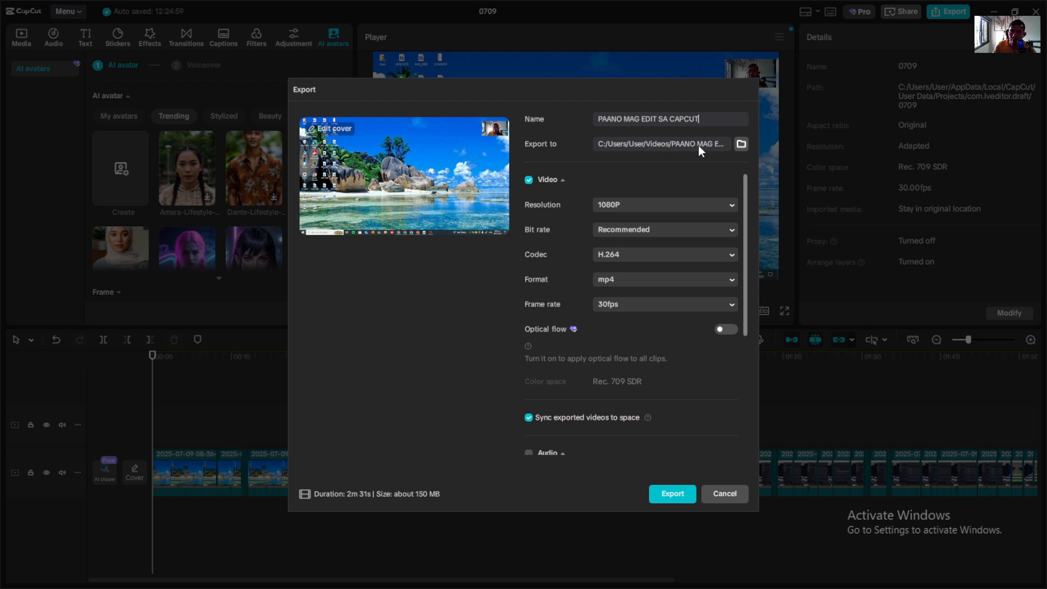
left_click(672, 494)
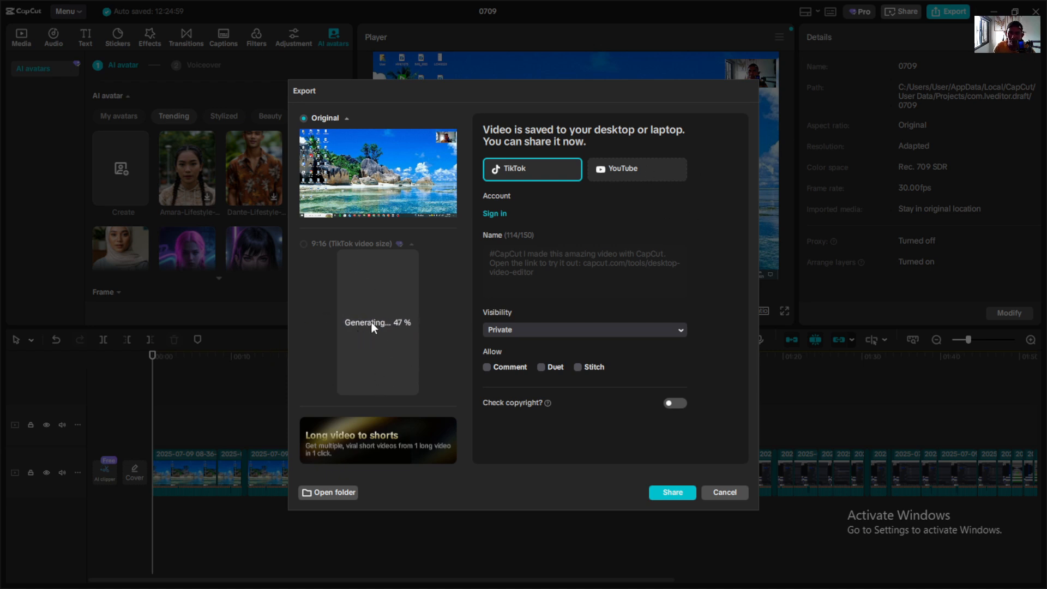
left_click(724, 493)
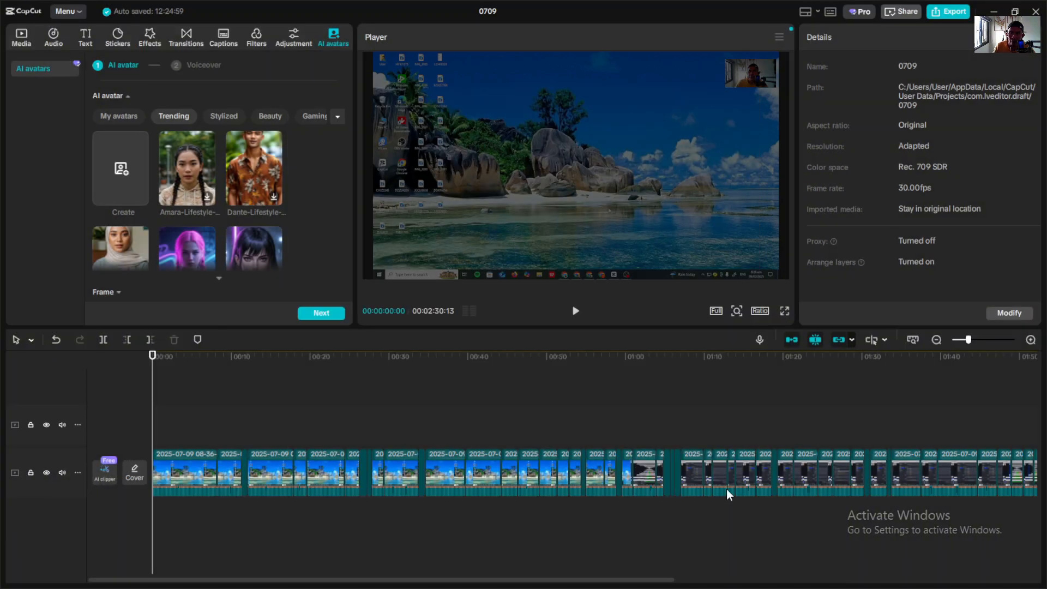